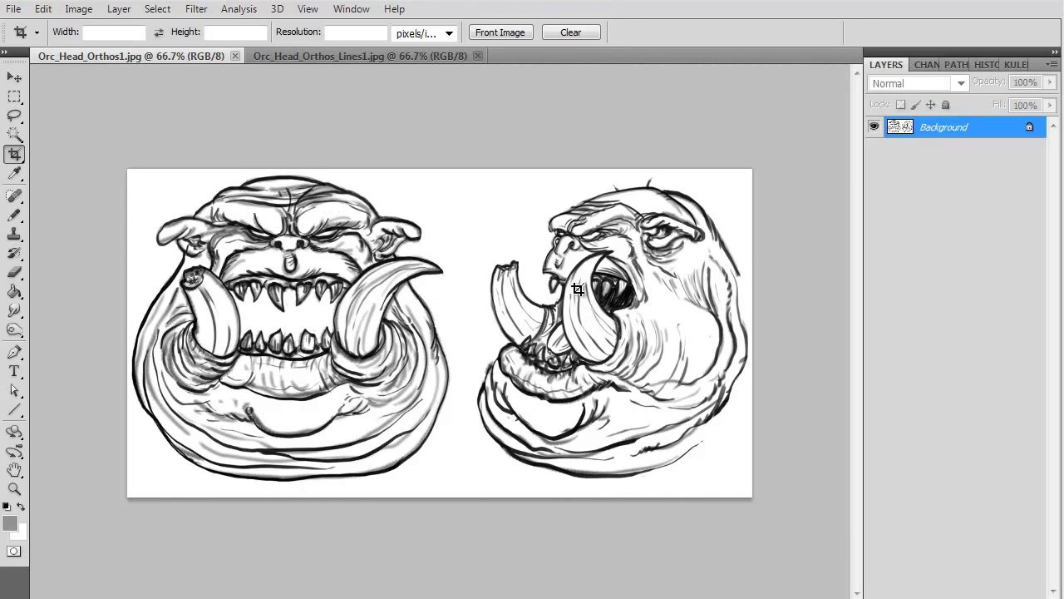
Compare the detailed orc sketch in Orc_Head_Orthos1.jpg with the clean line drawing in Orc_Head_Orthos_Lines1.jpg
{"action": "left_click", "coordinate": [316, 55]}
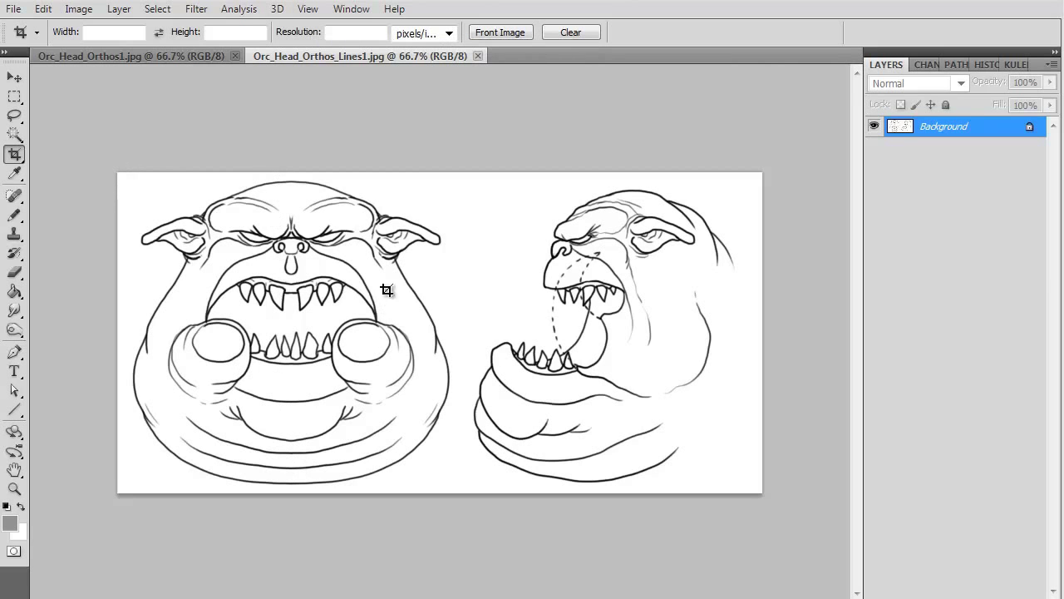
{"action": "left_click", "coordinate": [186, 58]}
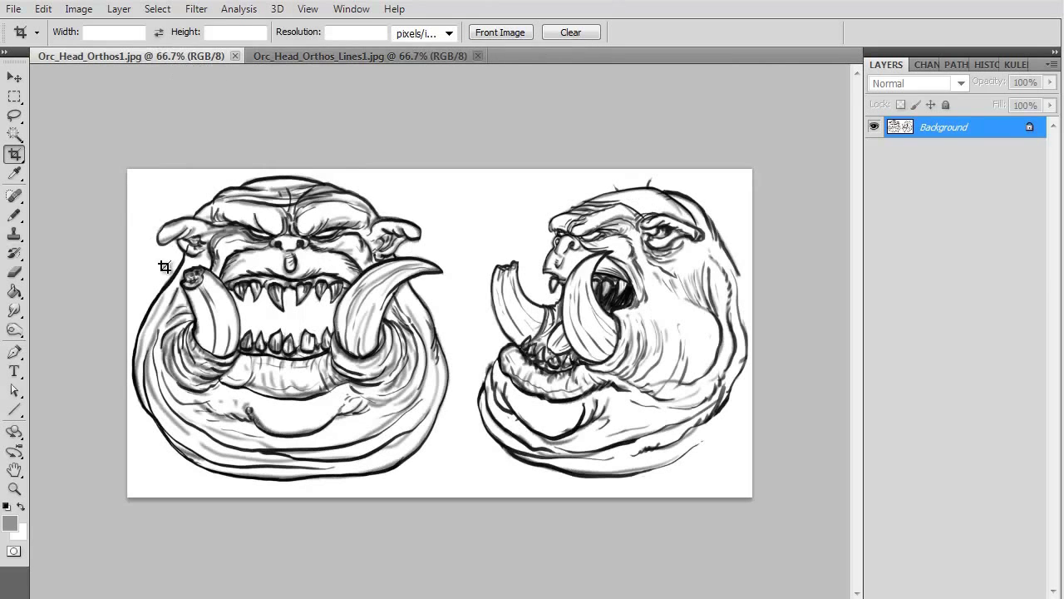
{"action": "left_click", "coordinate": [303, 58]}
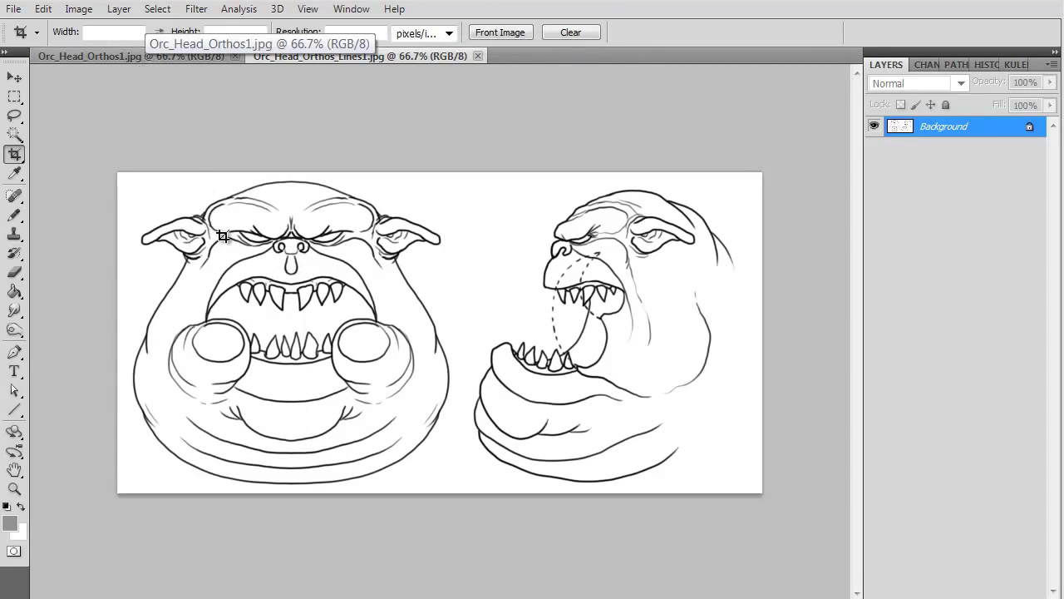
{"action": "key", "text": "ctrl+Tab"}
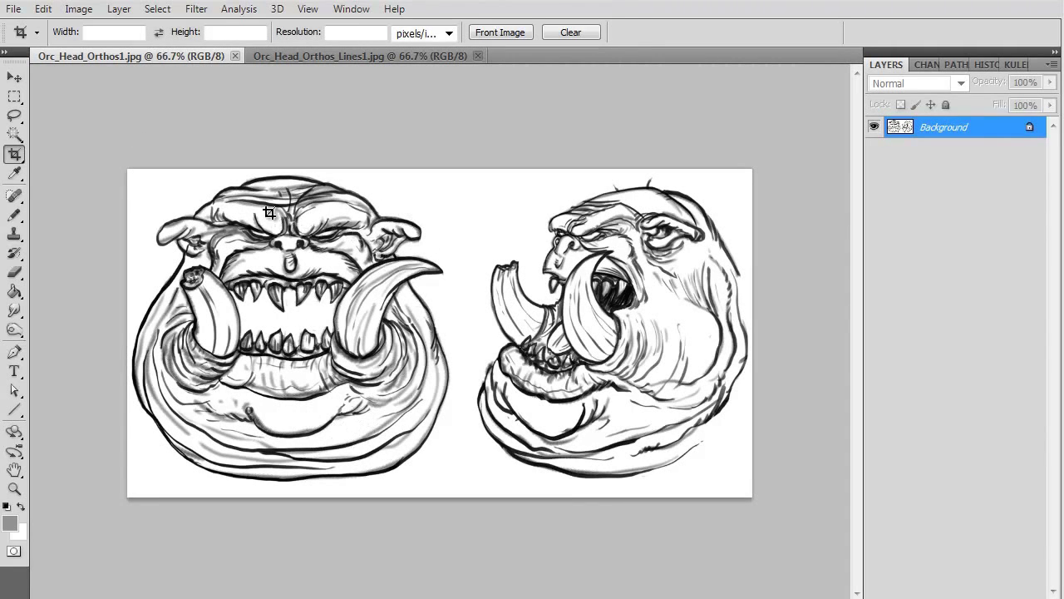
{"action": "left_click", "coordinate": [331, 55]}
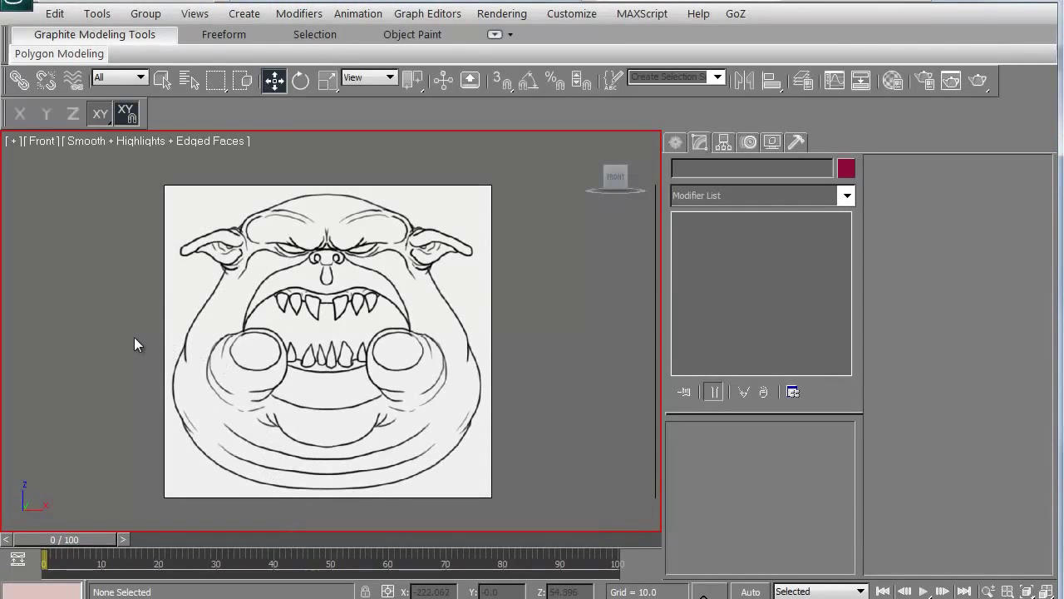
Switch to 3ds Max and examine the orc reference planes in the front, right, left and perspective views
{"action": "scroll", "coordinate": [158, 343], "scroll_direction": "down", "scroll_amount": 3}
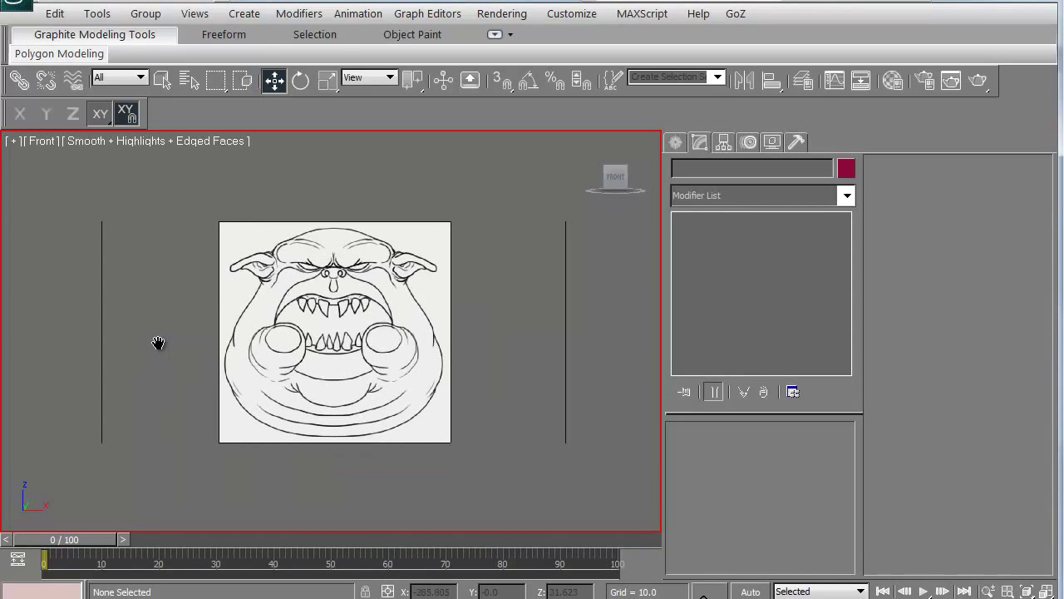
{"action": "middle_click_drag", "start_coordinate": [252, 385], "coordinate": [242, 383]}
{"action": "scroll", "coordinate": [242, 382], "scroll_direction": "up", "scroll_amount": 3}
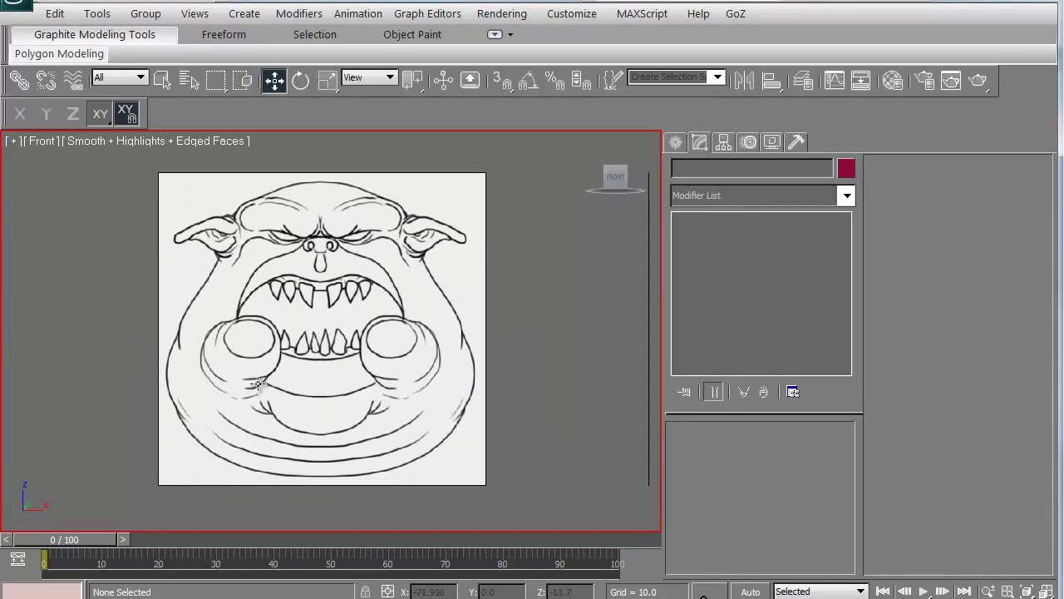
{"action": "scroll", "coordinate": [257, 384], "scroll_direction": "down", "scroll_amount": 3}
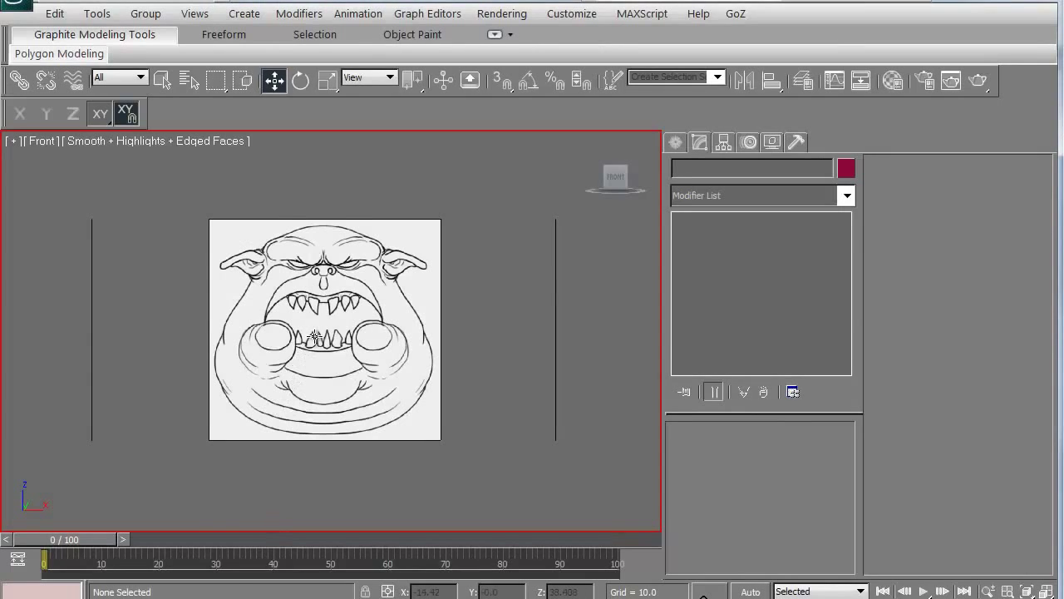
{"action": "left_click", "coordinate": [315, 338]}
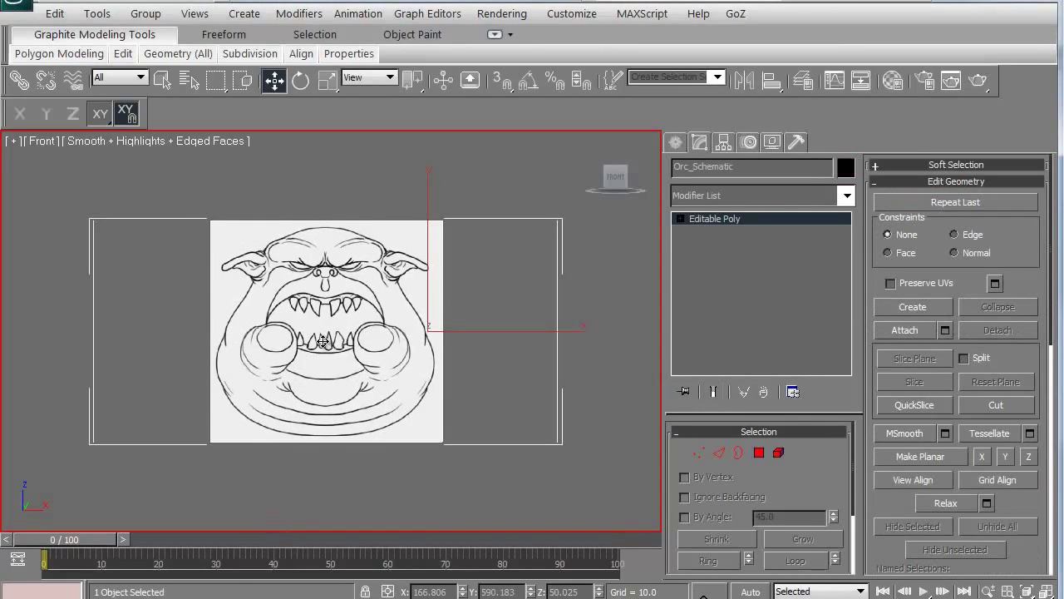
{"action": "middle_click_drag", "start_coordinate": [324, 341], "coordinate": [354, 331]}
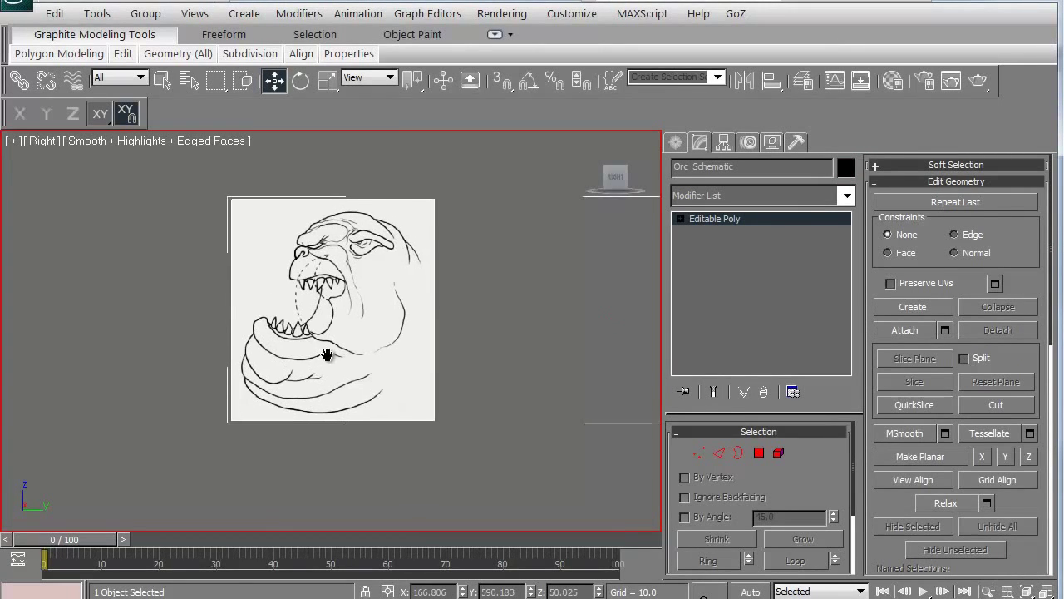
{"action": "middle_click_drag", "start_coordinate": [325, 356], "coordinate": [335, 360]}
{"action": "key", "text": "l"}
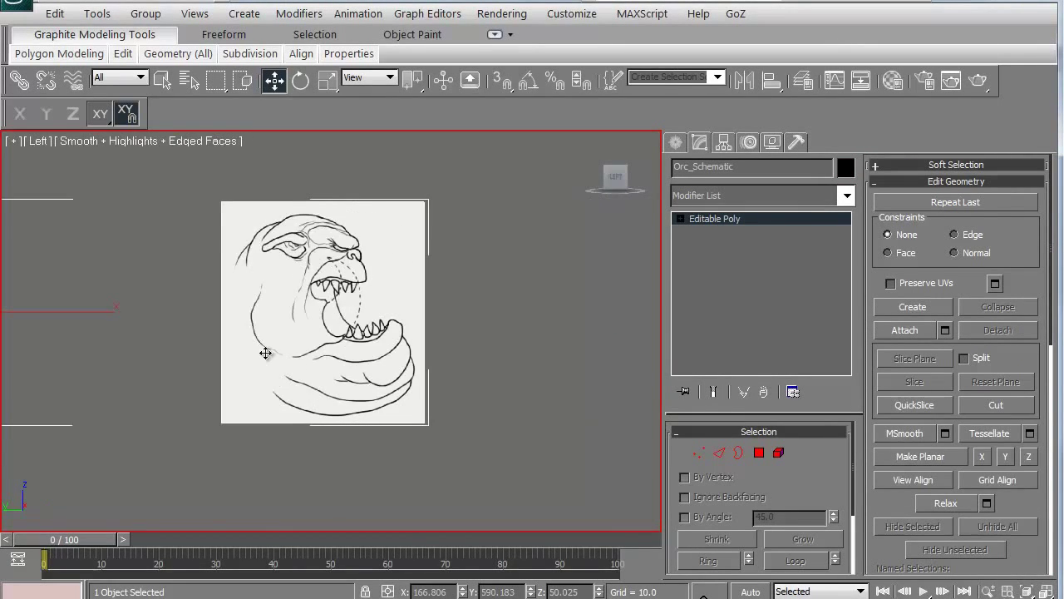
{"action": "middle_click_drag", "start_coordinate": [265, 353], "coordinate": [314, 349]}
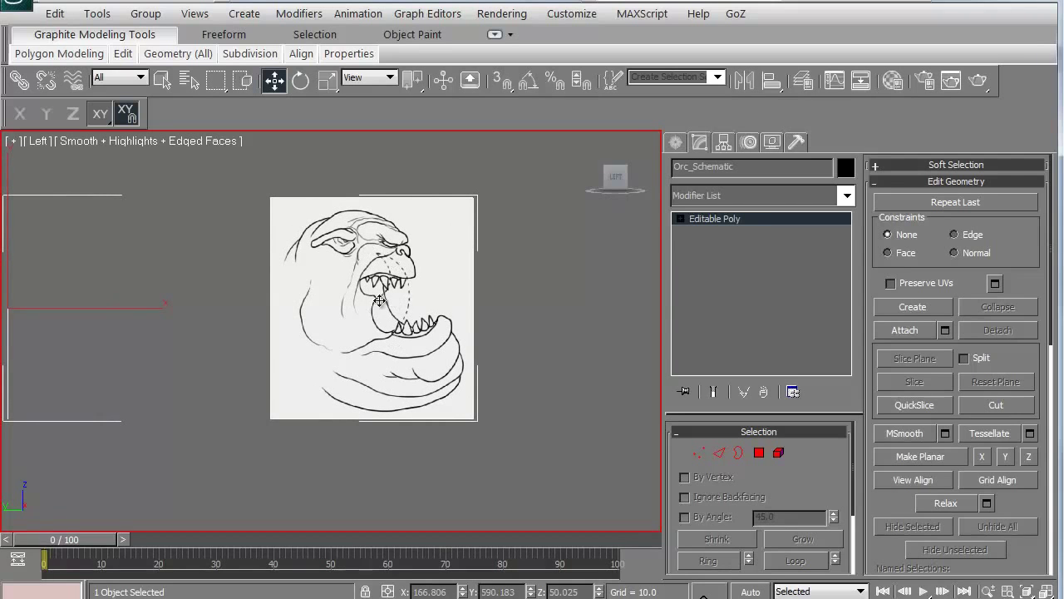
{"action": "key", "text": "f"}
{"action": "middle_click_drag", "start_coordinate": [295, 330], "coordinate": [347, 358]}
{"action": "scroll", "coordinate": [304, 338], "scroll_direction": "down", "scroll_amount": 3}
{"action": "key", "text": "w"}
{"action": "left_click", "coordinate": [300, 162]}
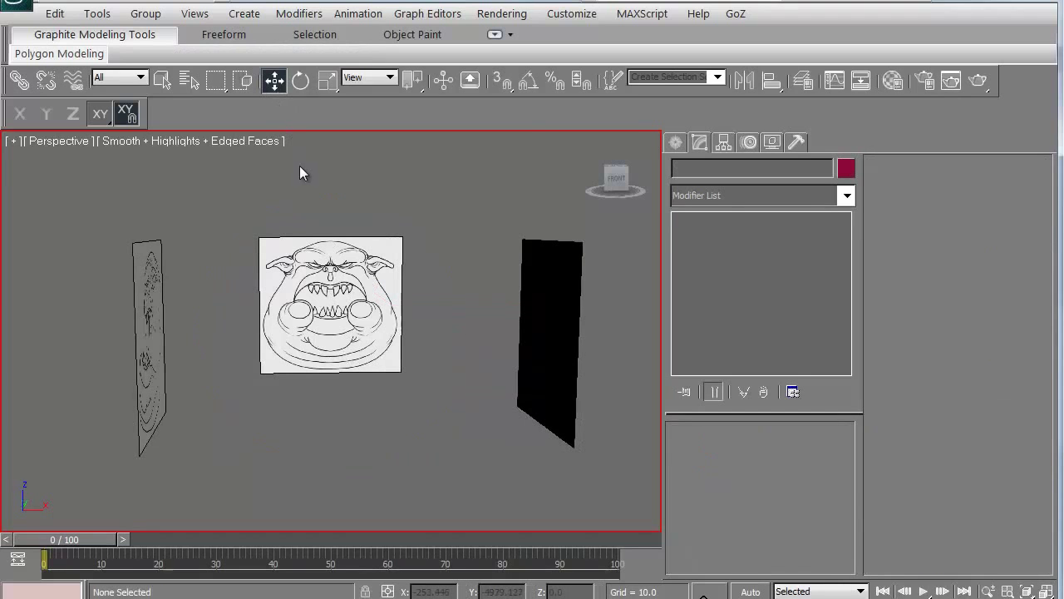
Inspect the front orc reference image up close and check it against the right side view
{"action": "key", "text": "f"}
{"action": "scroll", "coordinate": [295, 293], "scroll_direction": "down", "scroll_amount": 5}
{"action": "scroll", "coordinate": [295, 293], "scroll_direction": "up", "scroll_amount": 2}
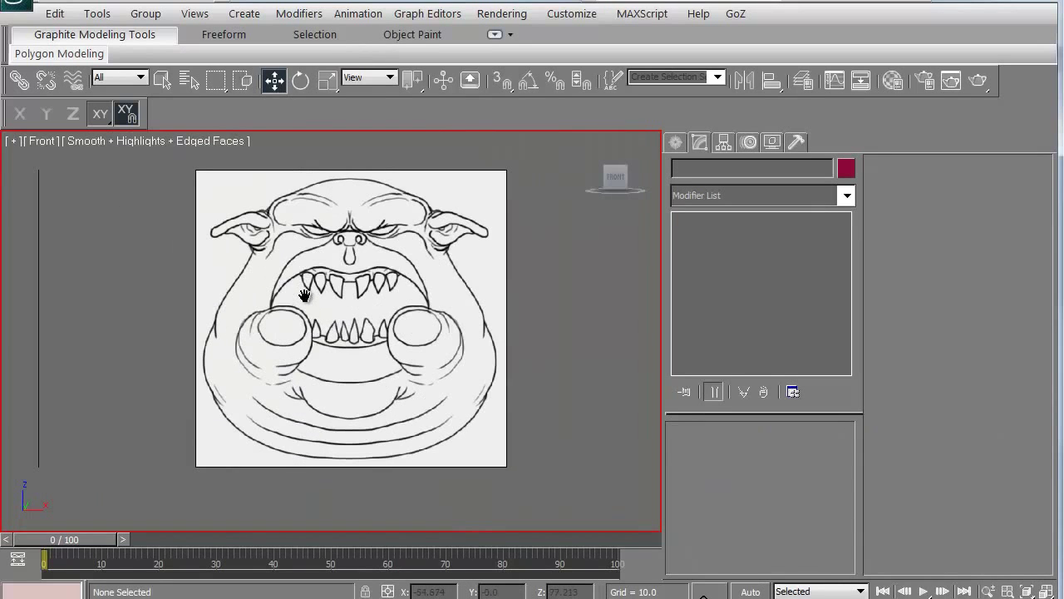
{"action": "middle_click_drag", "start_coordinate": [299, 342], "coordinate": [304, 357]}
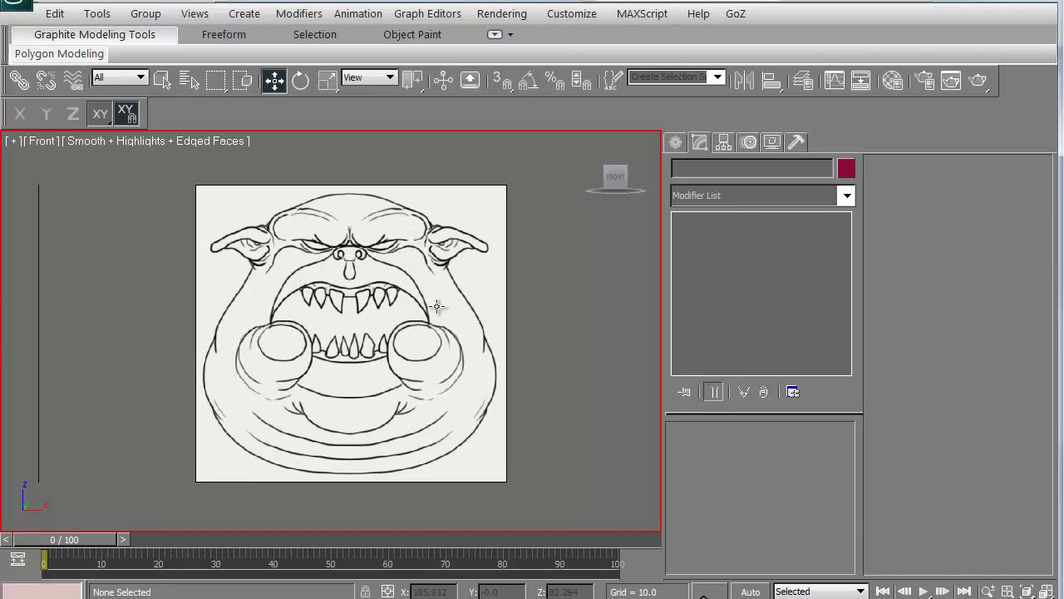
{"action": "scroll", "coordinate": [328, 383], "scroll_direction": "down", "scroll_amount": 2}
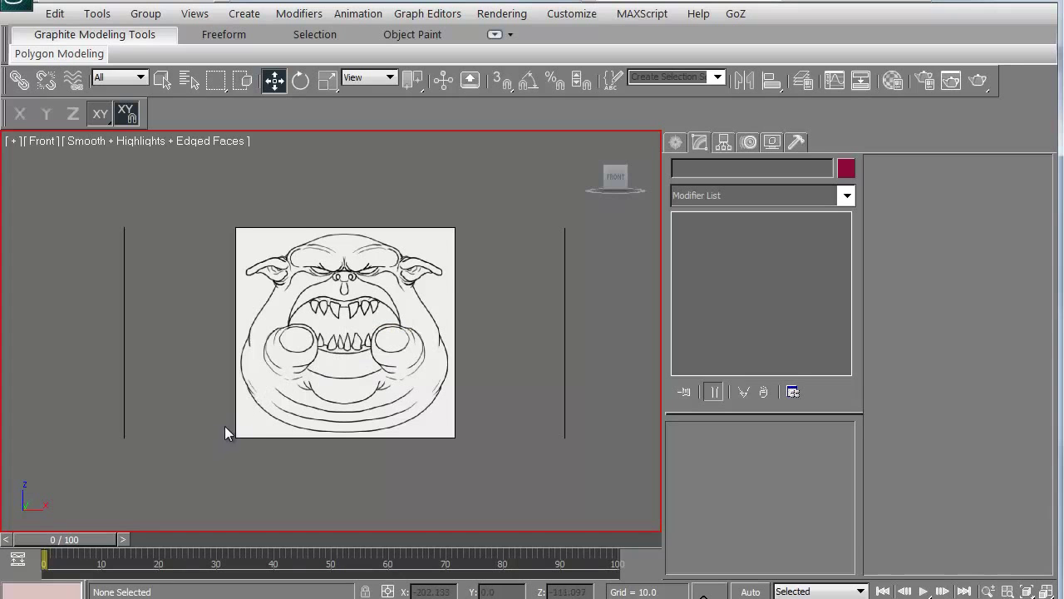
{"action": "scroll", "coordinate": [257, 406], "scroll_direction": "up", "scroll_amount": 2}
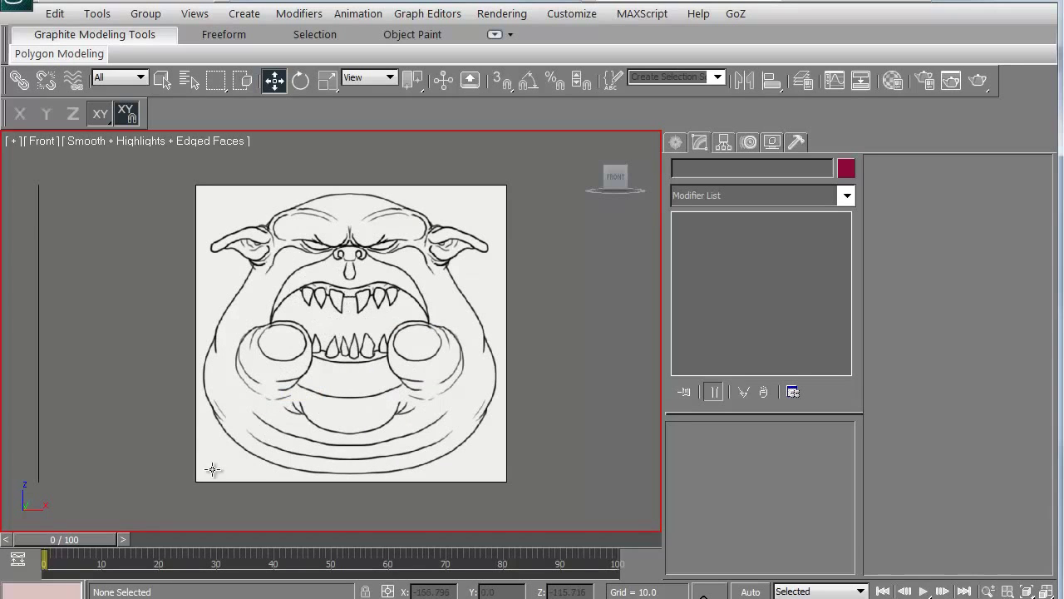
{"action": "key", "text": "r"}
{"action": "middle_click_drag", "start_coordinate": [212, 356], "coordinate": [222, 376]}
{"action": "key", "text": "f"}
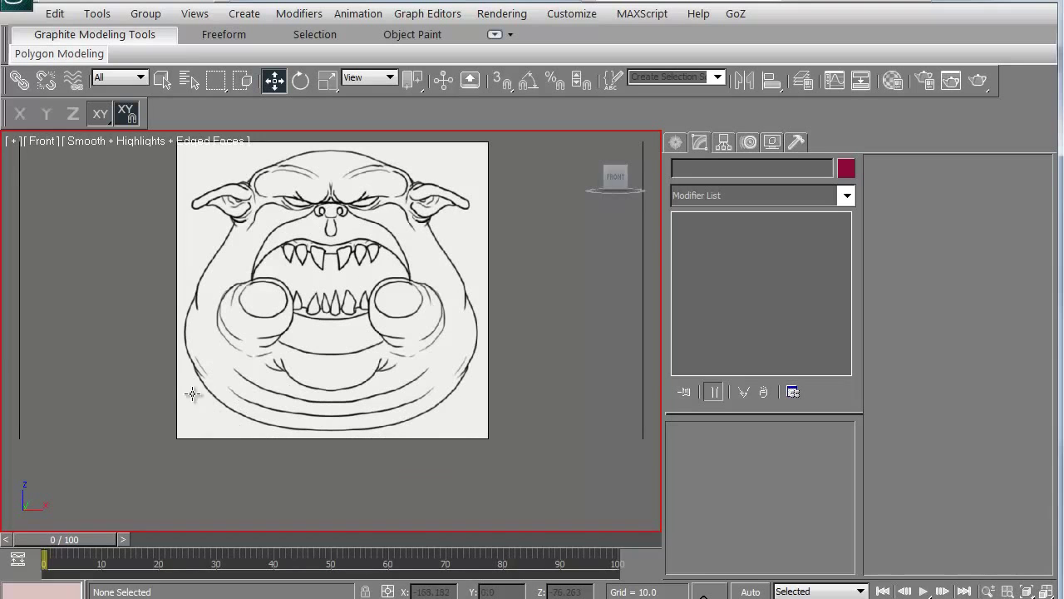
Draw a plane about 31 wide and 16 long over the right-hand brow of the front reference image
{"action": "middle_click_drag", "start_coordinate": [287, 337], "coordinate": [317, 367]}
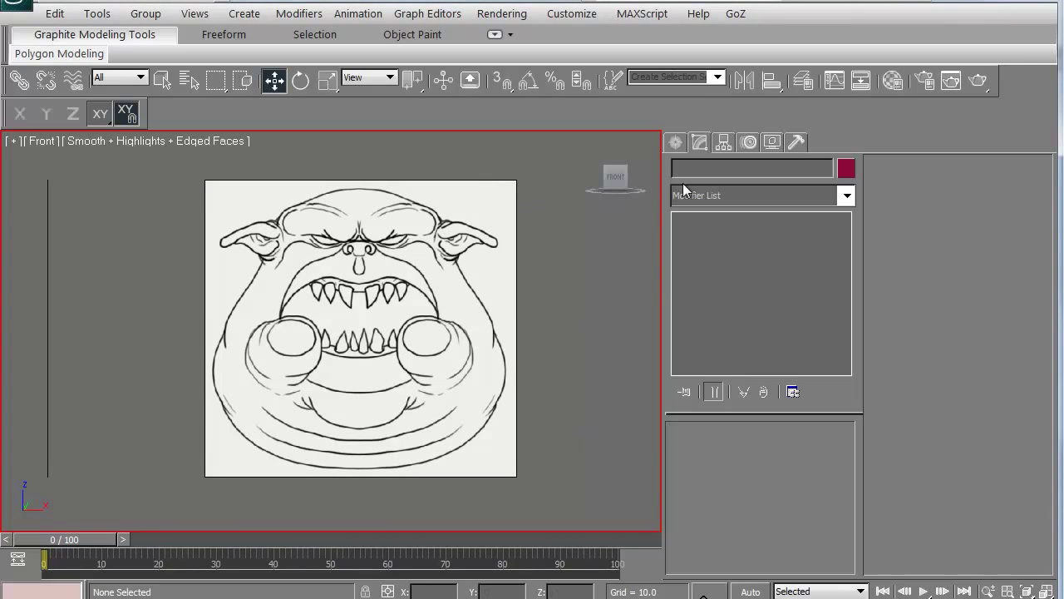
{"action": "left_click", "coordinate": [676, 143]}
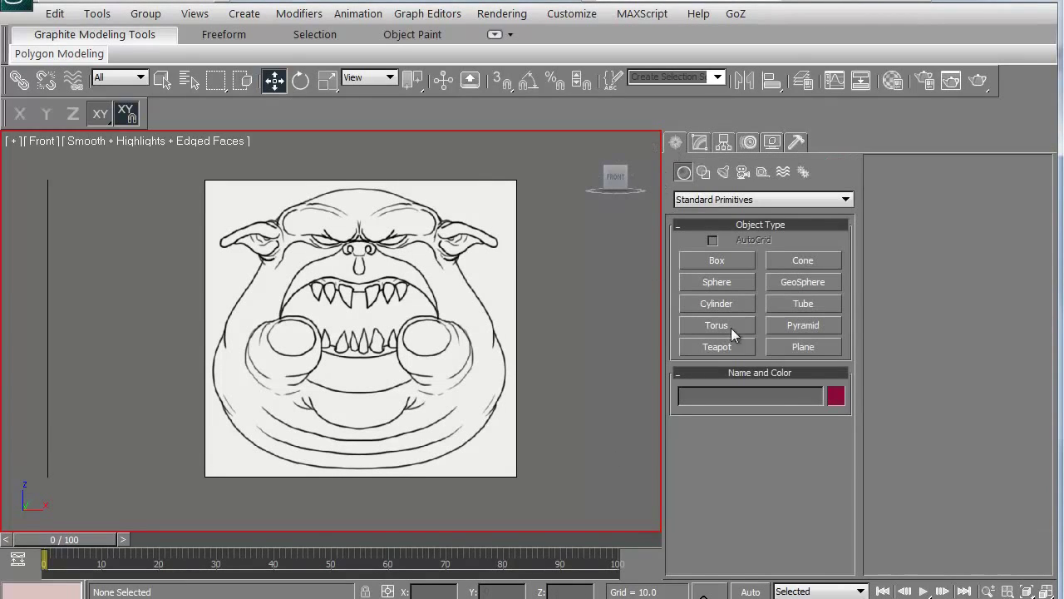
{"action": "left_click", "coordinate": [797, 344]}
{"action": "middle_click_drag", "start_coordinate": [349, 282], "coordinate": [342, 404]}
{"action": "scroll", "coordinate": [344, 349], "scroll_direction": "up", "scroll_amount": 4}
{"action": "scroll", "coordinate": [342, 404], "scroll_direction": "up", "scroll_amount": 3}
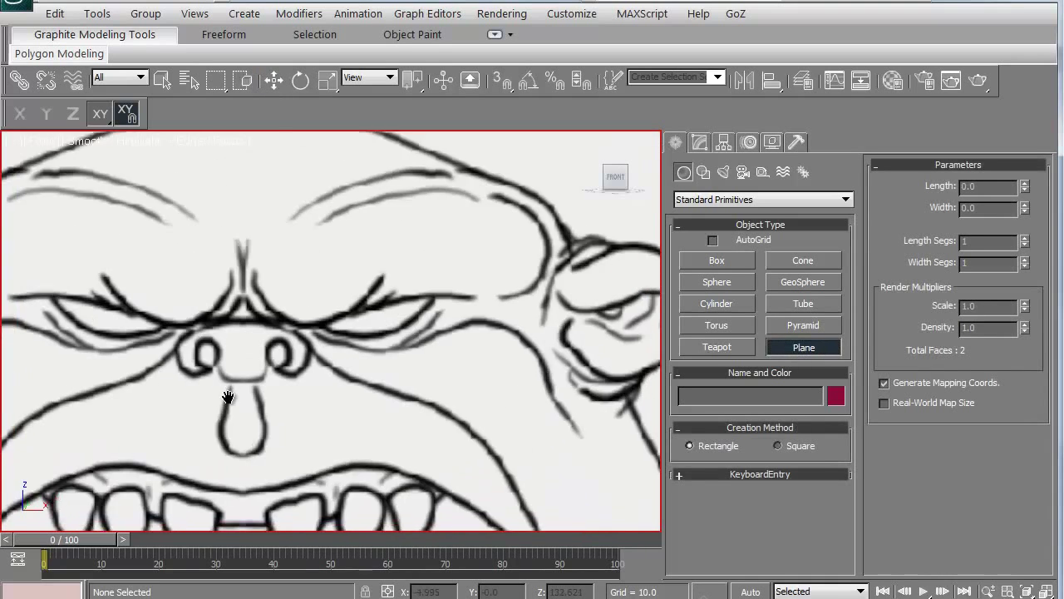
{"action": "scroll", "coordinate": [231, 302], "scroll_direction": "up", "scroll_amount": 2}
{"action": "left_click_drag", "start_coordinate": [241, 274], "coordinate": [345, 325]}
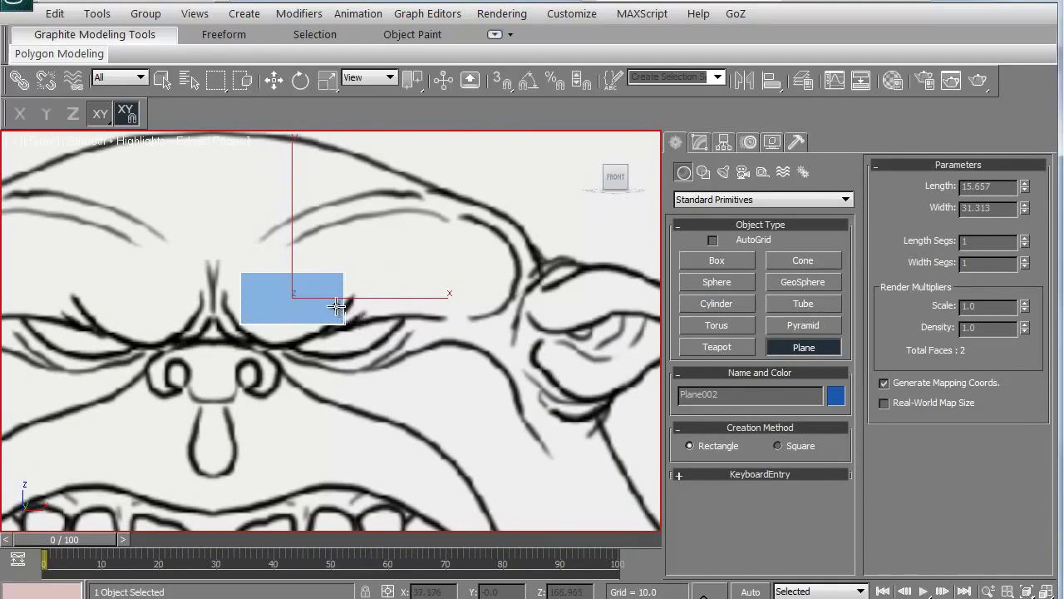
End plane creation and convert the new plane to an Editable Poly
{"action": "right_click", "coordinate": [337, 306]}
{"action": "right_click", "coordinate": [337, 306]}
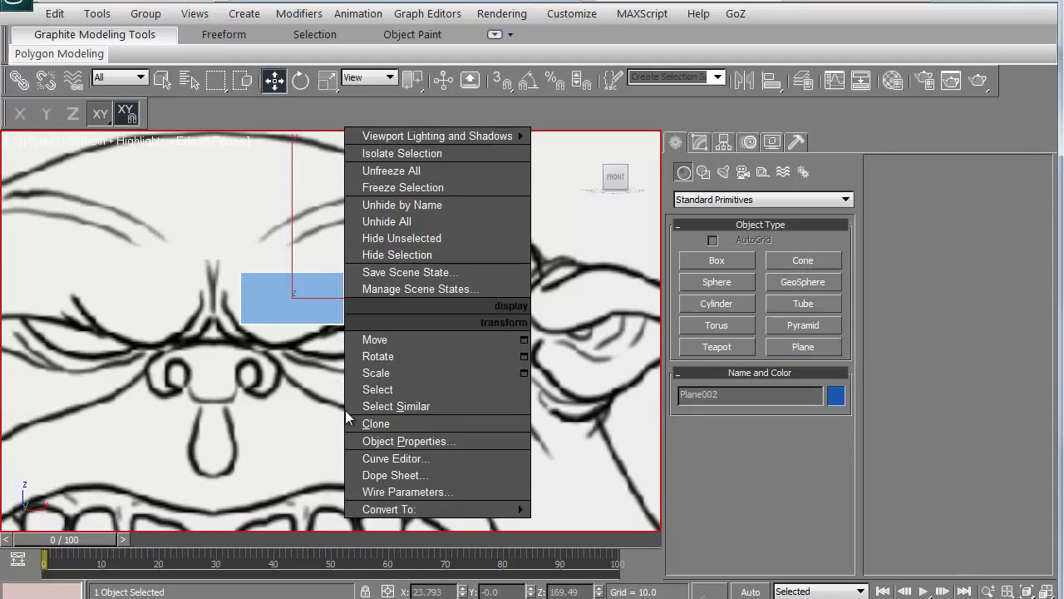
{"action": "mouse_move", "coordinate": [387, 509]}
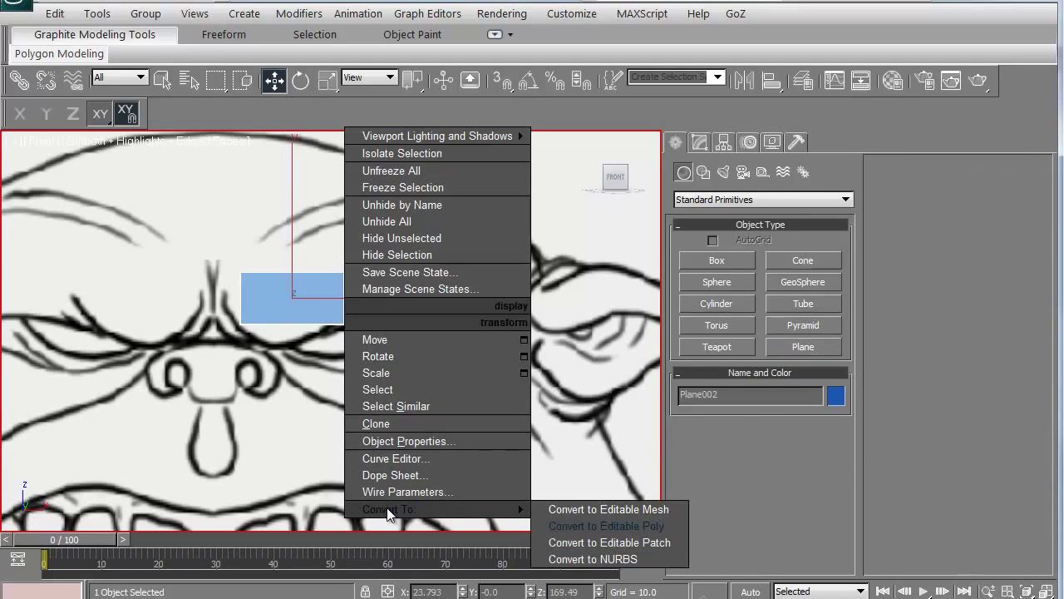
{"action": "left_click", "coordinate": [567, 530]}
{"action": "middle_click_drag", "start_coordinate": [300, 413], "coordinate": [348, 405]}
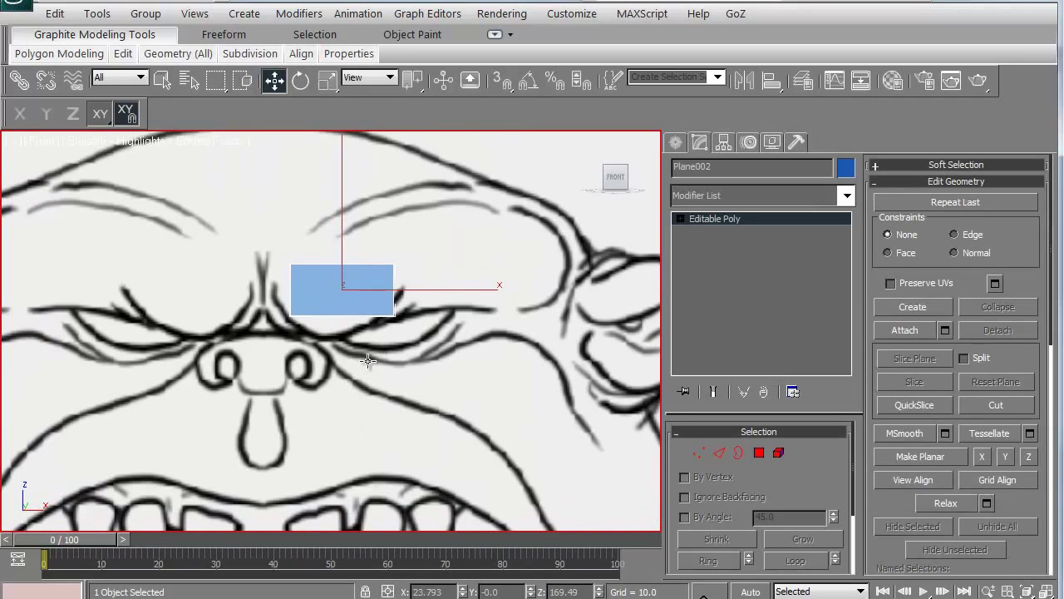
Set the dark blue 13 - Default material's opacity to 30 and assign it to the plane
{"action": "key", "text": "m"}
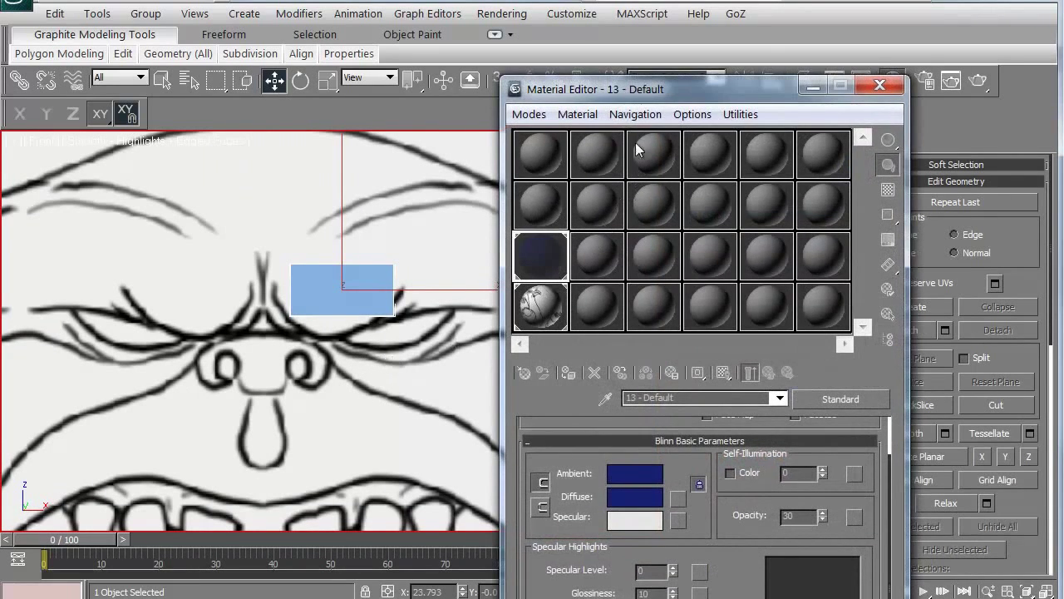
{"action": "left_click_drag", "start_coordinate": [622, 100], "coordinate": [532, 33]}
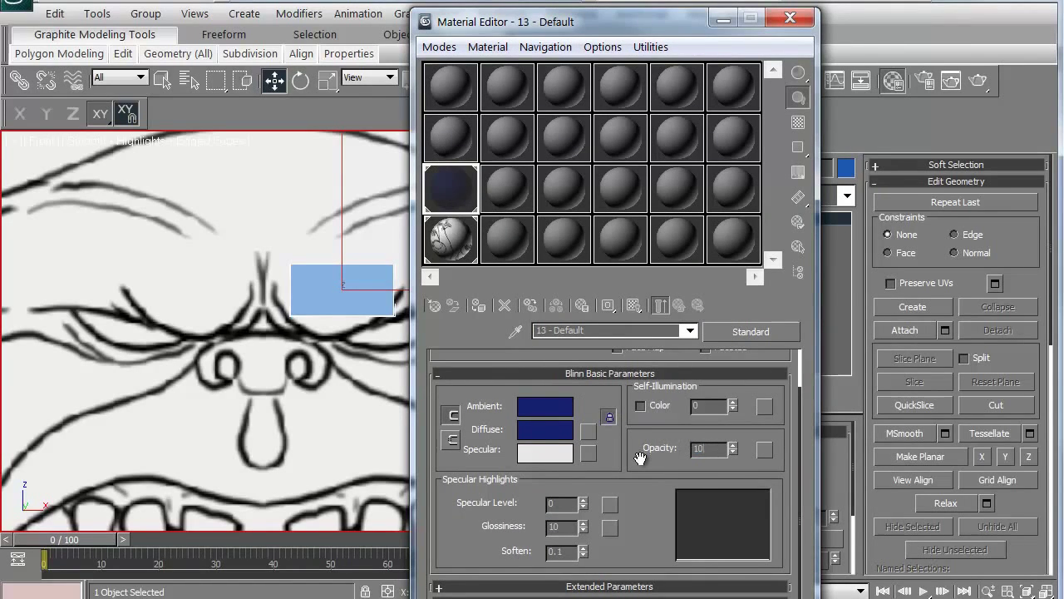
{"action": "type", "text": "0"}
{"action": "key", "text": "Return"}
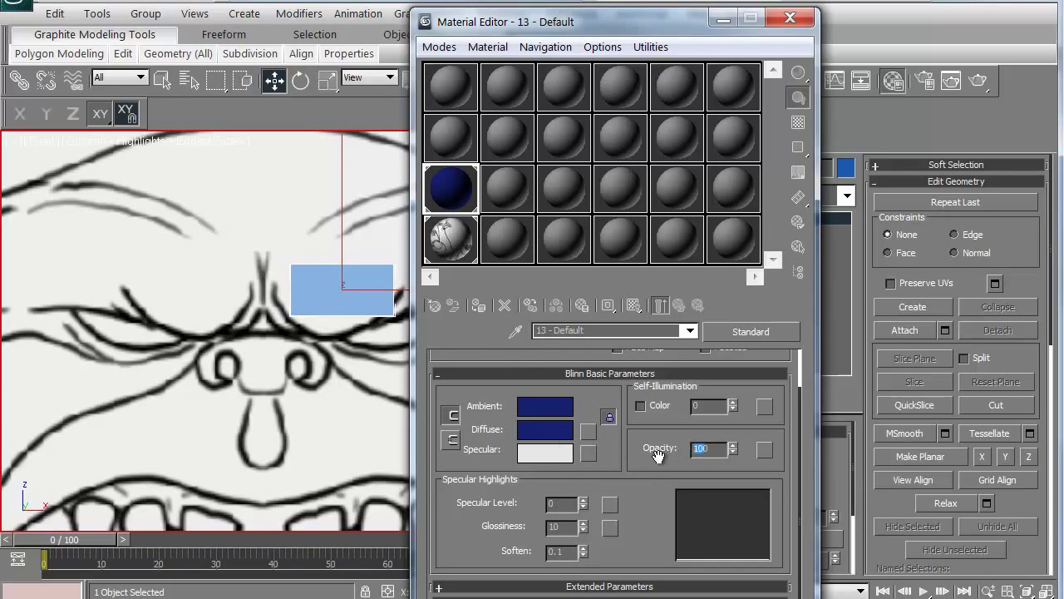
{"action": "key", "text": "Return"}
{"action": "left_click", "coordinate": [479, 306]}
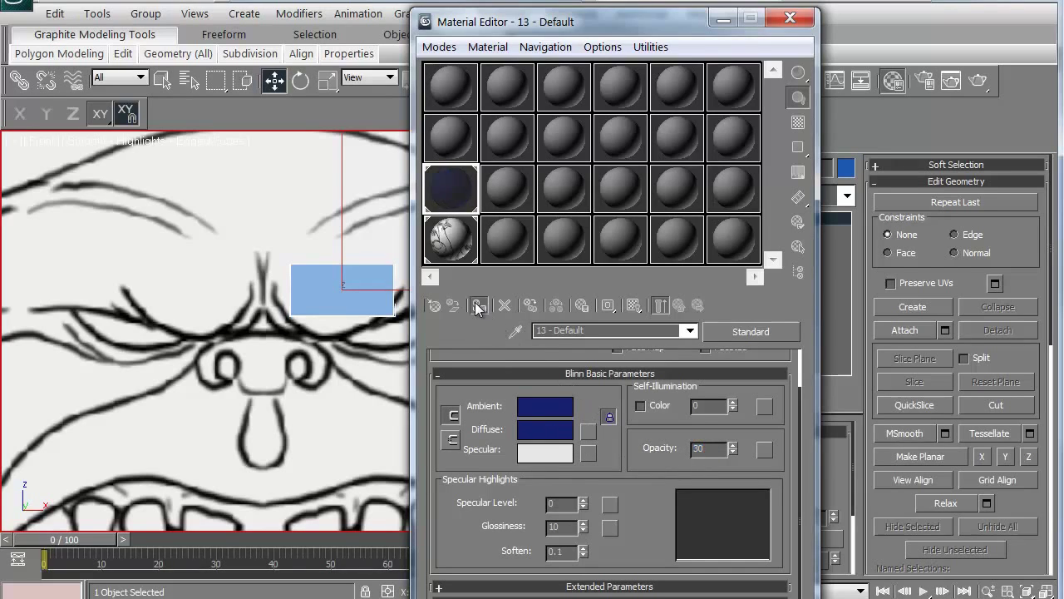
{"action": "left_click", "coordinate": [791, 18]}
Move the plane's left and right vertex pairs so its lower edge follows the brow line above the eye
{"action": "scroll", "coordinate": [360, 273], "scroll_direction": "up", "scroll_amount": 5}
{"action": "scroll", "coordinate": [375, 311], "scroll_direction": "down", "scroll_amount": 4}
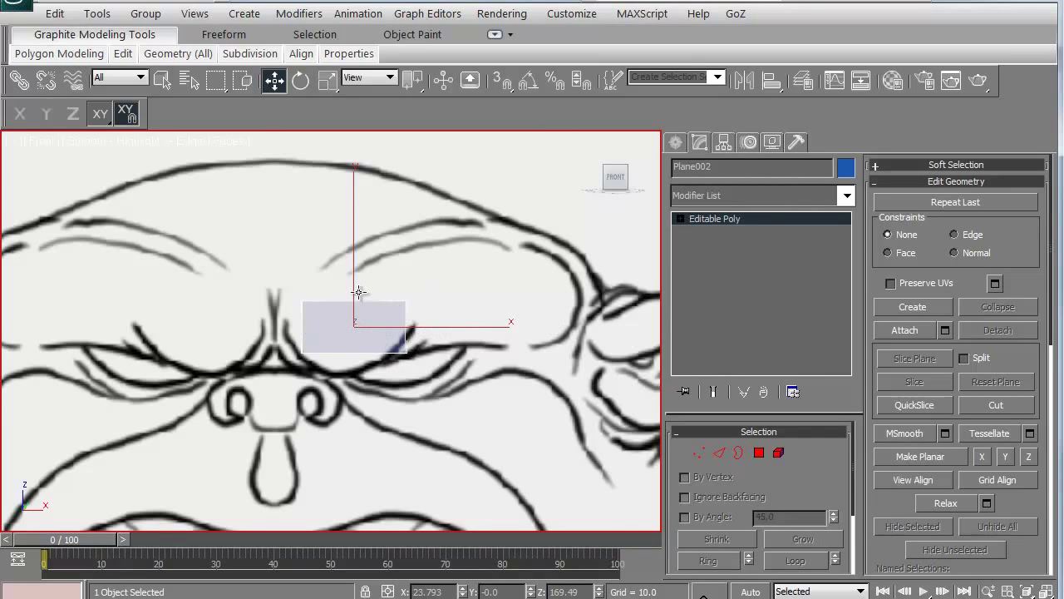
{"action": "mouse_move", "coordinate": [284, 367]}
{"action": "middle_mouse_down"}
{"action": "mouse_move", "coordinate": [311, 355]}
{"action": "mouse_move", "coordinate": [303, 363]}
{"action": "middle_mouse_up"}
{"action": "scroll", "coordinate": [288, 368], "scroll_direction": "down", "scroll_amount": 2}
{"action": "scroll", "coordinate": [304, 363], "scroll_direction": "up", "scroll_amount": 2}
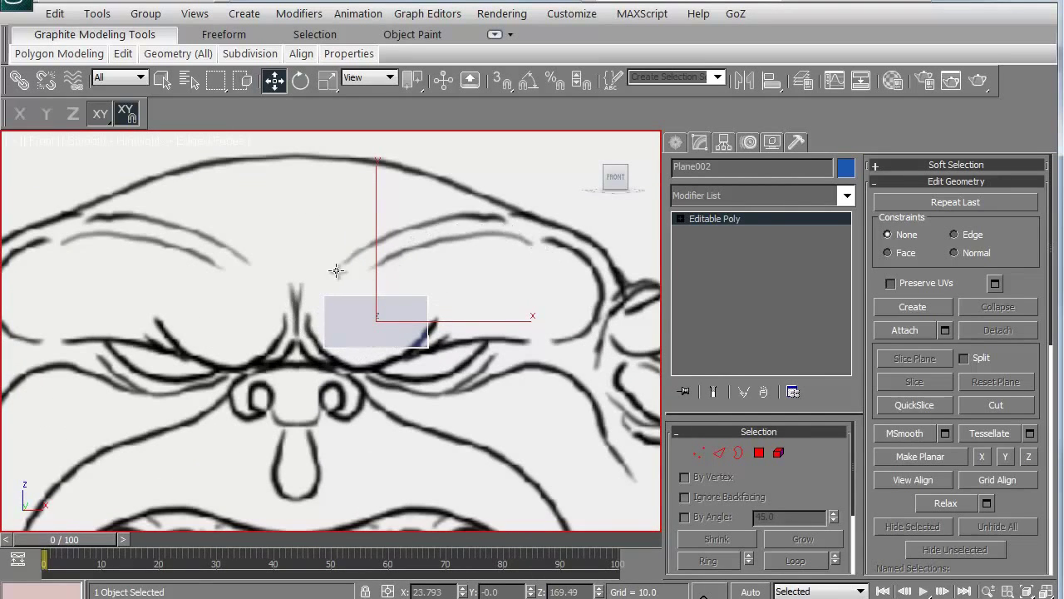
{"action": "left_click", "coordinate": [699, 452]}
{"action": "left_click_drag", "start_coordinate": [302, 287], "coordinate": [357, 373]}
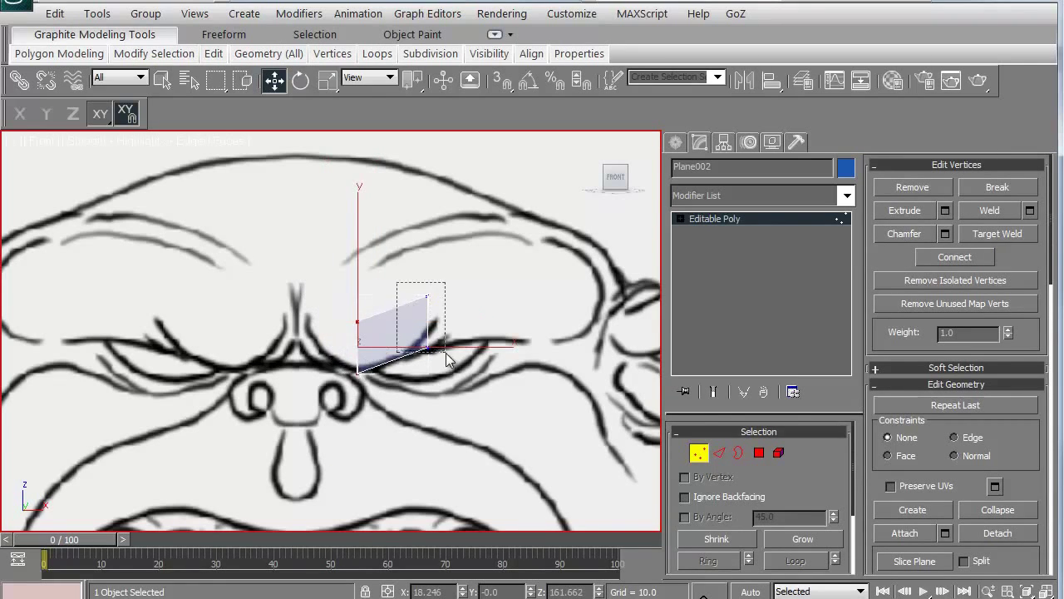
{"action": "mouse_move", "coordinate": [446, 353]}
{"action": "left_mouse_down"}
{"action": "mouse_move", "coordinate": [432, 339]}
{"action": "mouse_move", "coordinate": [448, 337]}
{"action": "left_mouse_up"}
Move the two upper vertices up onto the forehead to form a tilted quad rising from the brow line
{"action": "left_click", "coordinate": [358, 321]}
{"action": "left_click_drag", "start_coordinate": [357, 321], "coordinate": [322, 275]}
{"action": "left_click", "coordinate": [447, 293]}
{"action": "left_click_drag", "start_coordinate": [447, 293], "coordinate": [417, 237]}
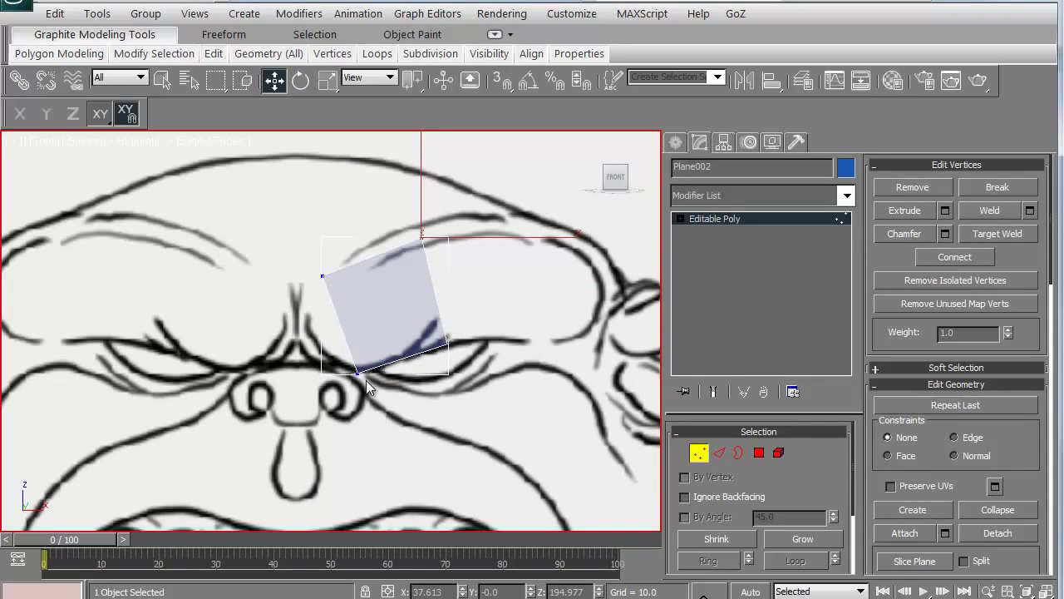
{"action": "middle_click_drag", "start_coordinate": [417, 340], "coordinate": [394, 365]}
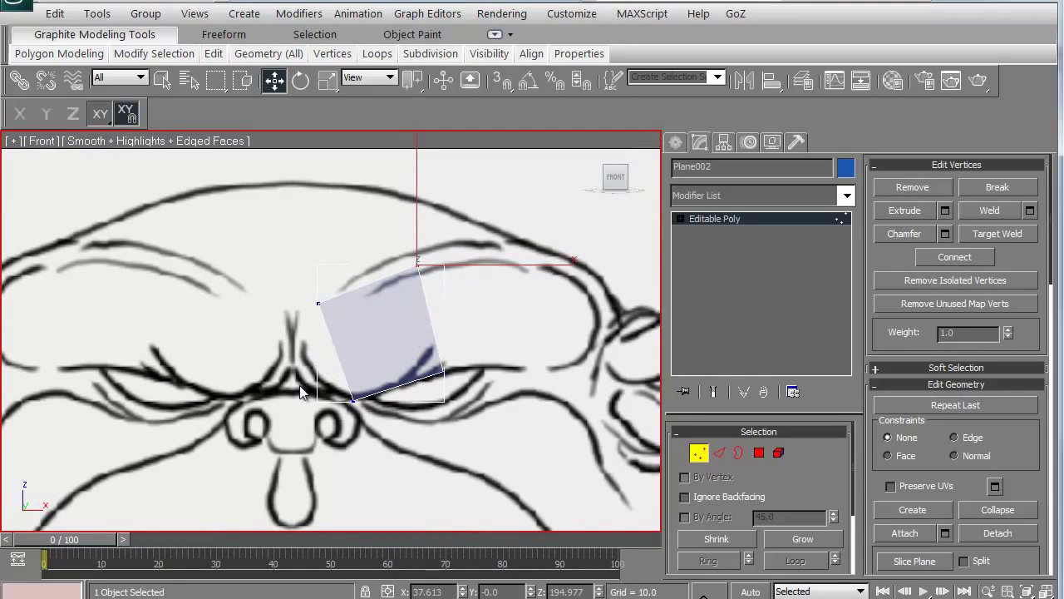
{"action": "middle_click_drag", "start_coordinate": [321, 391], "coordinate": [325, 407]}
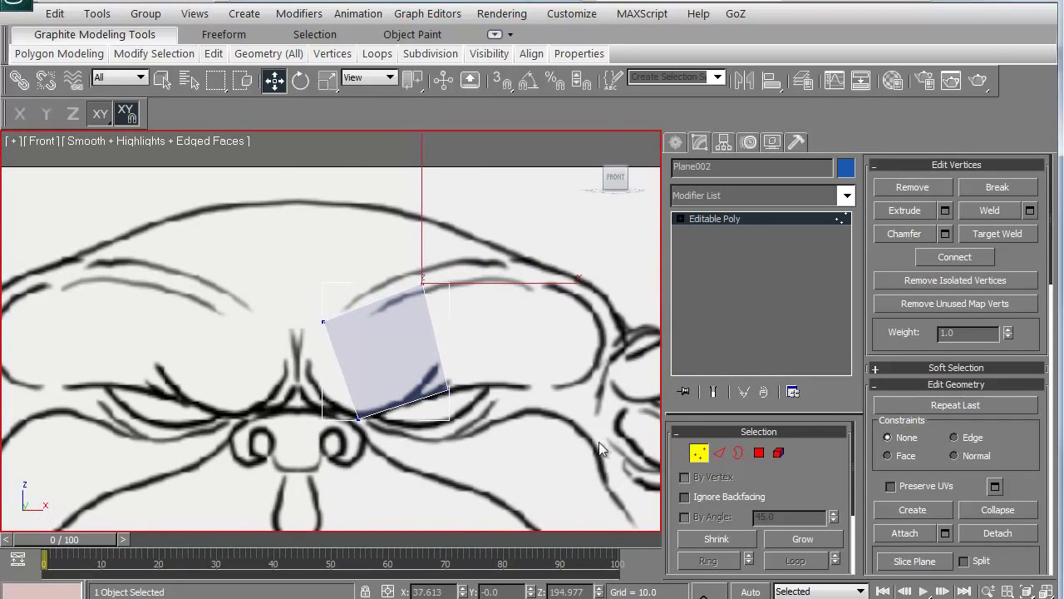
Extend the quad outward along the brow ridge with two new polygons pulled from its outer side edge
{"action": "left_click", "coordinate": [720, 452]}
{"action": "left_click", "coordinate": [434, 349]}
{"action": "middle_click_drag", "start_coordinate": [434, 350], "coordinate": [321, 330]}
{"action": "scroll", "coordinate": [320, 331], "scroll_direction": "up", "scroll_amount": 2}
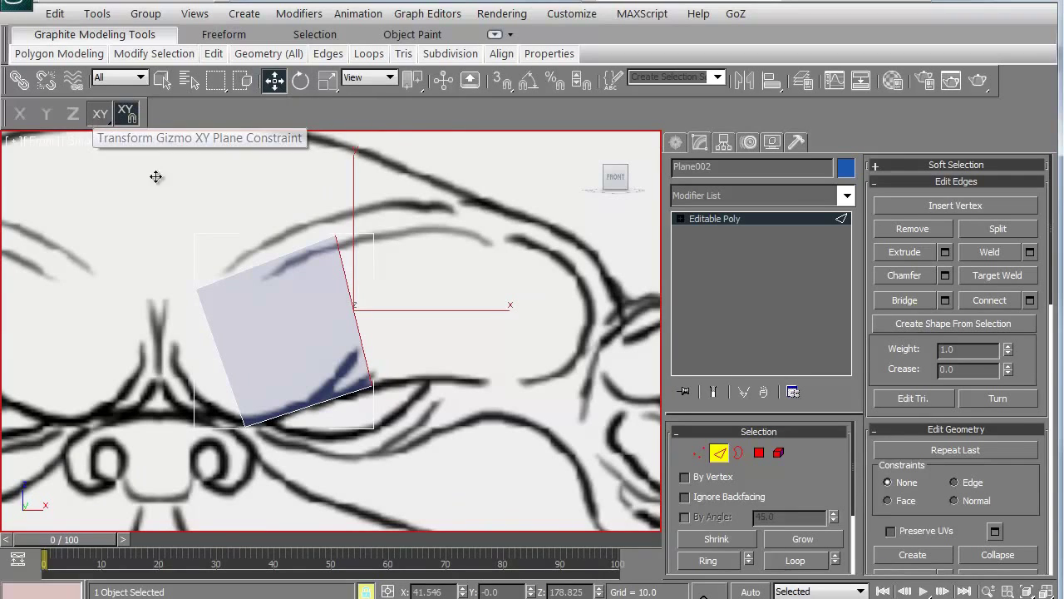
{"action": "left_click_drag", "start_coordinate": [158, 249], "coordinate": [262, 245], "text": "shift"}
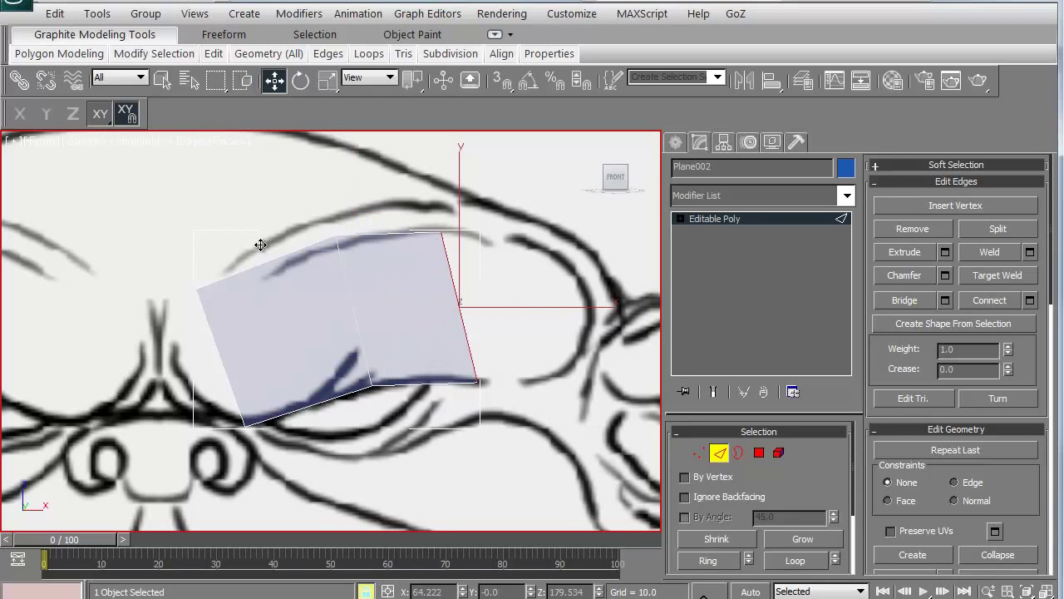
{"action": "left_click_drag", "start_coordinate": [168, 214], "coordinate": [267, 229], "text": "shift"}
Move the three outer vertices of the strip's lower edge inward onto the brow line above the eye
{"action": "left_click", "coordinate": [697, 453]}
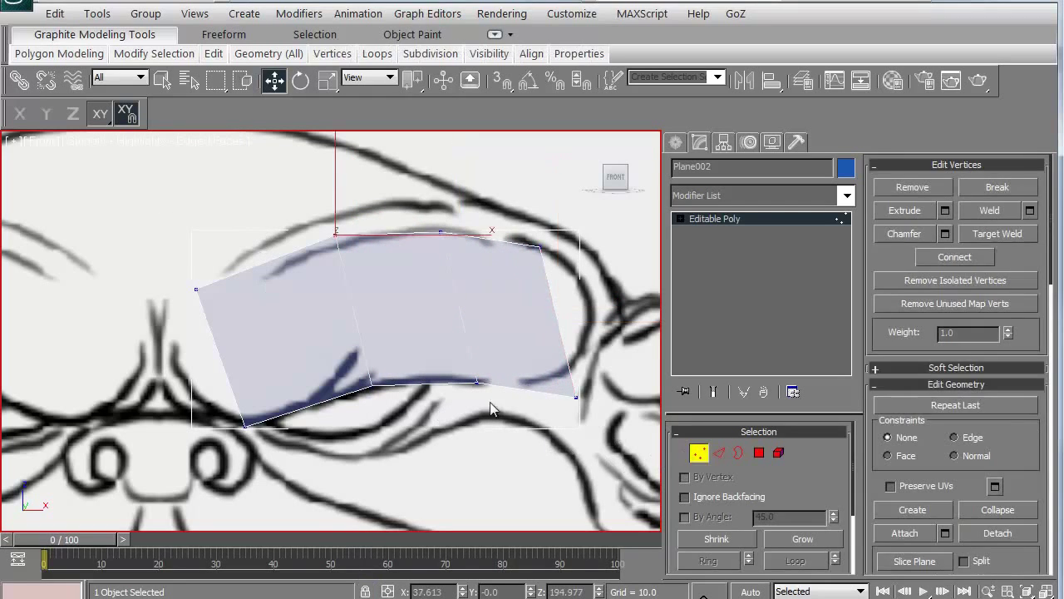
{"action": "left_click", "coordinate": [372, 386]}
{"action": "left_click_drag", "start_coordinate": [371, 386], "coordinate": [331, 390]}
{"action": "left_click_drag", "start_coordinate": [475, 384], "coordinate": [434, 375]}
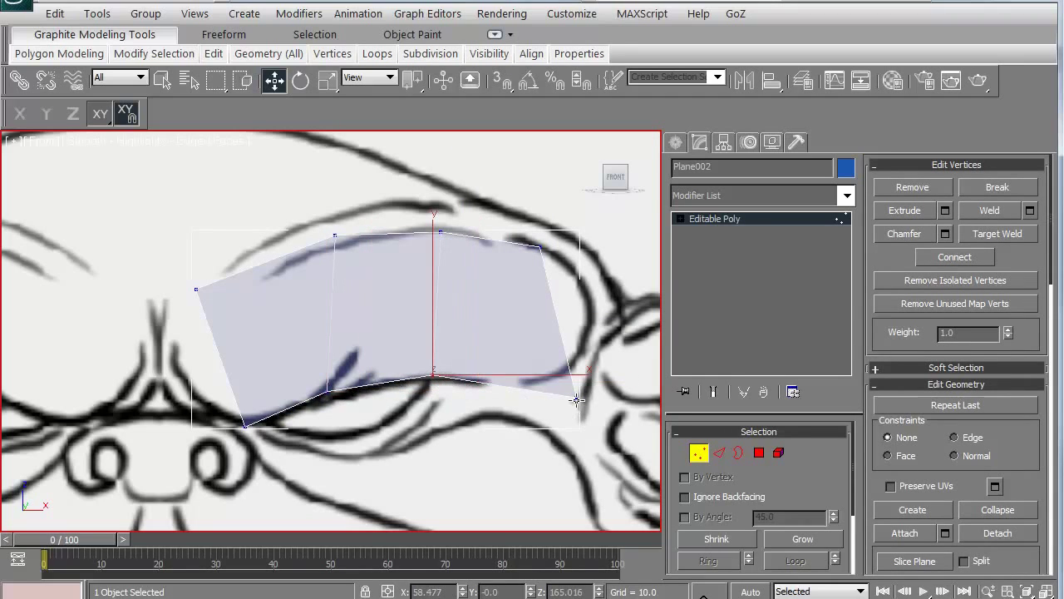
{"action": "left_click_drag", "start_coordinate": [576, 400], "coordinate": [517, 380]}
Move the three outer vertices of the strip's upper edge inward to follow the upper brow crease
{"action": "left_click", "coordinate": [334, 236]}
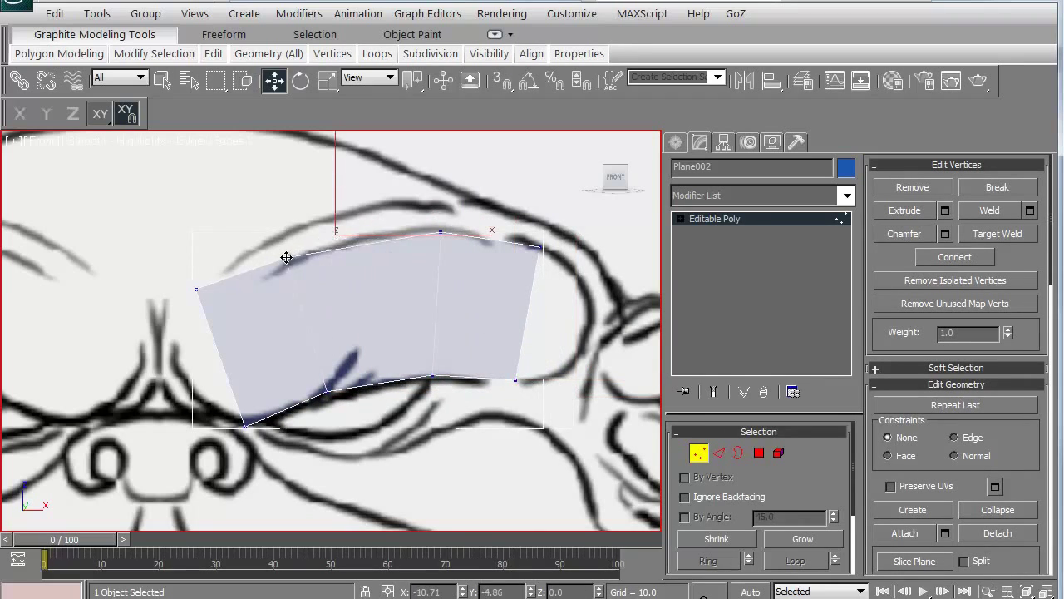
{"action": "left_click", "coordinate": [434, 234]}
{"action": "left_click_drag", "start_coordinate": [434, 233], "coordinate": [395, 243]}
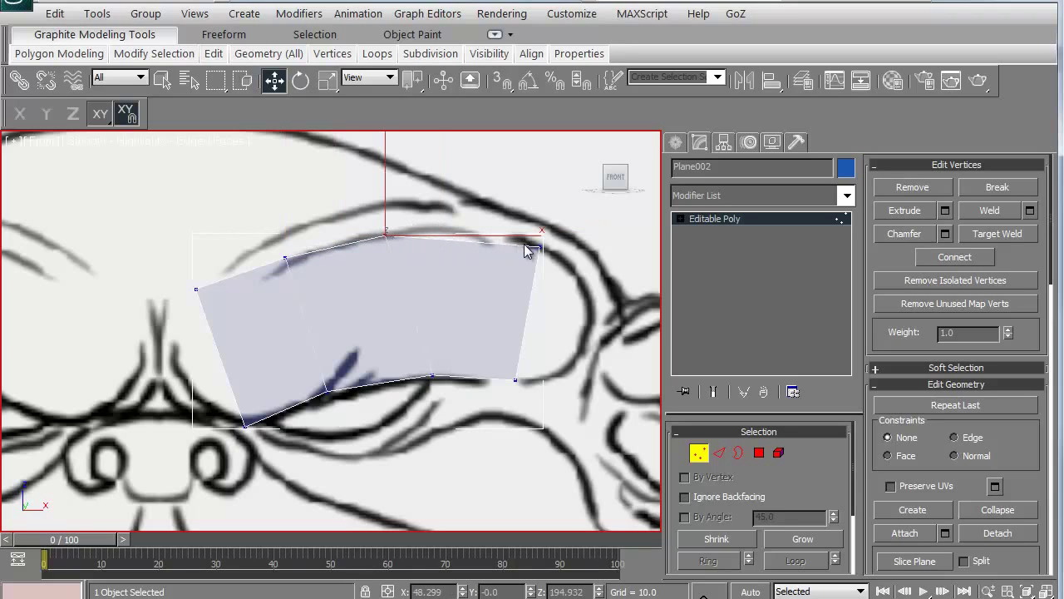
{"action": "left_click_drag", "start_coordinate": [534, 255], "coordinate": [494, 235]}
Fine-tune the strip's lower vertices along the brow line so the polygons are more evenly spaced
{"action": "left_click_drag", "start_coordinate": [244, 423], "coordinate": [261, 416]}
{"action": "left_click_drag", "start_coordinate": [515, 381], "coordinate": [503, 376]}
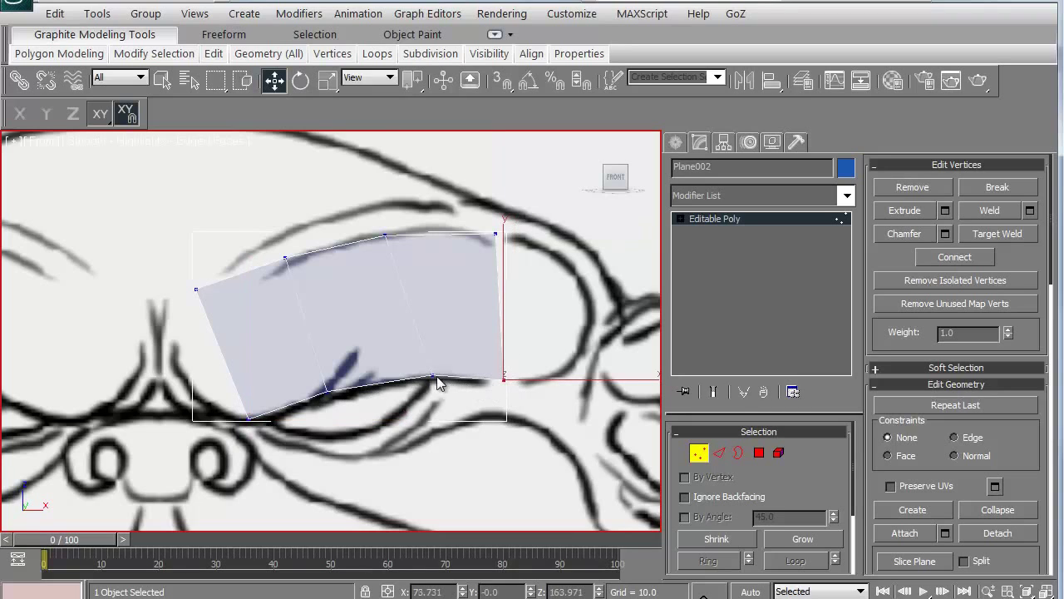
{"action": "left_click_drag", "start_coordinate": [435, 379], "coordinate": [318, 392]}
{"action": "left_click_drag", "start_coordinate": [503, 380], "coordinate": [488, 377]}
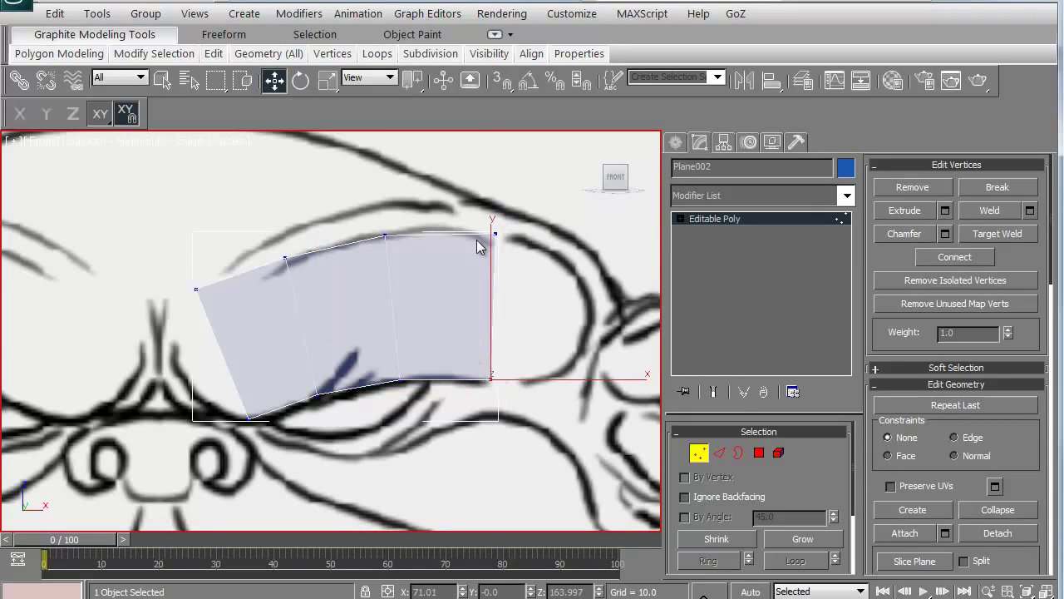
Extend the strip's outer edge by a fourth polygon and fit its end vertices to the rounded outer brow outline
{"action": "key", "text": "2"}
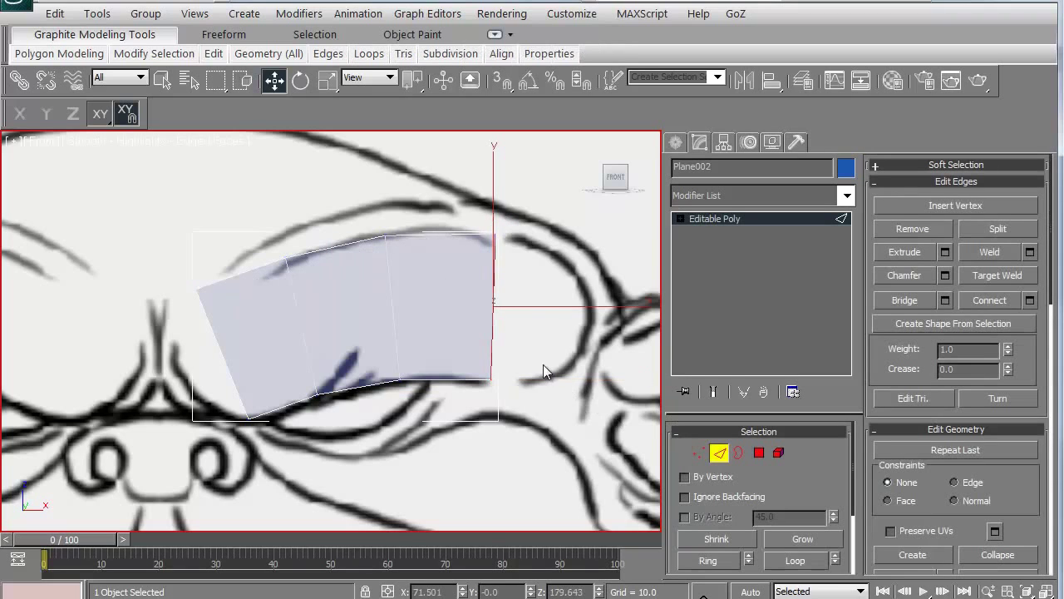
{"action": "key", "text": "space"}
{"action": "left_click_drag", "start_coordinate": [419, 283], "coordinate": [499, 301], "text": "shift"}
{"action": "key", "text": "space"}
{"action": "left_click", "coordinate": [699, 453]}
{"action": "left_click_drag", "start_coordinate": [571, 392], "coordinate": [558, 378]}
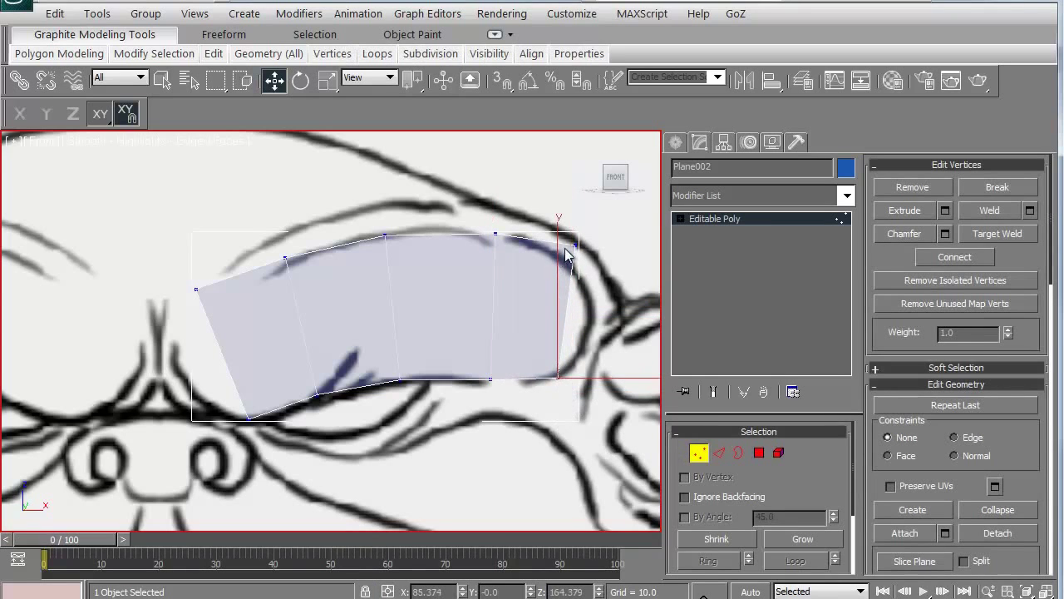
{"action": "left_click_drag", "start_coordinate": [570, 249], "coordinate": [578, 273]}
In the top view, start bending the flat brow strip by moving its inner and middle vertices forward
{"action": "scroll", "coordinate": [424, 355], "scroll_direction": "down", "scroll_amount": 2}
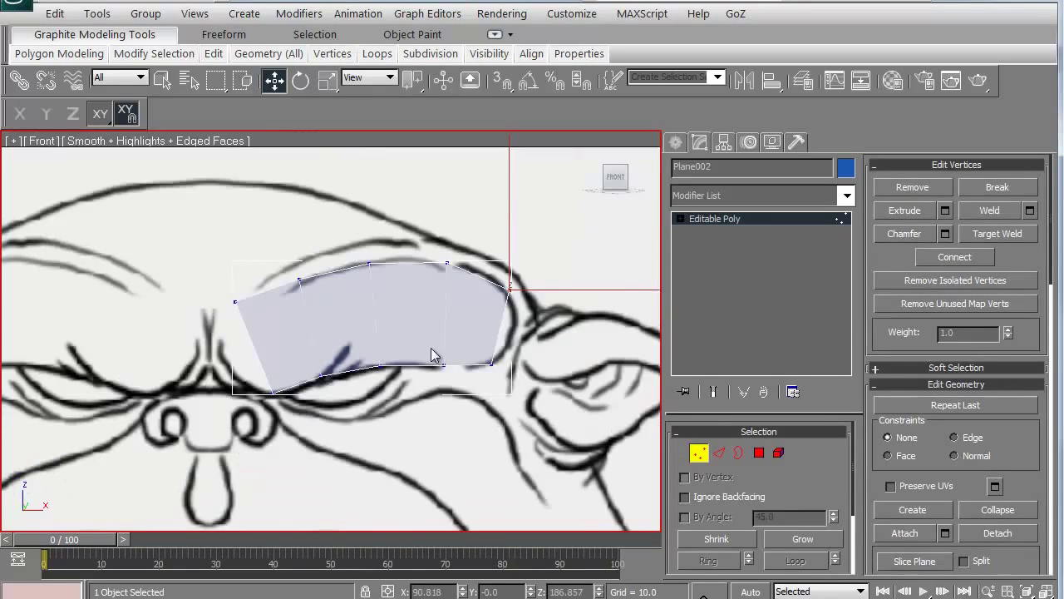
{"action": "middle_click_drag", "start_coordinate": [310, 352], "coordinate": [294, 321]}
{"action": "mouse_move", "coordinate": [225, 327]}
{"action": "middle_mouse_down"}
{"action": "mouse_move", "coordinate": [156, 342]}
{"action": "mouse_move", "coordinate": [184, 356]}
{"action": "mouse_move", "coordinate": [301, 352]}
{"action": "middle_mouse_up"}
{"action": "key", "text": "r"}
{"action": "scroll", "coordinate": [288, 356], "scroll_direction": "down", "scroll_amount": 6}
{"action": "middle_click_drag", "start_coordinate": [333, 240], "coordinate": [317, 399]}
{"action": "scroll", "coordinate": [360, 356], "scroll_direction": "up", "scroll_amount": 5}
{"action": "scroll", "coordinate": [427, 371], "scroll_direction": "down", "scroll_amount": 2}
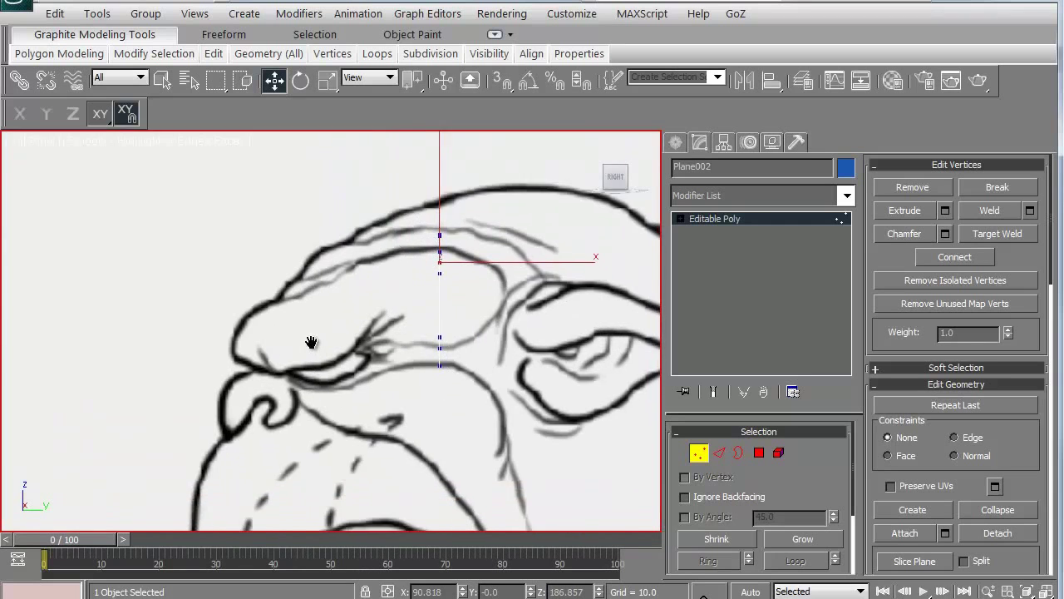
{"action": "mouse_move", "coordinate": [309, 338]}
{"action": "middle_mouse_down"}
{"action": "mouse_move", "coordinate": [290, 321]}
{"action": "mouse_move", "coordinate": [216, 377]}
{"action": "middle_mouse_up"}
{"action": "key", "text": "t"}
{"action": "scroll", "coordinate": [311, 339], "scroll_direction": "up", "scroll_amount": 2}
{"action": "scroll", "coordinate": [254, 344], "scroll_direction": "up", "scroll_amount": 1}
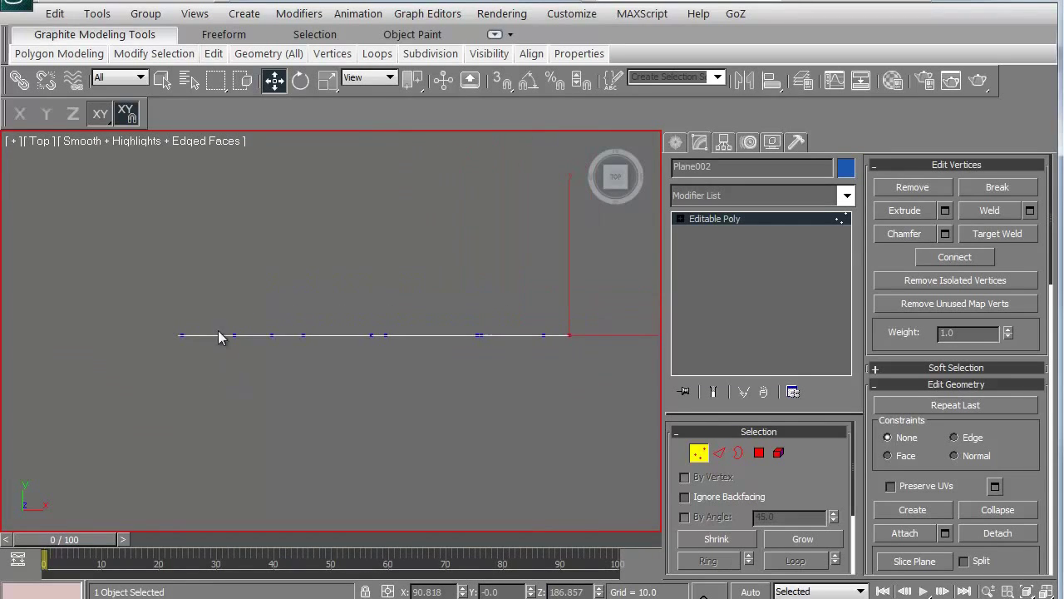
{"action": "left_click_drag", "start_coordinate": [449, 375], "coordinate": [450, 375]}
{"action": "left_click_drag", "start_coordinate": [477, 334], "coordinate": [478, 355]}
{"action": "left_click_drag", "start_coordinate": [323, 360], "coordinate": [376, 376]}
{"action": "left_click", "coordinate": [232, 402]}
In the top view, move the strip's lower-edge vertices forward of the upper edge, from the inner to the outer end
{"action": "left_click_drag", "start_coordinate": [147, 321], "coordinate": [223, 381]}
{"action": "left_click_drag", "start_coordinate": [305, 376], "coordinate": [311, 388]}
{"action": "left_click_drag", "start_coordinate": [389, 378], "coordinate": [397, 393]}
{"action": "mouse_move", "coordinate": [480, 358]}
{"action": "left_mouse_down"}
{"action": "mouse_move", "coordinate": [491, 371]}
{"action": "mouse_move", "coordinate": [472, 342]}
{"action": "mouse_move", "coordinate": [486, 376]}
{"action": "left_mouse_up"}
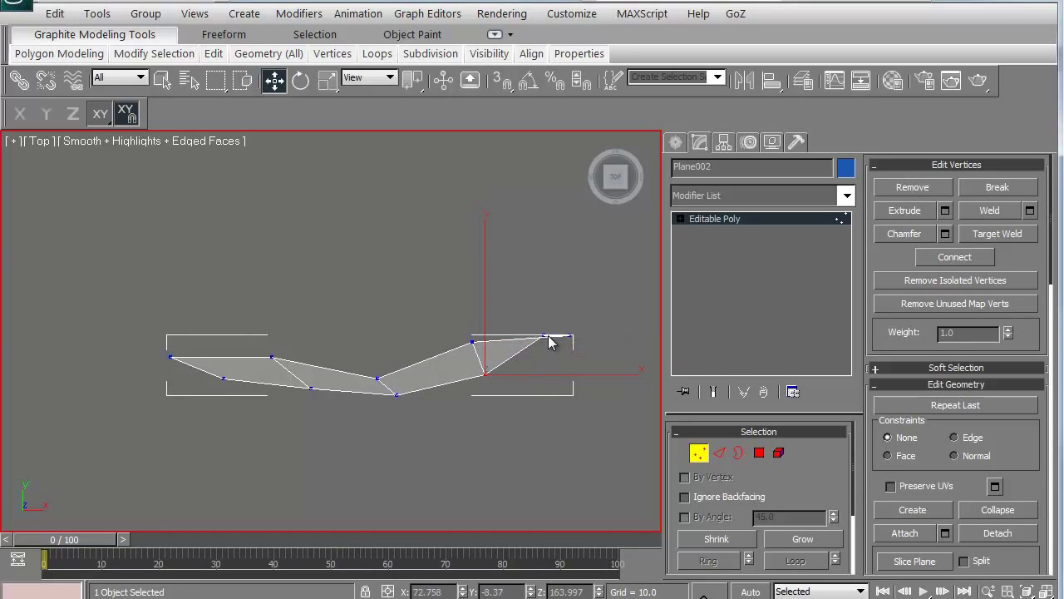
{"action": "left_click_drag", "start_coordinate": [548, 335], "coordinate": [564, 364]}
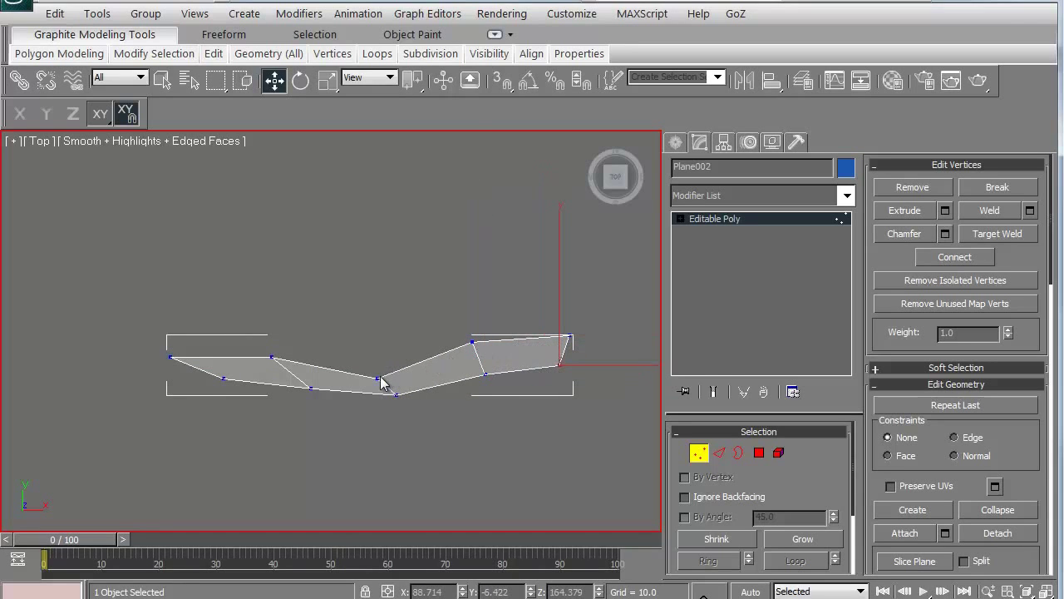
Smooth the strip's curve in the top view, pushing the inner lower vertices forward and swinging the outer end back
{"action": "left_click_drag", "start_coordinate": [379, 378], "coordinate": [388, 363]}
{"action": "left_click_drag", "start_coordinate": [254, 318], "coordinate": [304, 414]}
{"action": "left_click_drag", "start_coordinate": [224, 378], "coordinate": [288, 402]}
{"action": "left_click_drag", "start_coordinate": [507, 329], "coordinate": [576, 309]}
{"action": "left_click_drag", "start_coordinate": [262, 378], "coordinate": [279, 368]}
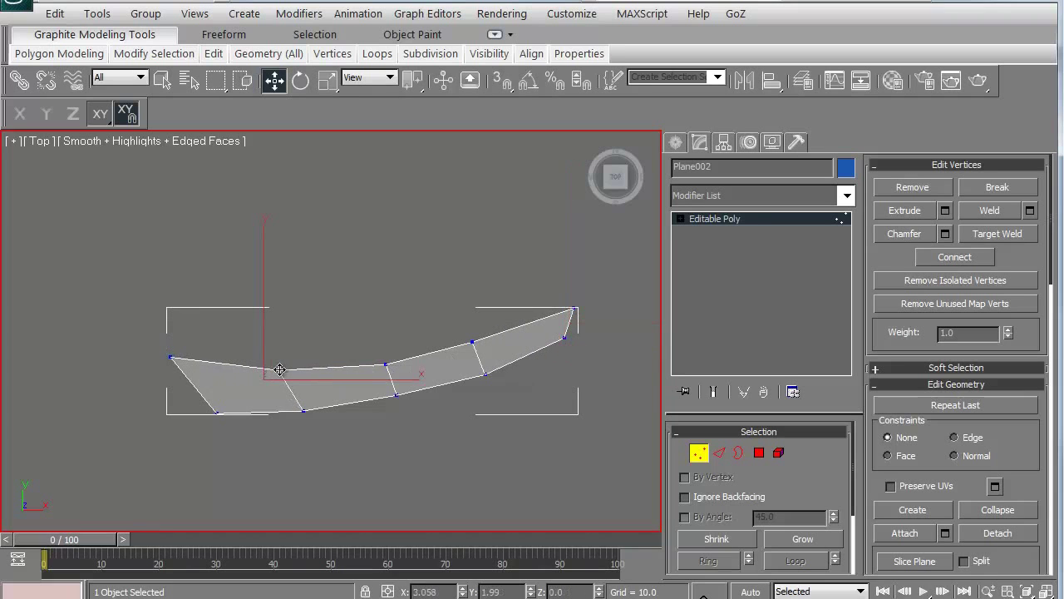
{"action": "left_click_drag", "start_coordinate": [220, 414], "coordinate": [208, 412]}
In the right view, move all the strip's vertices horizontally forward to the brow in the side drawing
{"action": "key", "text": "r"}
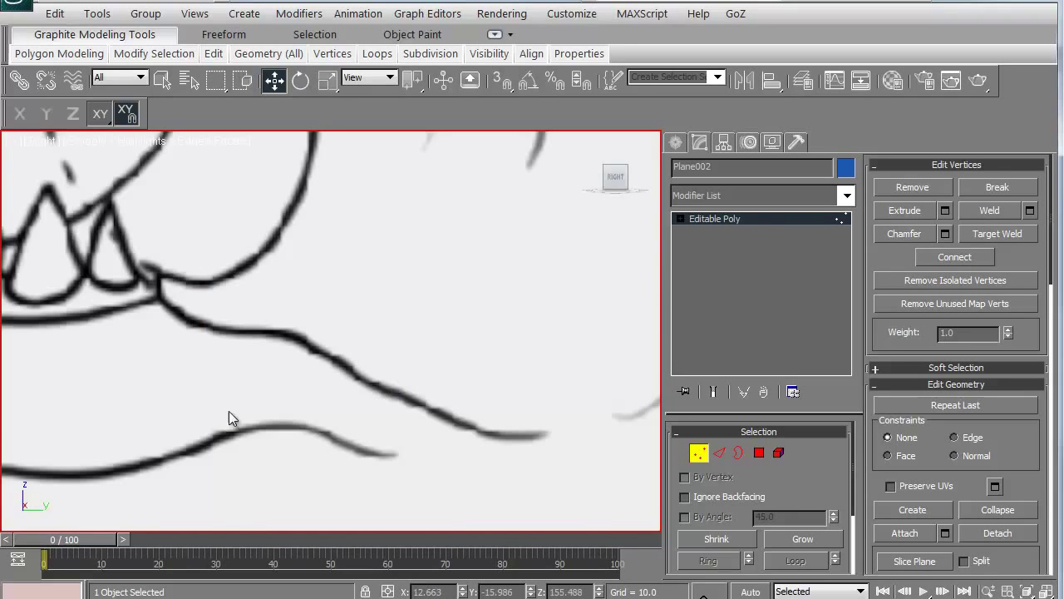
{"action": "key", "text": "z"}
{"action": "middle_click_drag", "start_coordinate": [303, 284], "coordinate": [331, 348]}
{"action": "key", "text": "ctrl+a"}
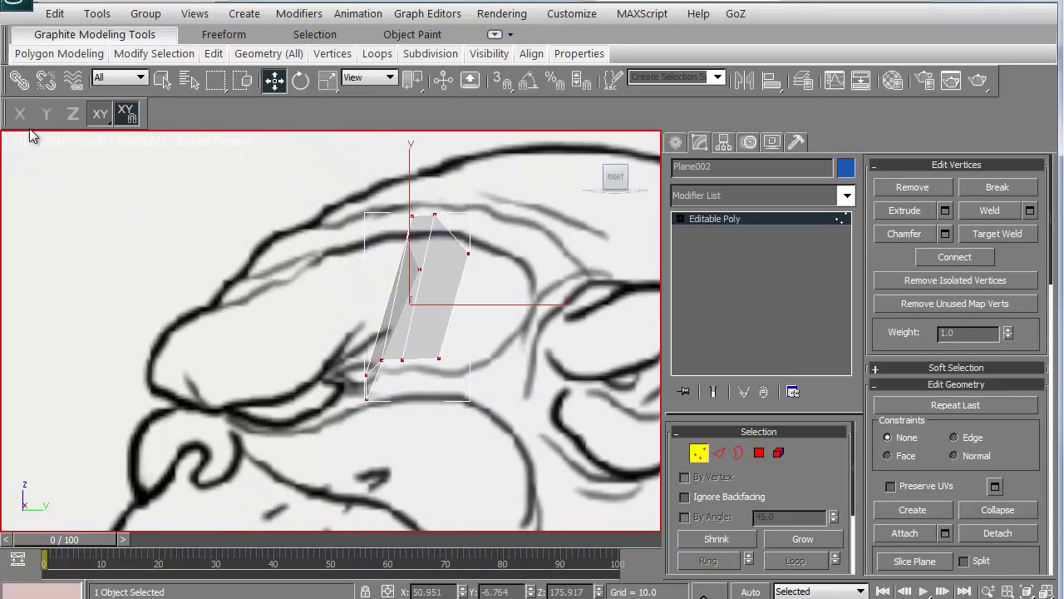
{"action": "left_click_drag", "start_coordinate": [368, 396], "coordinate": [224, 405]}
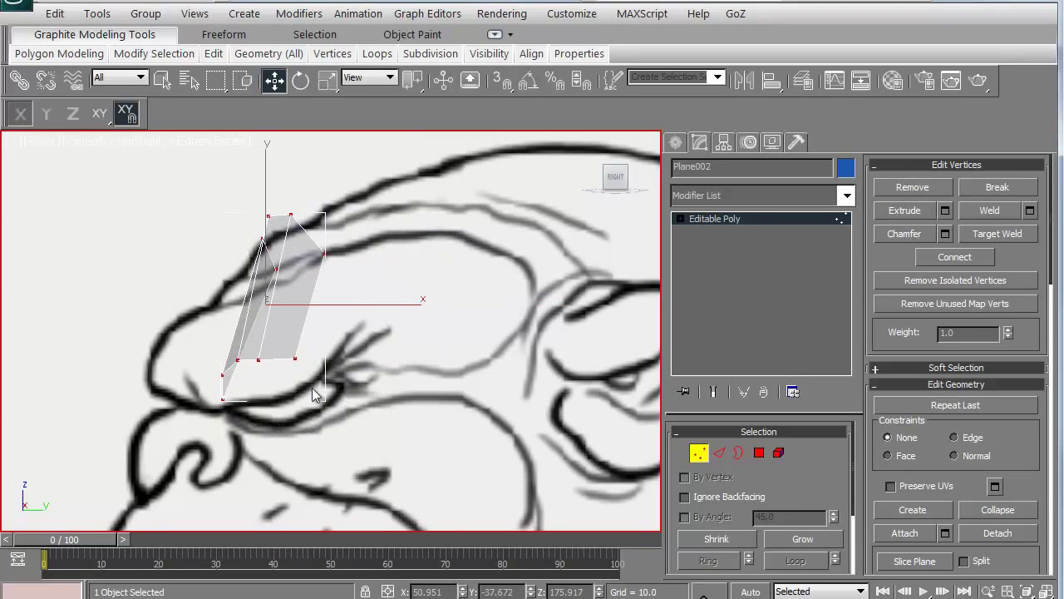
{"action": "left_click", "coordinate": [205, 330]}
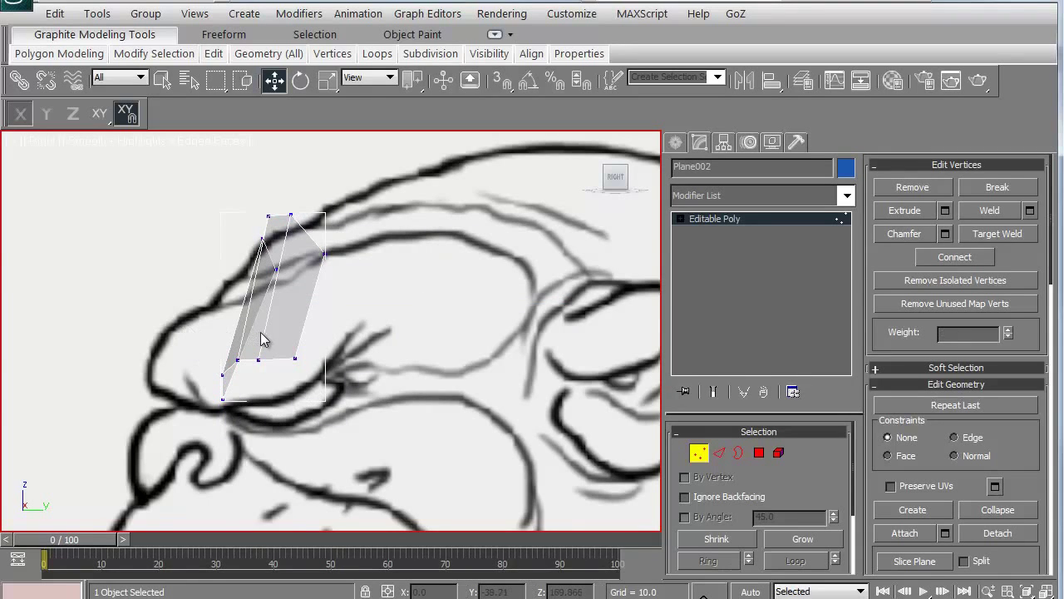
Select the ring of crosswise edges in the front view and connect them with a new lengthwise edge loop
{"action": "key", "text": "f"}
{"action": "scroll", "coordinate": [261, 328], "scroll_direction": "down", "scroll_amount": 2}
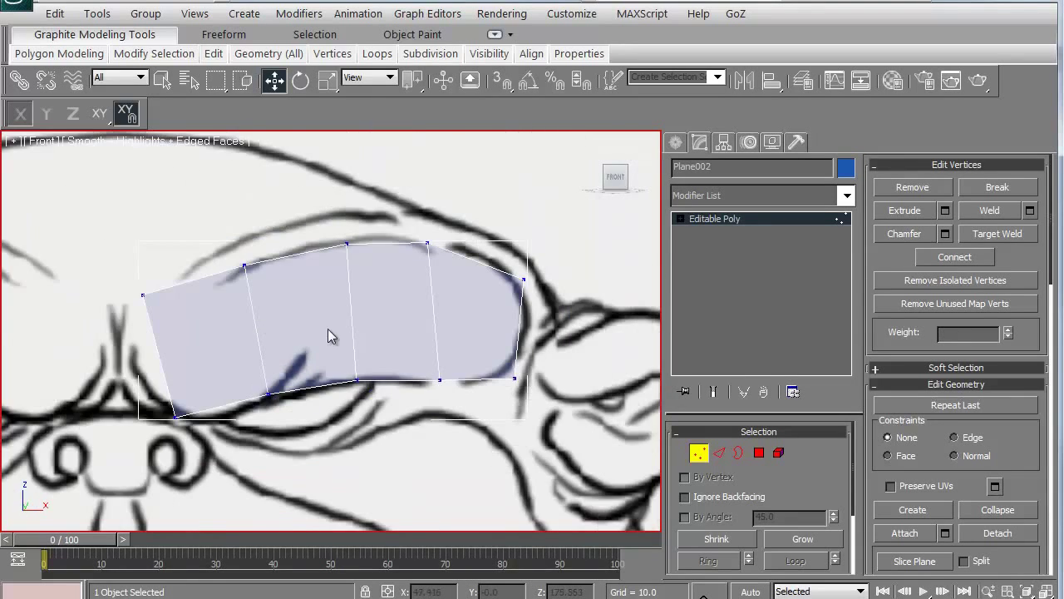
{"action": "left_click", "coordinate": [719, 453]}
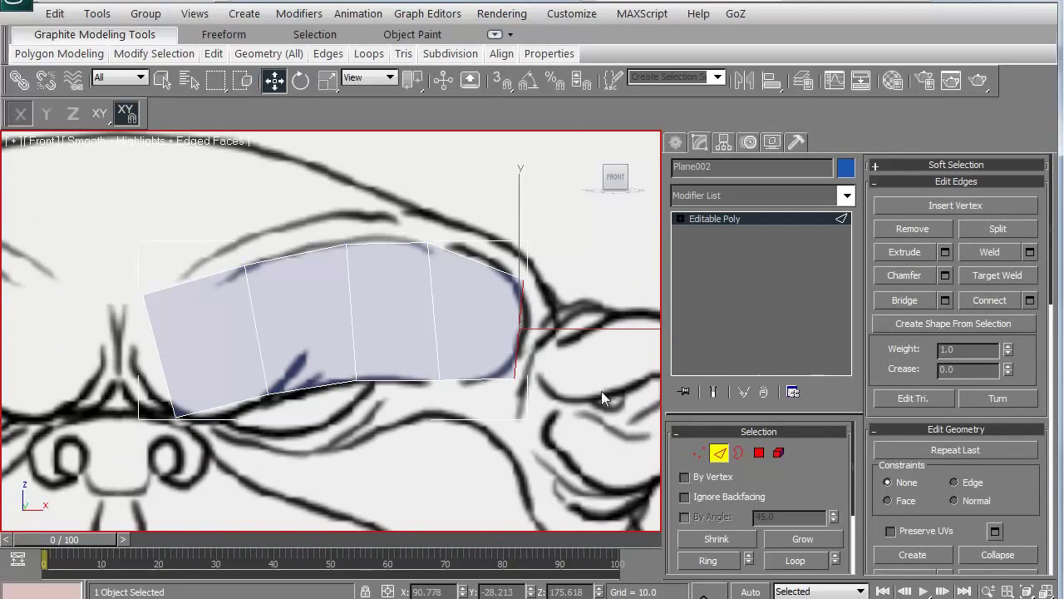
{"action": "left_click", "coordinate": [701, 561]}
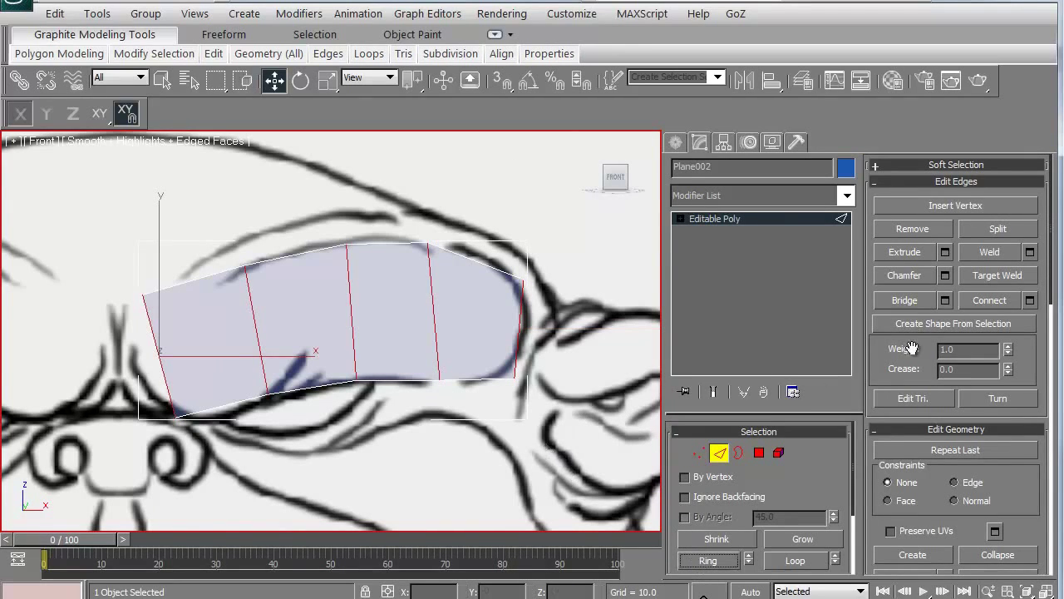
{"action": "left_click", "coordinate": [989, 301]}
In the right view, move the new middle edge loop horizontally forward to bulge toward the brow's side outline
{"action": "scroll", "coordinate": [363, 353], "scroll_direction": "down", "scroll_amount": 3}
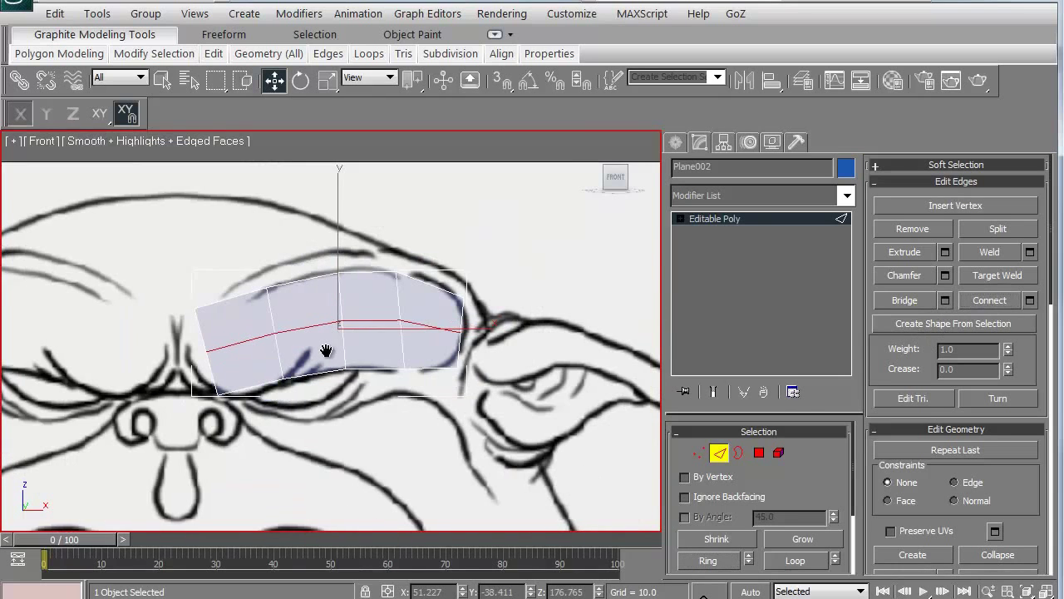
{"action": "middle_click_drag", "start_coordinate": [325, 352], "coordinate": [327, 332]}
{"action": "key", "text": "r"}
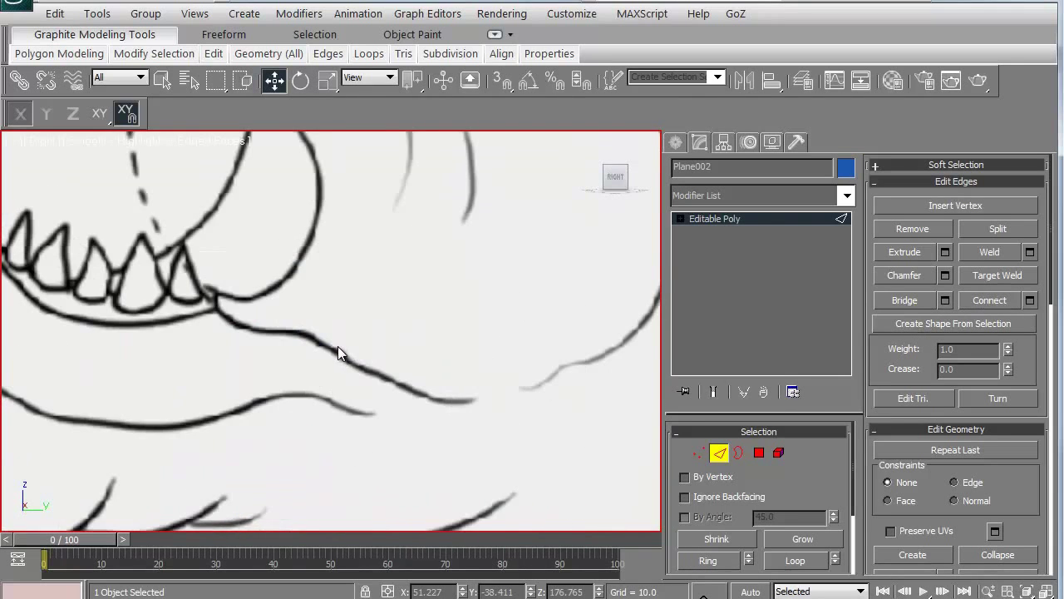
{"action": "scroll", "coordinate": [338, 346], "scroll_direction": "down", "scroll_amount": 2}
{"action": "middle_click_drag", "start_coordinate": [252, 344], "coordinate": [352, 498]}
{"action": "middle_click_drag", "start_coordinate": [297, 250], "coordinate": [281, 464]}
{"action": "scroll", "coordinate": [280, 360], "scroll_direction": "up", "scroll_amount": 3}
{"action": "middle_click_drag", "start_coordinate": [280, 360], "coordinate": [276, 409]}
{"action": "key", "text": "space"}
{"action": "left_click_drag", "start_coordinate": [260, 355], "coordinate": [220, 360]}
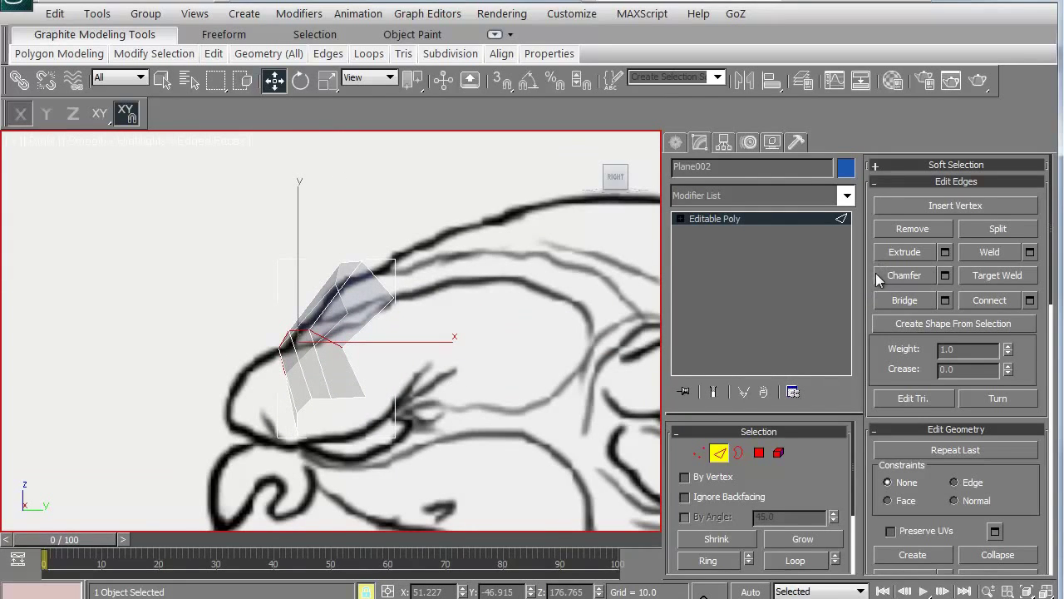
Chamfer the middle edge loop into two loops and move them further forward toward the brow outline
{"action": "left_click", "coordinate": [903, 275]}
{"action": "left_click_drag", "start_coordinate": [170, 356], "coordinate": [167, 317]}
{"action": "left_click", "coordinate": [274, 80]}
{"action": "left_click_drag", "start_coordinate": [178, 266], "coordinate": [155, 280]}
In the front view, reshape the two inner vertex columns to round the brow's inner end beside the nose bridge
{"action": "key", "text": "f"}
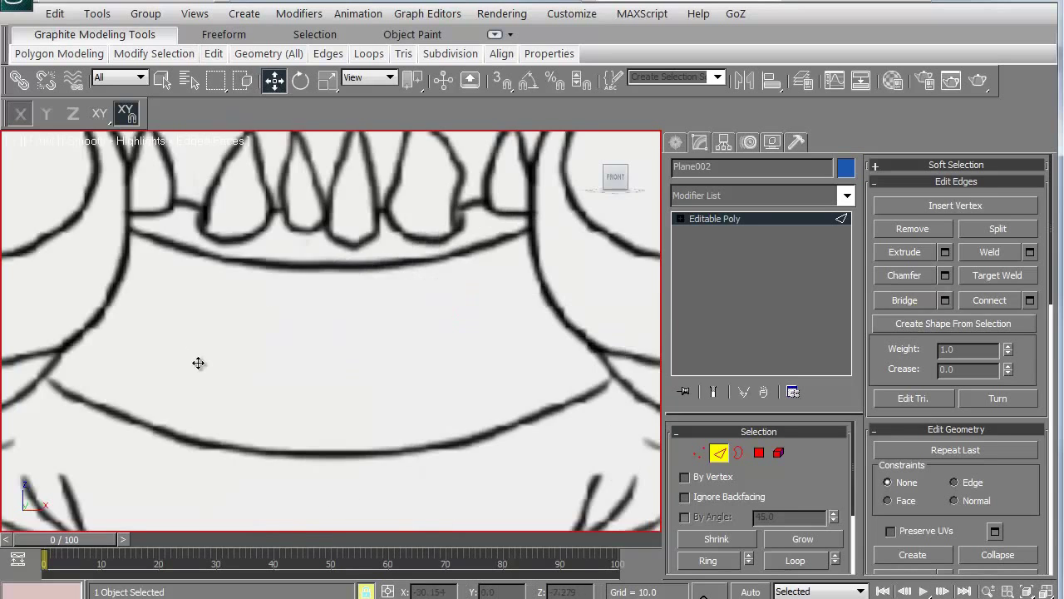
{"action": "key", "text": "z"}
{"action": "scroll", "coordinate": [269, 400], "scroll_direction": "down", "scroll_amount": 4}
{"action": "scroll", "coordinate": [291, 399], "scroll_direction": "up", "scroll_amount": 2}
{"action": "left_click", "coordinate": [698, 452]}
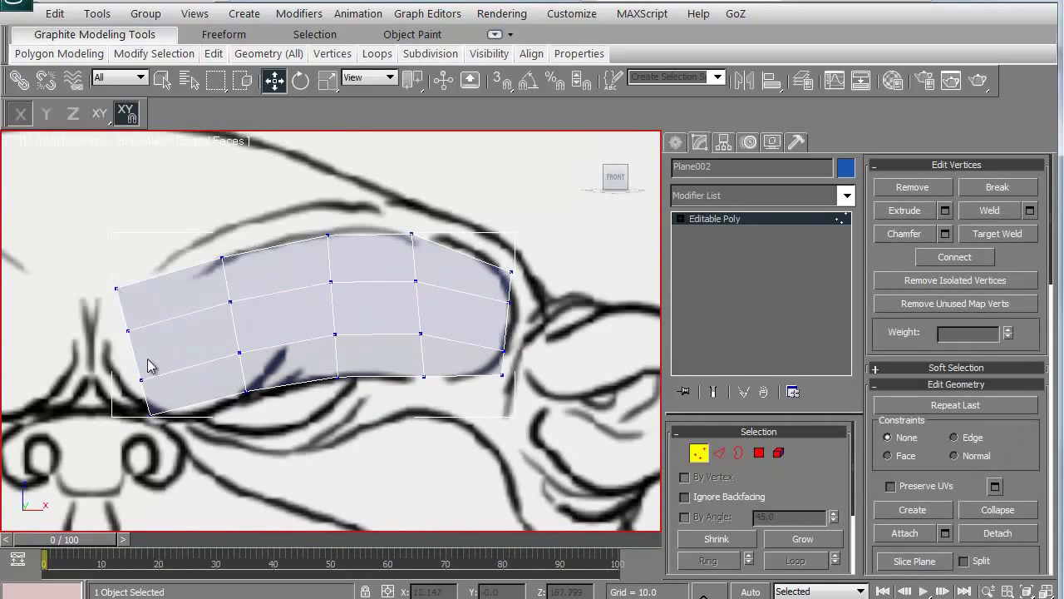
{"action": "left_click_drag", "start_coordinate": [221, 257], "coordinate": [207, 257]}
{"action": "left_click", "coordinate": [99, 114]}
{"action": "left_click_drag", "start_coordinate": [113, 287], "coordinate": [114, 347]}
{"action": "left_click_drag", "start_coordinate": [142, 380], "coordinate": [169, 415]}
{"action": "left_click_drag", "start_coordinate": [241, 354], "coordinate": [226, 357]}
{"action": "left_click_drag", "start_coordinate": [231, 303], "coordinate": [217, 307]}
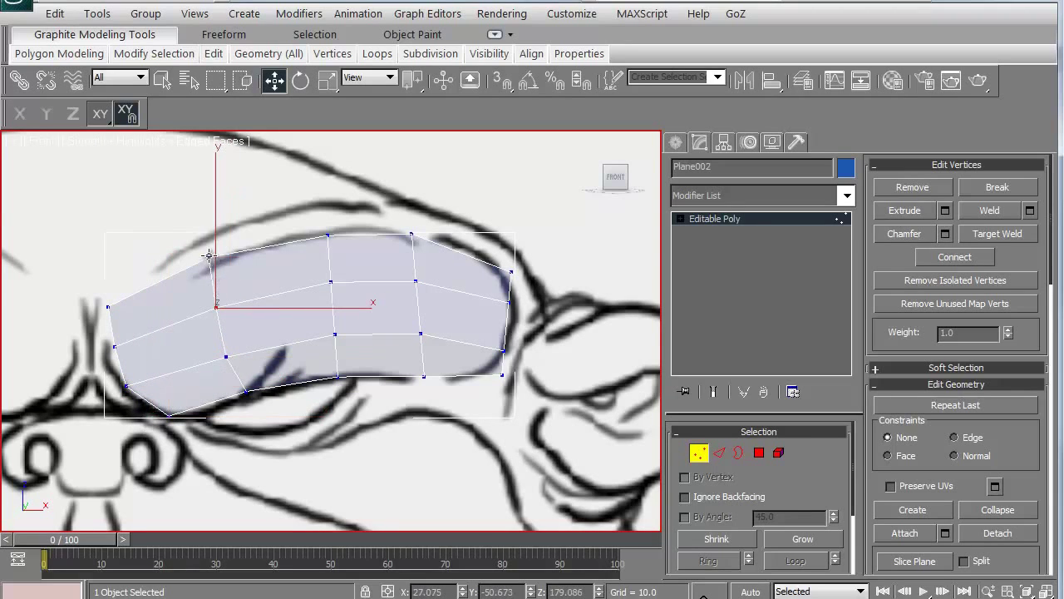
{"action": "left_click_drag", "start_coordinate": [209, 255], "coordinate": [192, 267]}
Shift the middle column's vertices inward in the front view to even out the polygon spacing along the brow
{"action": "left_click_drag", "start_coordinate": [326, 236], "coordinate": [305, 237]}
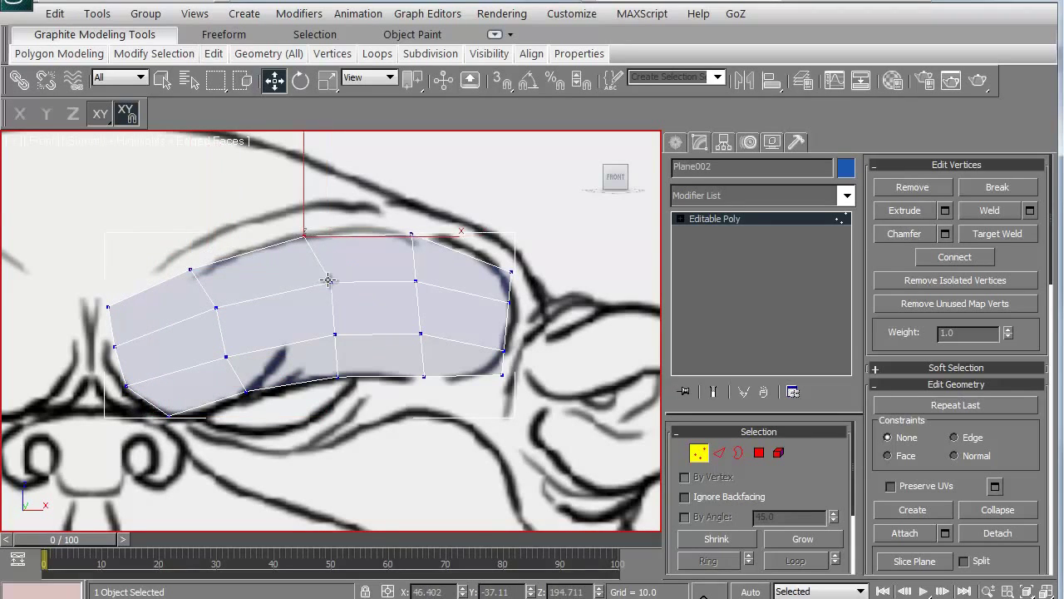
{"action": "left_click_drag", "start_coordinate": [331, 281], "coordinate": [320, 284]}
{"action": "left_click", "coordinate": [335, 334]}
{"action": "left_click_drag", "start_coordinate": [335, 333], "coordinate": [326, 335]}
{"action": "left_click", "coordinate": [338, 377]}
{"action": "left_click_drag", "start_coordinate": [338, 377], "coordinate": [328, 376]}
Move the vertices of the two outer columns inward to round the outer end and even out the mesh
{"action": "left_click", "coordinate": [422, 376]}
{"action": "left_click", "coordinate": [503, 376]}
{"action": "left_click_drag", "start_coordinate": [502, 376], "coordinate": [456, 375]}
{"action": "left_click", "coordinate": [510, 271]}
{"action": "left_click_drag", "start_coordinate": [510, 271], "coordinate": [489, 265]}
{"action": "left_click", "coordinate": [411, 234]}
{"action": "left_click_drag", "start_coordinate": [410, 234], "coordinate": [399, 235]}
{"action": "left_click", "coordinate": [416, 277]}
{"action": "left_click_drag", "start_coordinate": [416, 276], "coordinate": [405, 280]}
{"action": "left_click", "coordinate": [420, 333]}
{"action": "left_click_drag", "start_coordinate": [421, 334], "coordinate": [407, 334]}
{"action": "left_click", "coordinate": [250, 360]}
In the top view, adjust the brow vertices front to back so the rows form a smooth, rounded curve
{"action": "scroll", "coordinate": [249, 361], "scroll_direction": "down", "scroll_amount": 4}
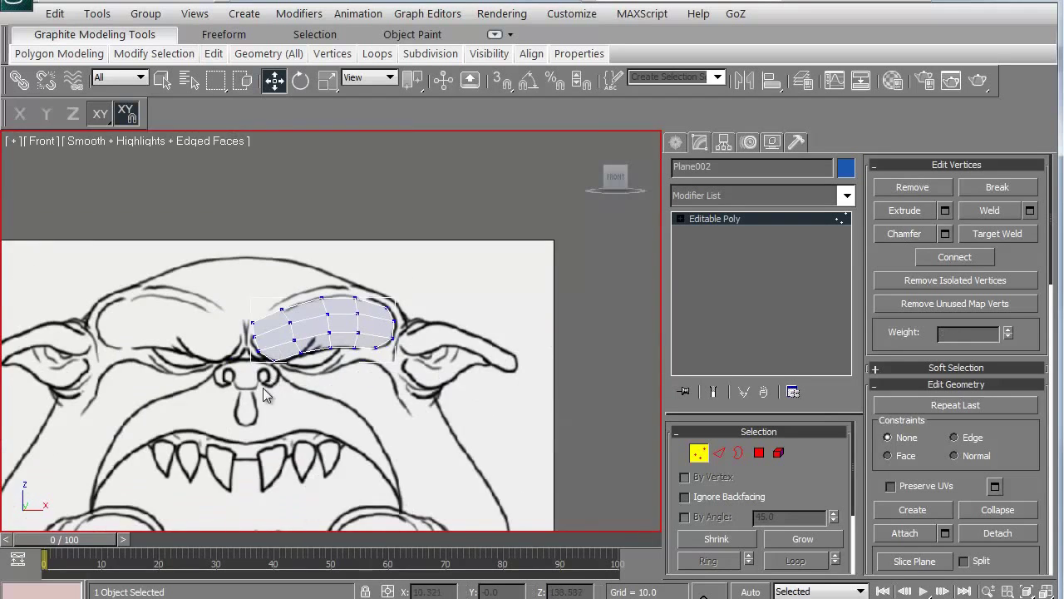
{"action": "scroll", "coordinate": [227, 349], "scroll_direction": "up", "scroll_amount": 3}
{"action": "mouse_move", "coordinate": [232, 415]}
{"action": "middle_mouse_down"}
{"action": "mouse_move", "coordinate": [226, 350]}
{"action": "mouse_move", "coordinate": [267, 440]}
{"action": "mouse_move", "coordinate": [290, 454]}
{"action": "middle_mouse_up"}
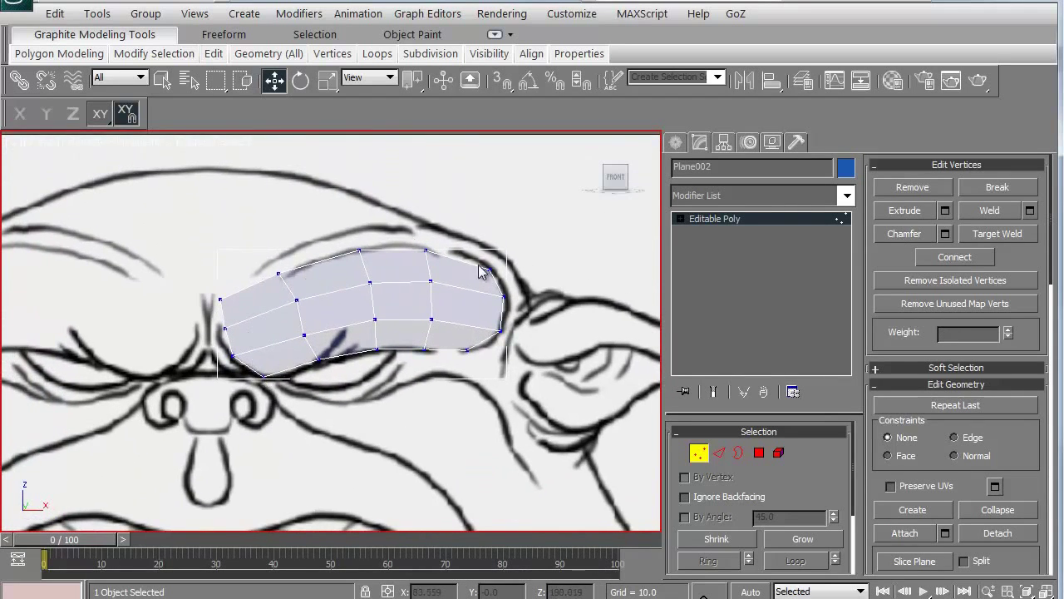
{"action": "key", "text": "t"}
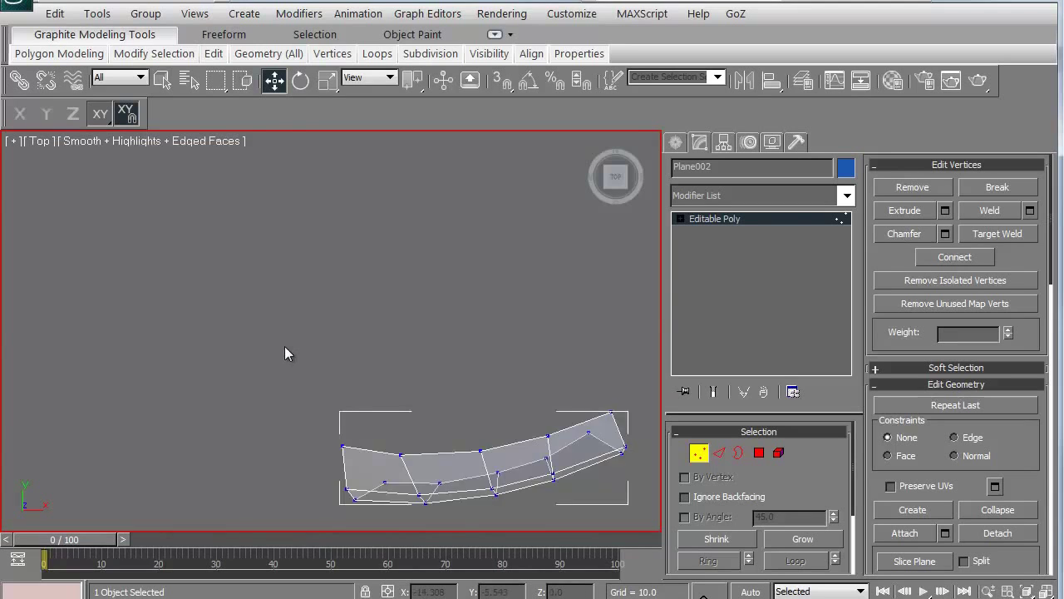
{"action": "key", "text": "z"}
{"action": "left_click_drag", "start_coordinate": [363, 246], "coordinate": [448, 388]}
{"action": "left_click_drag", "start_coordinate": [257, 283], "coordinate": [362, 415]}
{"action": "left_click_drag", "start_coordinate": [318, 386], "coordinate": [324, 434]}
{"action": "left_click_drag", "start_coordinate": [125, 285], "coordinate": [181, 438]}
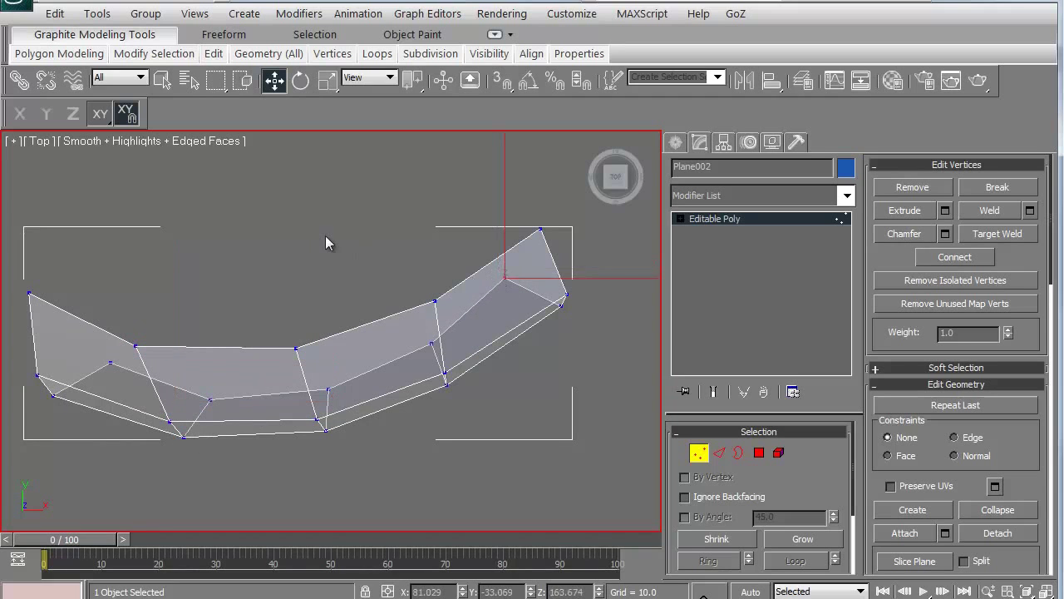
{"action": "scroll", "coordinate": [321, 249], "scroll_direction": "down", "scroll_amount": 3}
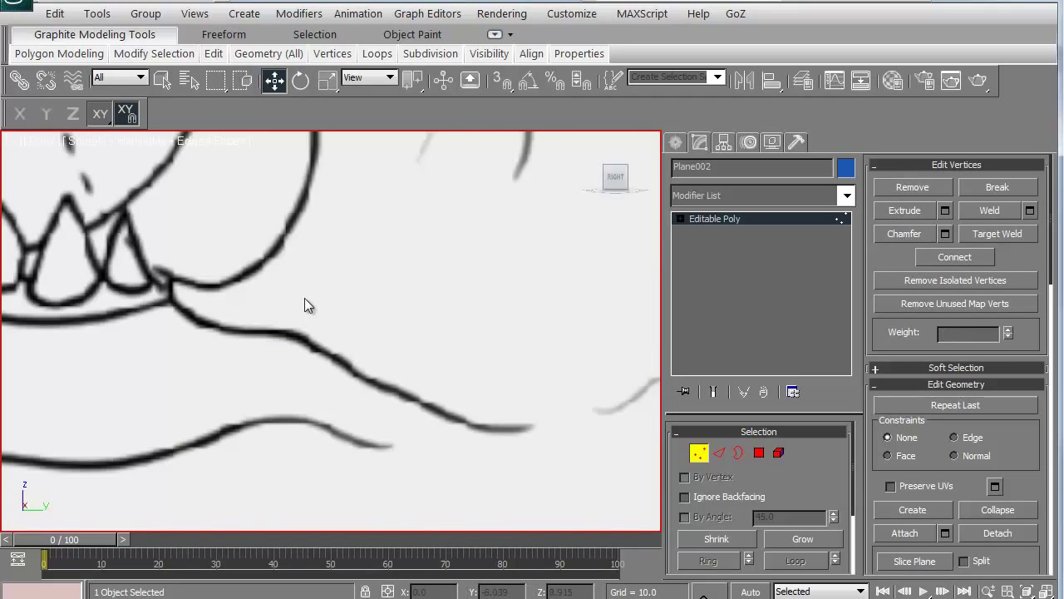
In the side view, move the lower of the brow's two inner lengthwise edge loops forward and down to match the profile drawing
{"action": "scroll", "coordinate": [305, 298], "scroll_direction": "down", "scroll_amount": 2}
{"action": "middle_click_drag", "start_coordinate": [208, 166], "coordinate": [313, 346]}
{"action": "scroll", "coordinate": [264, 350], "scroll_direction": "up", "scroll_amount": 5}
{"action": "middle_click_drag", "start_coordinate": [186, 365], "coordinate": [198, 332]}
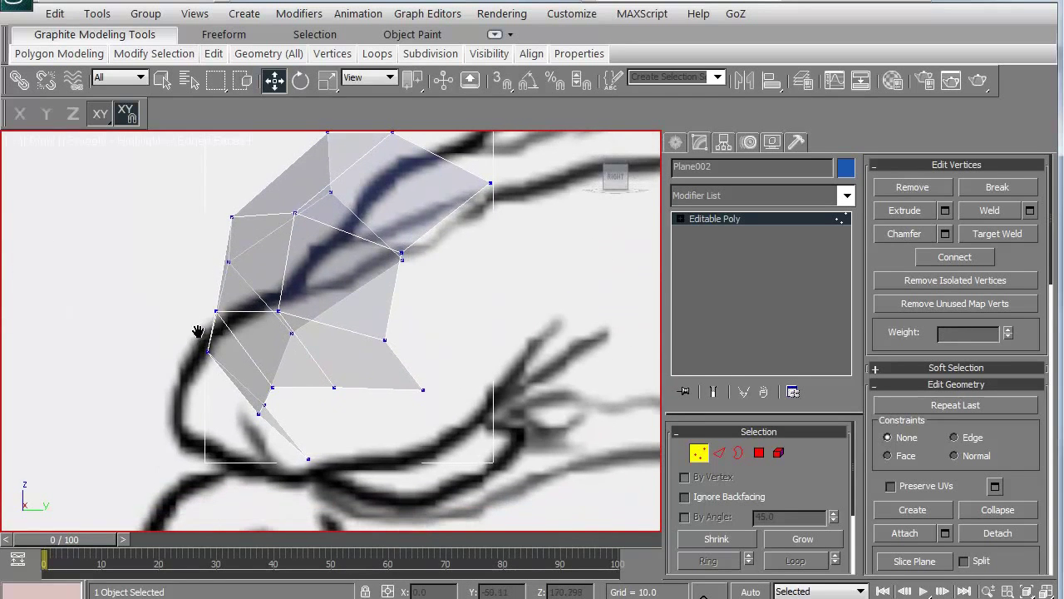
{"action": "left_click", "coordinate": [719, 453]}
{"action": "left_click", "coordinate": [360, 337]}
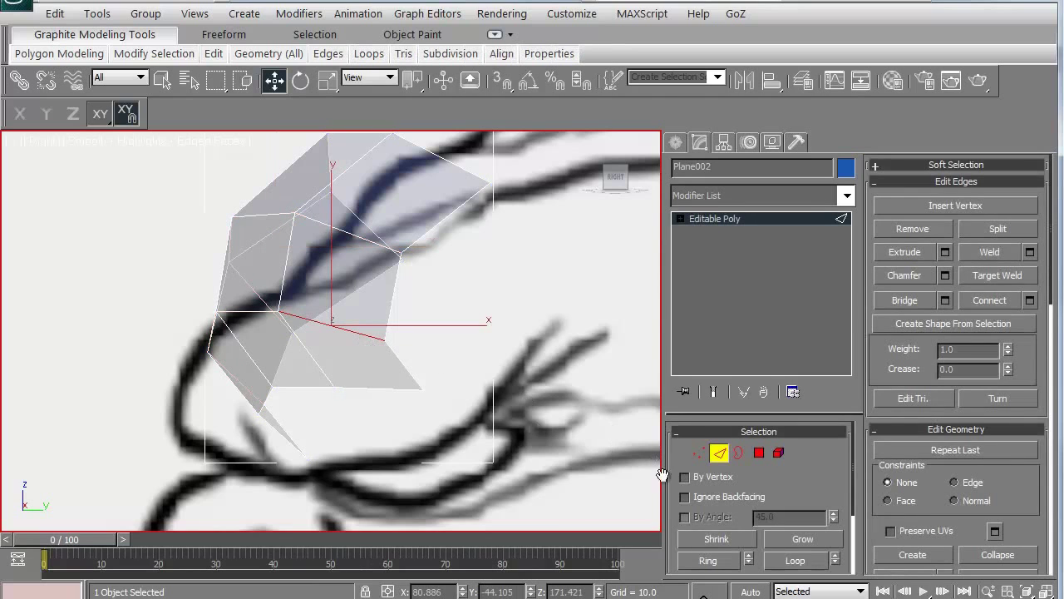
{"action": "left_click", "coordinate": [786, 560]}
{"action": "left_click_drag", "start_coordinate": [166, 337], "coordinate": [130, 361]}
Move the upper of the two inner lengthwise edge loops forward and down in the side view to round the profile
{"action": "left_click", "coordinate": [329, 222]}
{"action": "left_click", "coordinate": [783, 561]}
{"action": "key", "text": "space"}
{"action": "left_click_drag", "start_coordinate": [180, 242], "coordinate": [154, 265]}
{"action": "scroll", "coordinate": [297, 259], "scroll_direction": "down", "scroll_amount": 2}
{"action": "middle_click_drag", "start_coordinate": [272, 254], "coordinate": [221, 306]}
Move the brow's uppermost vertices backward in the side view so they follow the forehead line of the drawing
{"action": "left_click", "coordinate": [698, 452]}
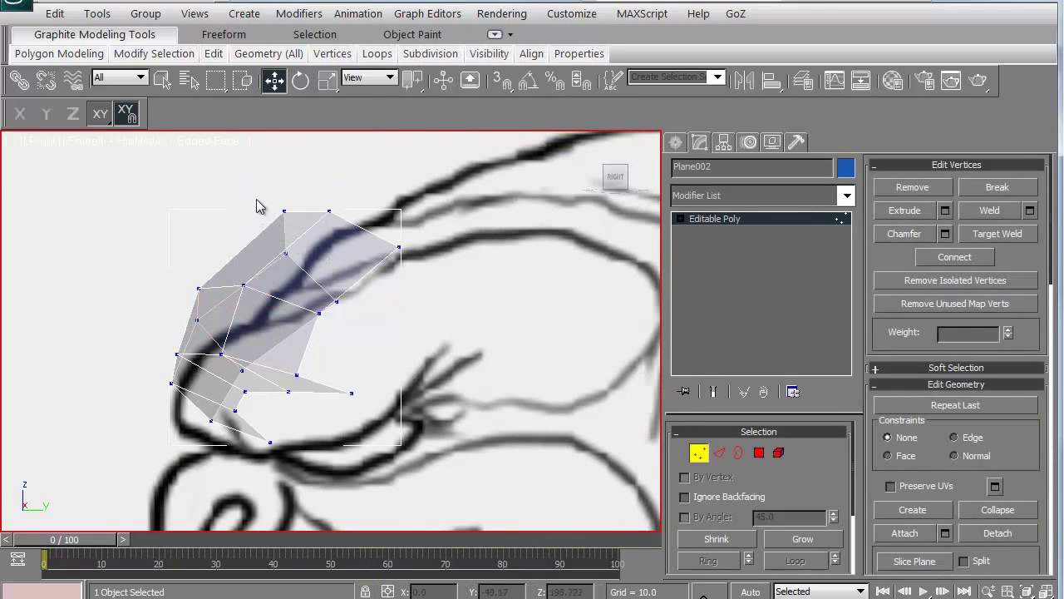
{"action": "left_click_drag", "start_coordinate": [448, 302], "coordinate": [451, 305]}
{"action": "left_click_drag", "start_coordinate": [221, 197], "coordinate": [251, 215]}
{"action": "key", "text": "space"}
{"action": "left_click", "coordinate": [133, 289]}
{"action": "scroll", "coordinate": [209, 322], "scroll_direction": "down", "scroll_amount": 3}
{"action": "scroll", "coordinate": [209, 328], "scroll_direction": "up", "scroll_amount": 5}
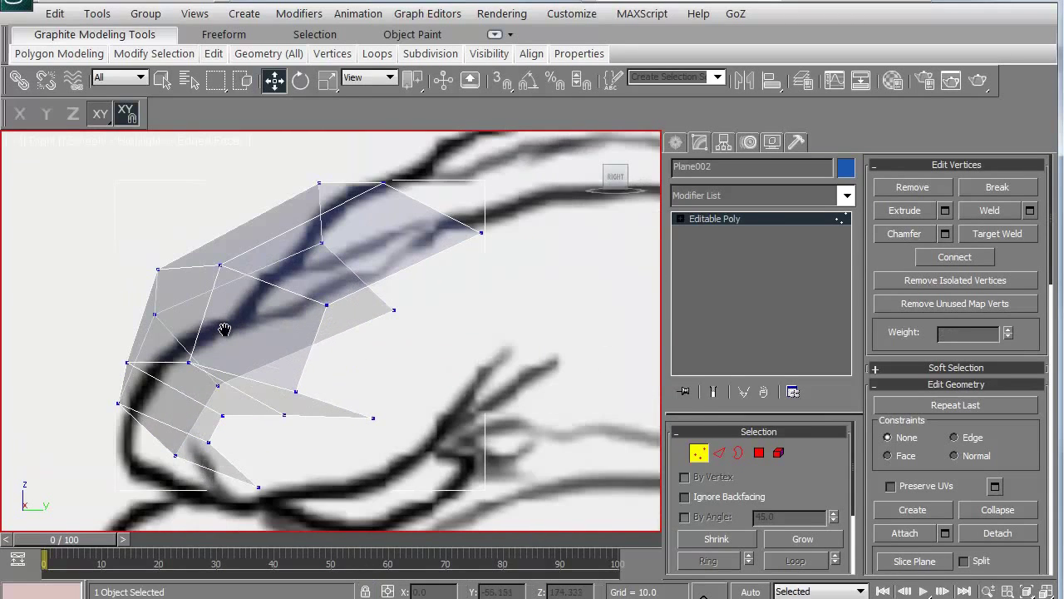
Move the second row's vertices and the outer-end vertices backward in the side view to smooth the brow profile
{"action": "scroll", "coordinate": [233, 264], "scroll_direction": "down", "scroll_amount": 1}
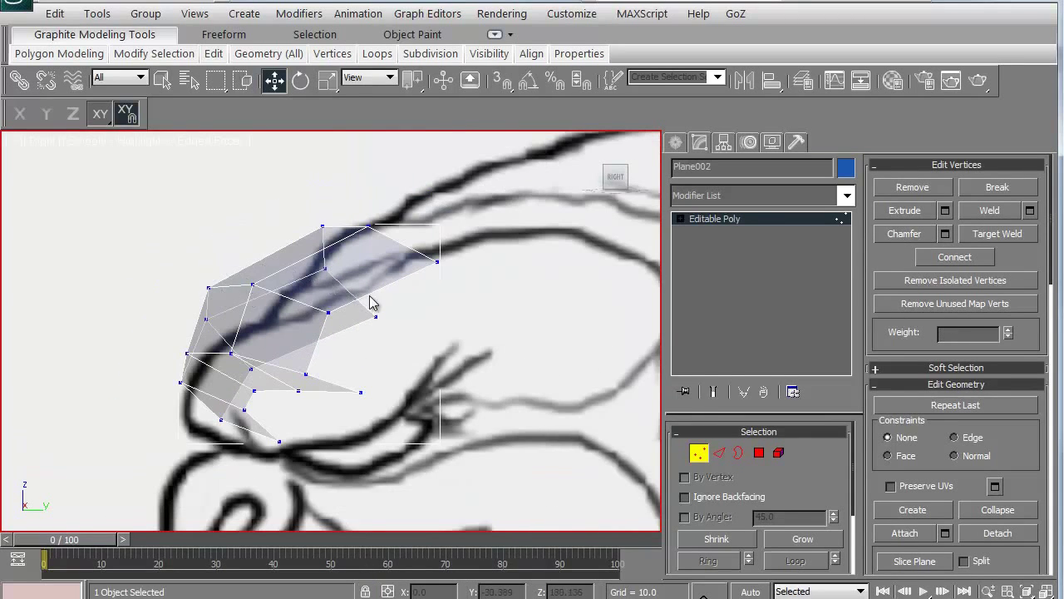
{"action": "left_click_drag", "start_coordinate": [175, 280], "coordinate": [266, 336]}
{"action": "left_click", "coordinate": [326, 310], "text": "ctrl"}
{"action": "left_click_drag", "start_coordinate": [327, 310], "coordinate": [341, 321]}
{"action": "left_click", "coordinate": [307, 374]}
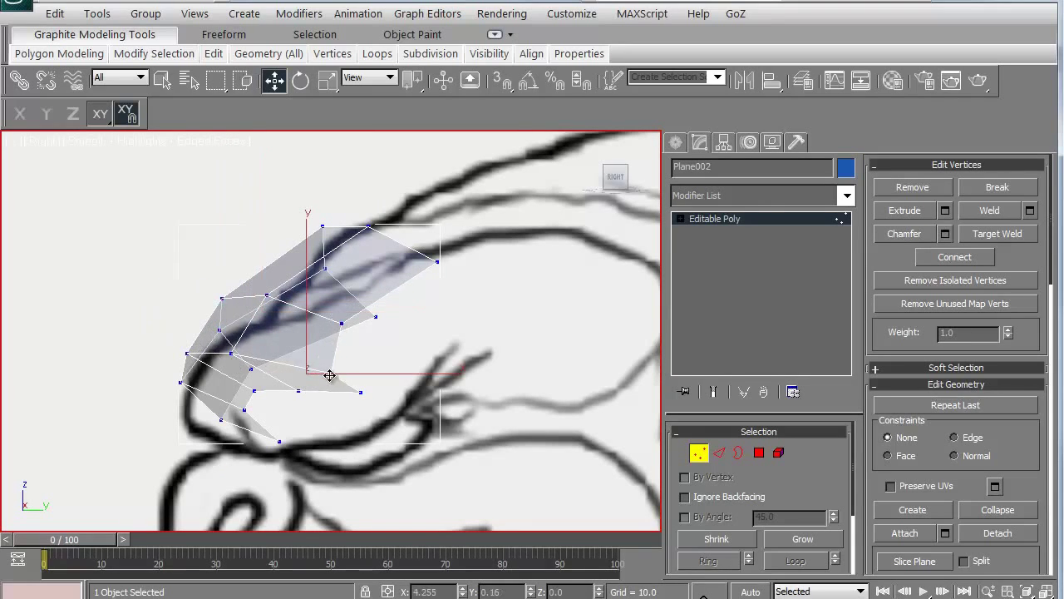
{"action": "left_click_drag", "start_coordinate": [348, 370], "coordinate": [348, 369]}
{"action": "left_click_drag", "start_coordinate": [342, 324], "coordinate": [382, 316]}
{"action": "left_click_drag", "start_coordinate": [349, 366], "coordinate": [380, 402]}
In the front view, lower the vertices of the row just above the brow's bottom edge to follow the eyelid line
{"action": "scroll", "coordinate": [236, 372], "scroll_direction": "down", "scroll_amount": 2}
{"action": "key", "text": "f"}
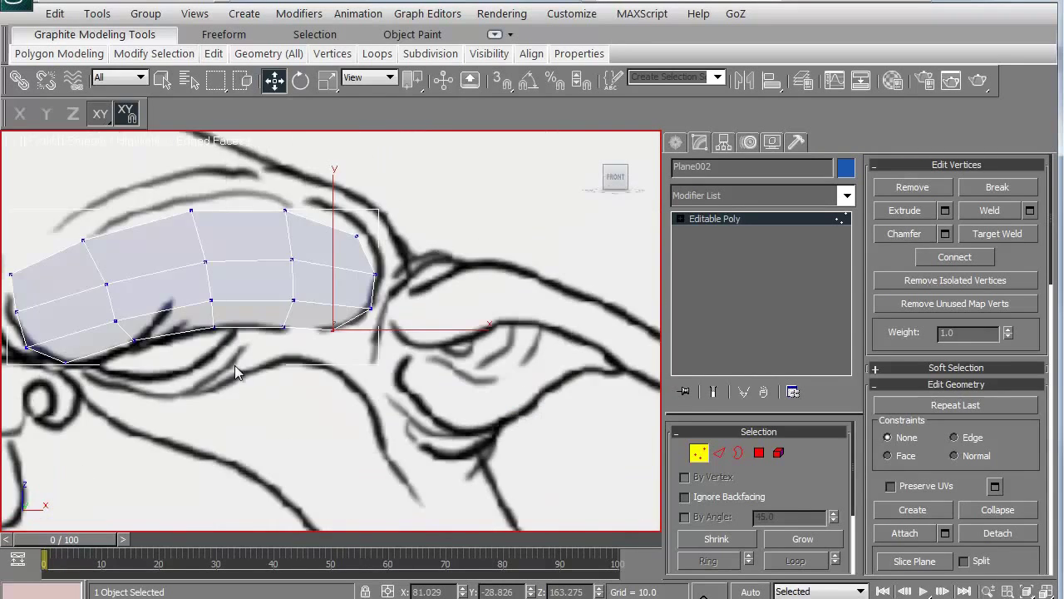
{"action": "scroll", "coordinate": [337, 345], "scroll_direction": "up", "scroll_amount": 3}
{"action": "left_click_drag", "start_coordinate": [227, 232], "coordinate": [466, 286]}
{"action": "scroll", "coordinate": [439, 278], "scroll_direction": "down", "scroll_amount": 2}
{"action": "left_click_drag", "start_coordinate": [419, 260], "coordinate": [422, 280]}
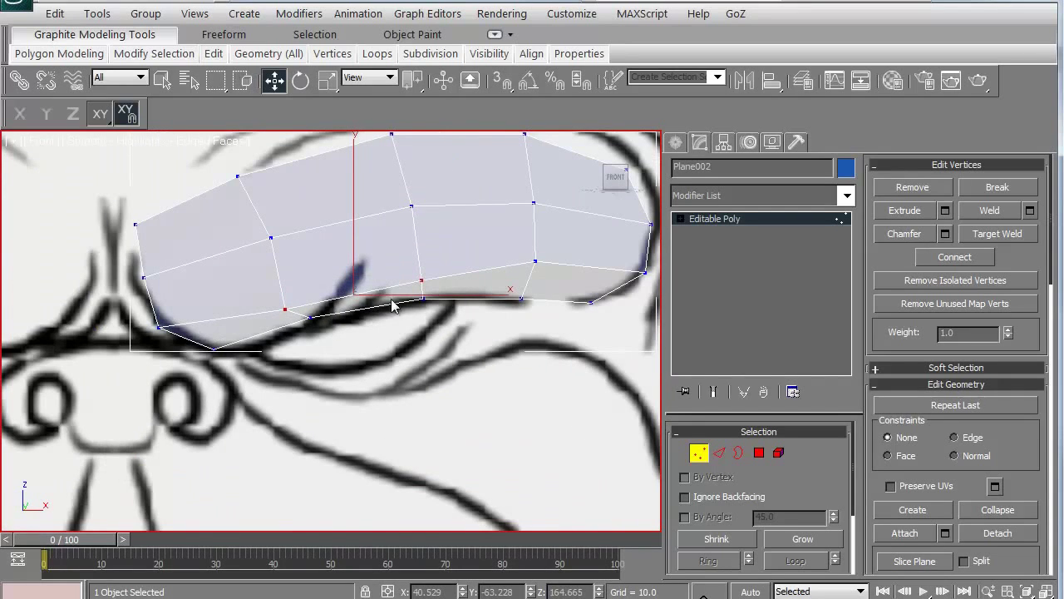
{"action": "left_click", "coordinate": [165, 330]}
{"action": "left_click_drag", "start_coordinate": [535, 260], "coordinate": [531, 274]}
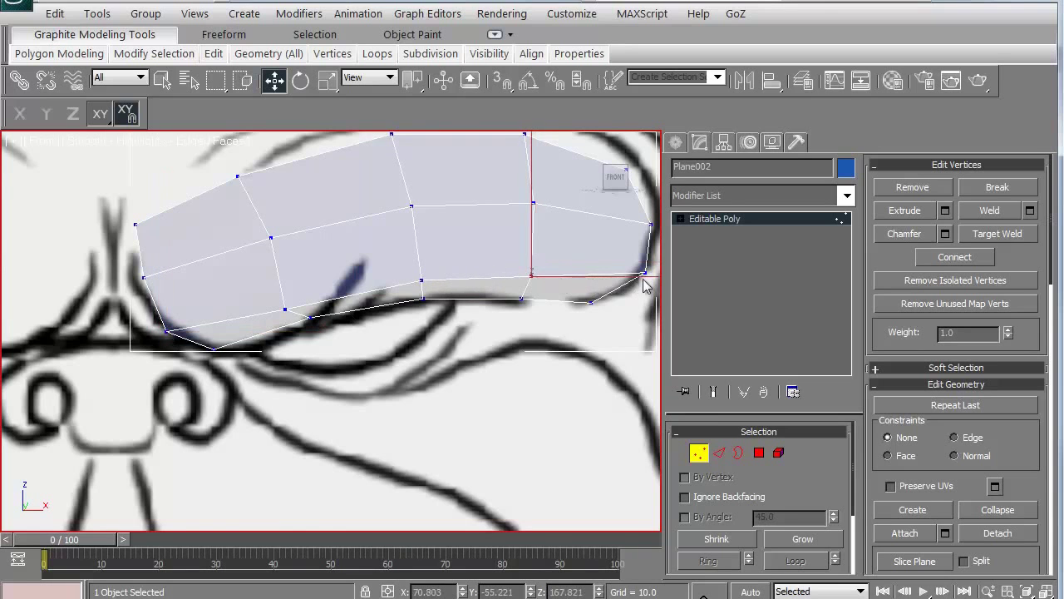
{"action": "left_click_drag", "start_coordinate": [644, 272], "coordinate": [636, 279]}
{"action": "left_click", "coordinate": [315, 345]}
Extrude the two border edges at the brow's inner end horizontally toward the centre of the face in the front view
{"action": "scroll", "coordinate": [315, 344], "scroll_direction": "down", "scroll_amount": 3}
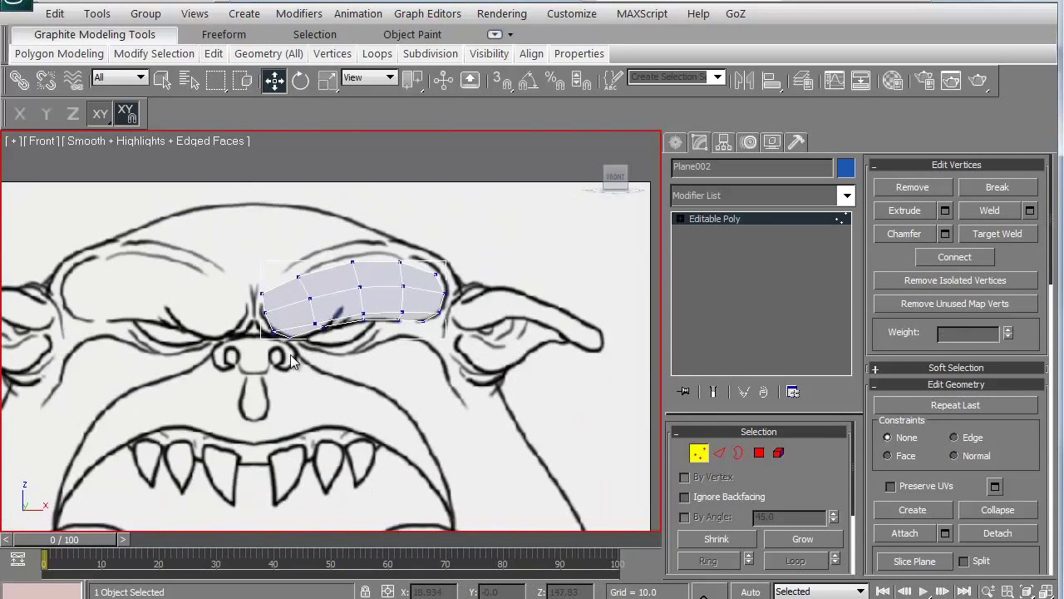
{"action": "scroll", "coordinate": [289, 354], "scroll_direction": "up", "scroll_amount": 1}
{"action": "middle_click_drag", "start_coordinate": [279, 355], "coordinate": [289, 352]}
{"action": "scroll", "coordinate": [287, 353], "scroll_direction": "up", "scroll_amount": 4}
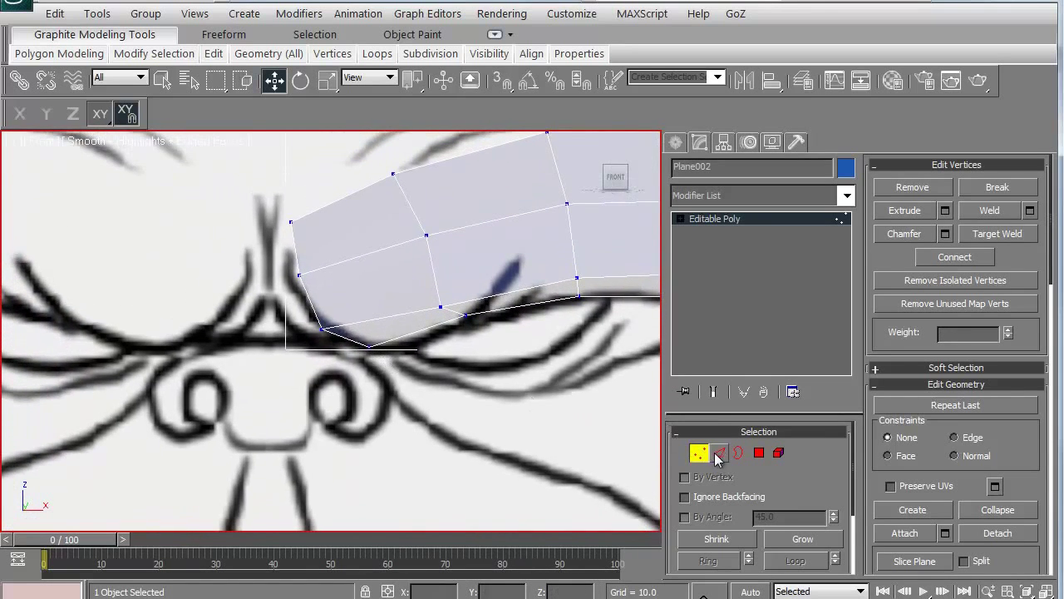
{"action": "left_click", "coordinate": [719, 454]}
{"action": "left_click", "coordinate": [298, 259]}
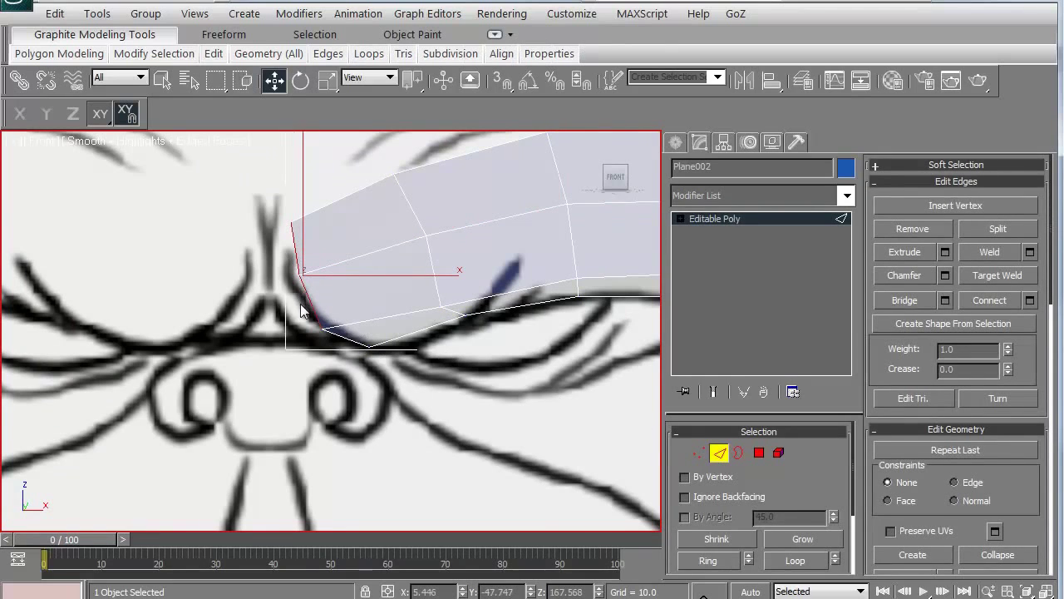
{"action": "key", "text": "space"}
{"action": "left_click", "coordinate": [21, 114]}
{"action": "left_click_drag", "start_coordinate": [185, 274], "coordinate": [130, 278], "text": "shift"}
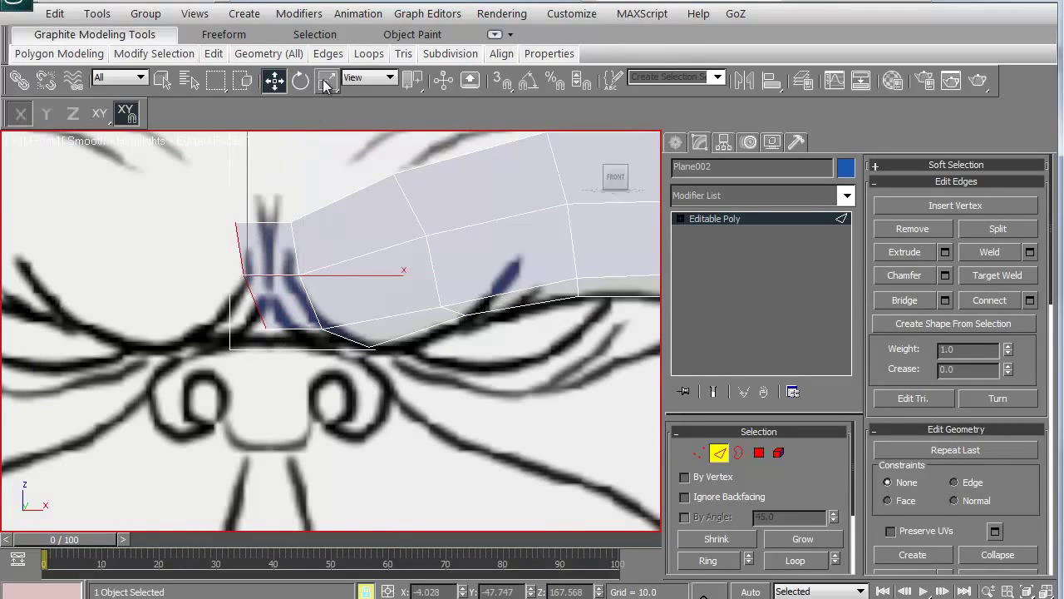
Flatten the extruded edges along X with non-uniform scale and move the straightened border to the face's centre line
{"action": "left_click_drag", "start_coordinate": [327, 80], "coordinate": [324, 133]}
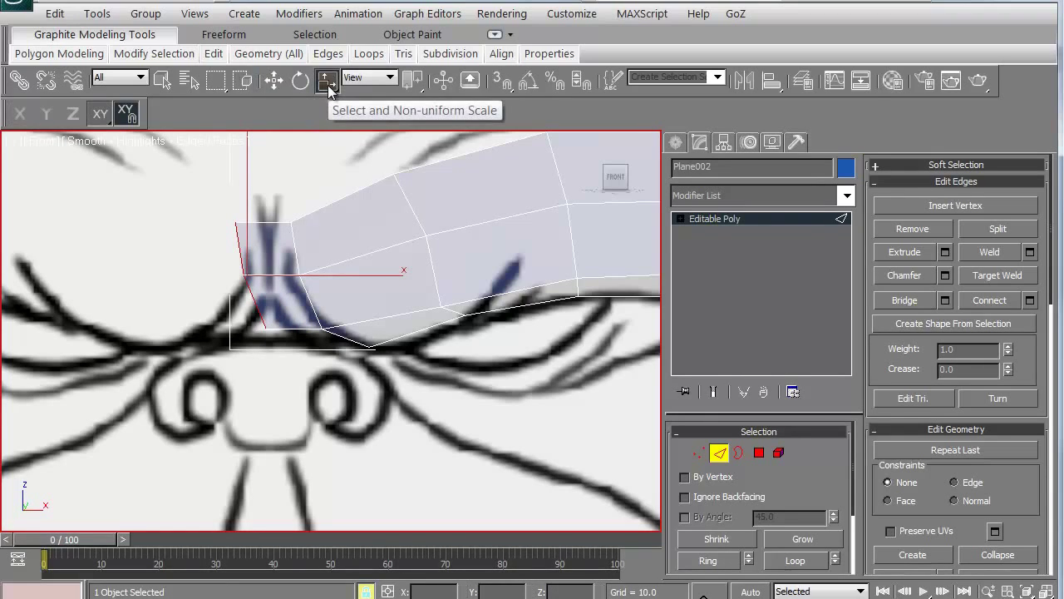
{"action": "mouse_move", "coordinate": [329, 88]}
{"action": "left_mouse_down"}
{"action": "mouse_move", "coordinate": [329, 108]}
{"action": "mouse_move", "coordinate": [328, 86]}
{"action": "left_mouse_up"}
{"action": "left_click", "coordinate": [20, 113]}
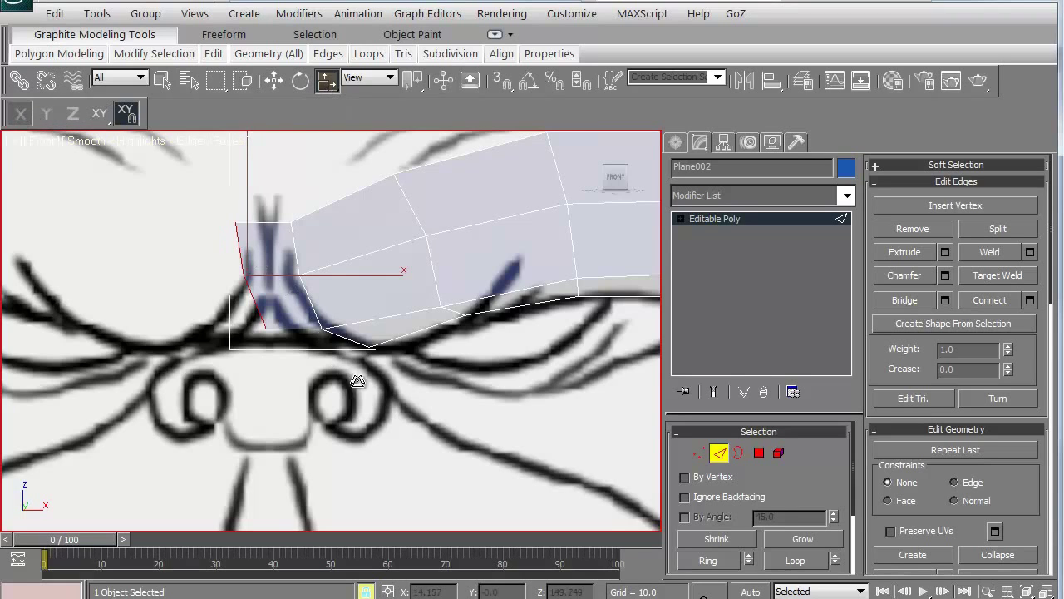
{"action": "left_click_drag", "start_coordinate": [393, 412], "coordinate": [305, 407]}
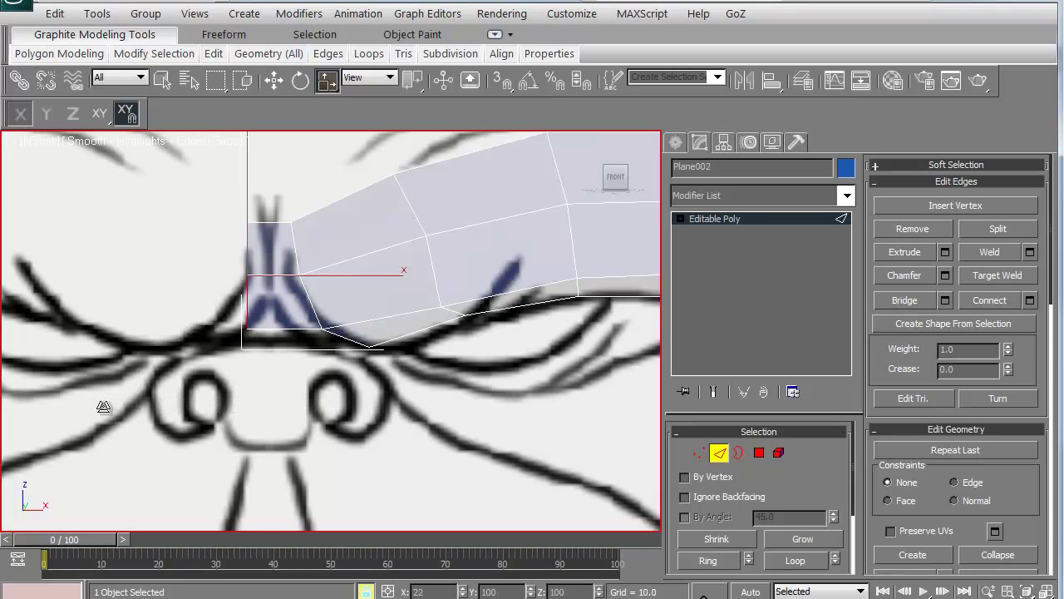
{"action": "left_click_drag", "start_coordinate": [83, 407], "coordinate": [83, 406]}
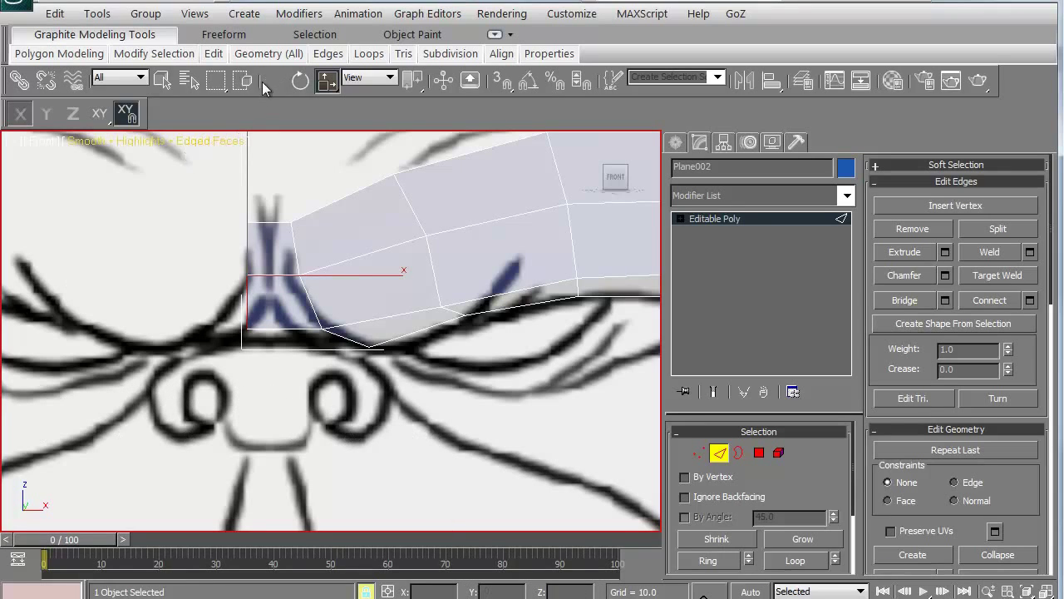
{"action": "key", "text": "w"}
{"action": "left_click_drag", "start_coordinate": [88, 204], "coordinate": [109, 216]}
Extrude the bottom edge of the new centre strip down along the nose profile in the side view, in six segments
{"action": "key", "text": "t"}
{"action": "scroll", "coordinate": [193, 334], "scroll_direction": "down", "scroll_amount": 2}
{"action": "middle_click_drag", "start_coordinate": [292, 358], "coordinate": [252, 331]}
{"action": "key", "text": "space"}
{"action": "left_click", "coordinate": [311, 363]}
{"action": "key", "text": "space"}
{"action": "key", "text": "r"}
{"action": "scroll", "coordinate": [219, 358], "scroll_direction": "down", "scroll_amount": 6}
{"action": "scroll", "coordinate": [273, 358], "scroll_direction": "up", "scroll_amount": 3}
{"action": "scroll", "coordinate": [262, 358], "scroll_direction": "up", "scroll_amount": 6}
{"action": "middle_click_drag", "start_coordinate": [274, 359], "coordinate": [248, 265]}
{"action": "left_click", "coordinate": [103, 114]}
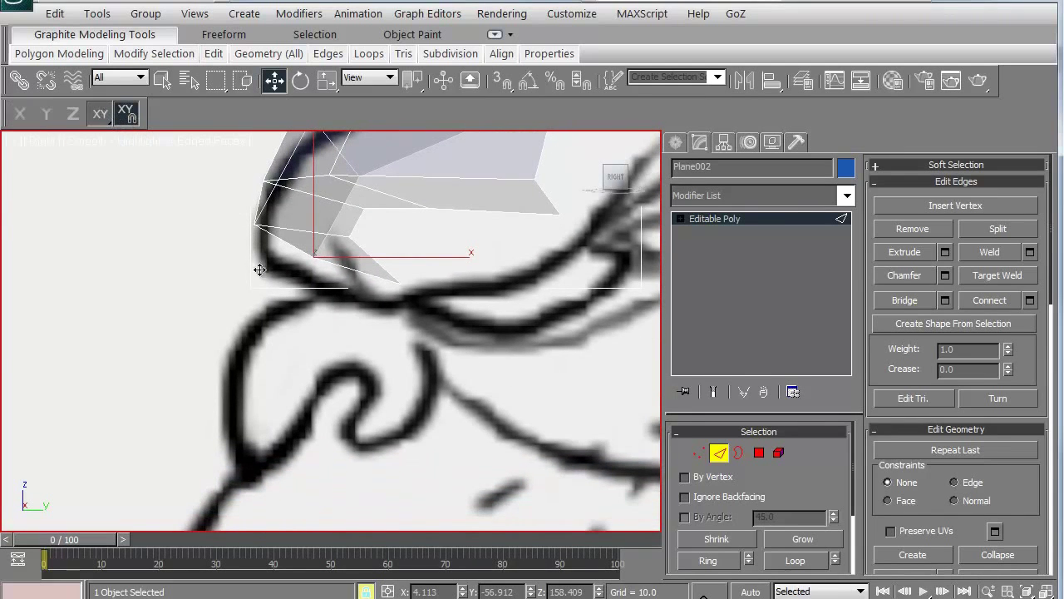
{"action": "left_click_drag", "start_coordinate": [256, 267], "coordinate": [129, 451]}
{"action": "scroll", "coordinate": [237, 351], "scroll_direction": "down", "scroll_amount": 2}
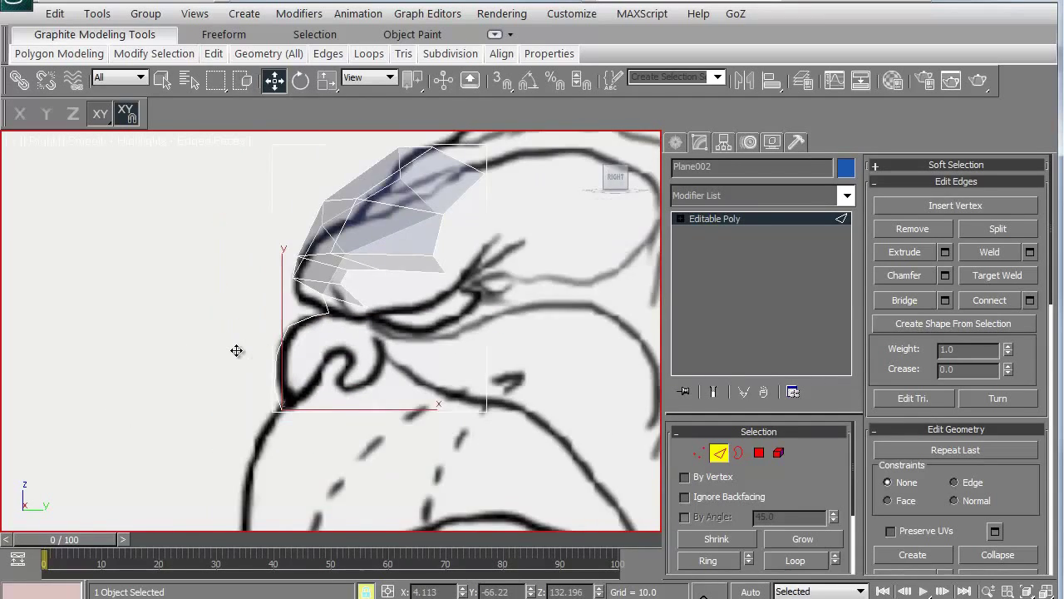
In the front view, raise the two lowest vertex rows of the nose strip along Y so it ends just below the nose tip
{"action": "key", "text": "f"}
{"action": "key", "text": "z"}
{"action": "scroll", "coordinate": [250, 359], "scroll_direction": "down", "scroll_amount": 6}
{"action": "scroll", "coordinate": [266, 327], "scroll_direction": "up", "scroll_amount": 2}
{"action": "middle_click_drag", "start_coordinate": [276, 248], "coordinate": [268, 328]}
{"action": "scroll", "coordinate": [269, 328], "scroll_direction": "up", "scroll_amount": 1}
{"action": "left_click", "coordinate": [698, 452]}
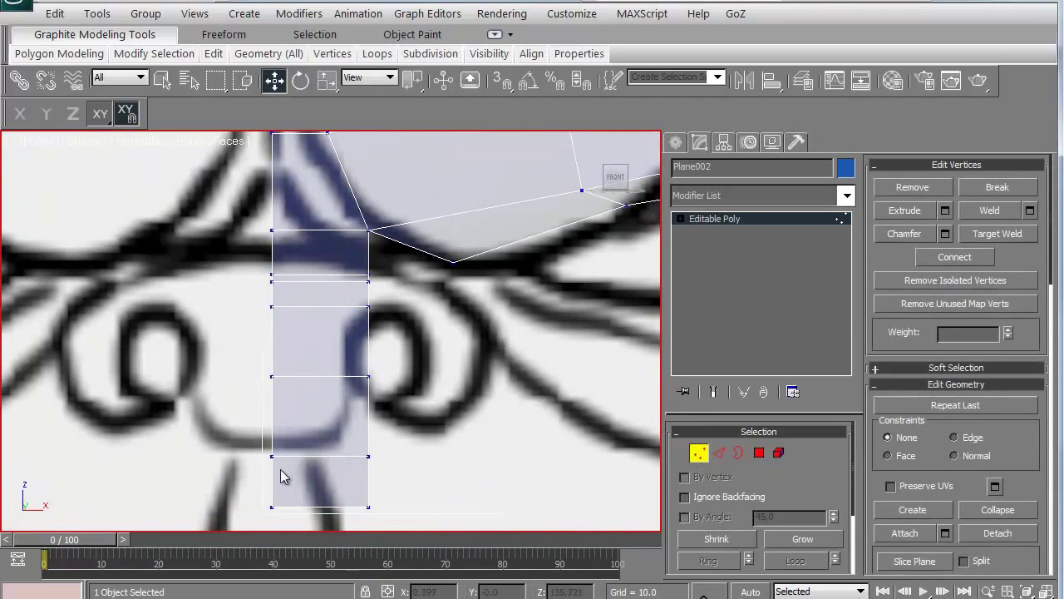
{"action": "left_click_drag", "start_coordinate": [249, 436], "coordinate": [437, 534]}
{"action": "left_click", "coordinate": [46, 114]}
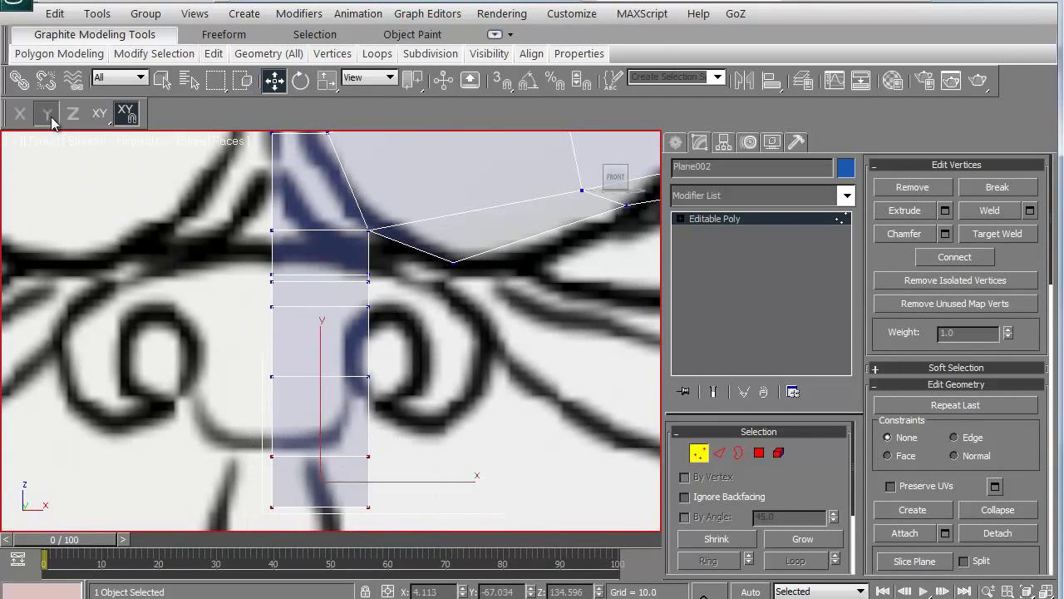
{"action": "left_click_drag", "start_coordinate": [273, 455], "coordinate": [268, 427]}
{"action": "left_click_drag", "start_coordinate": [270, 477], "coordinate": [270, 468]}
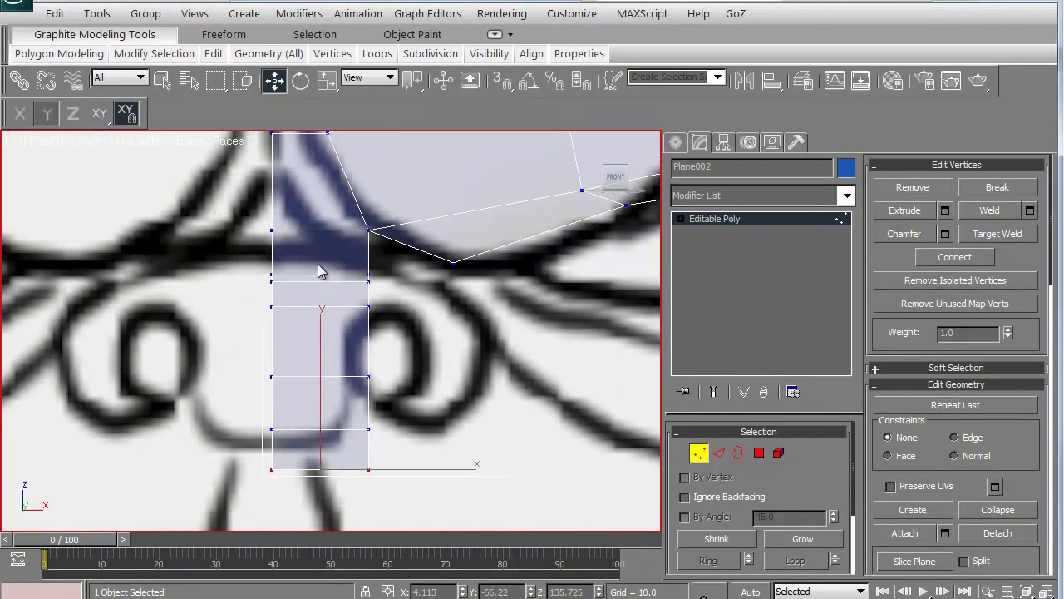
Move the nose strip's outer column of vertices inward and back in the top view to angle the side of the nose
{"action": "left_click_drag", "start_coordinate": [321, 257], "coordinate": [388, 483]}
{"action": "key", "text": "t"}
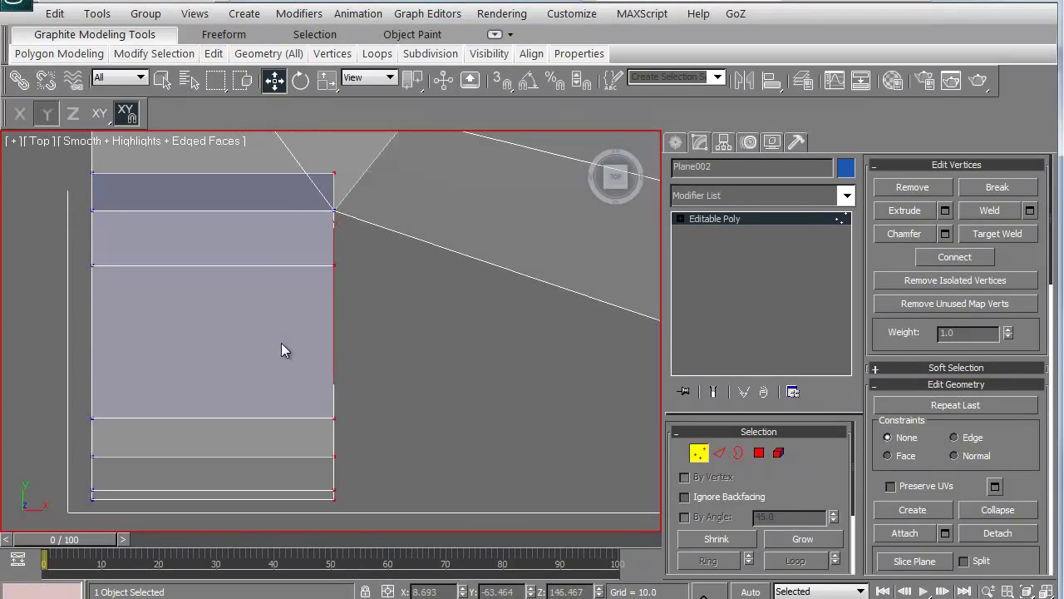
{"action": "scroll", "coordinate": [275, 341], "scroll_direction": "down", "scroll_amount": 4}
{"action": "scroll", "coordinate": [275, 340], "scroll_direction": "up", "scroll_amount": 4}
{"action": "middle_click_drag", "start_coordinate": [257, 321], "coordinate": [297, 338]}
{"action": "key", "text": "space"}
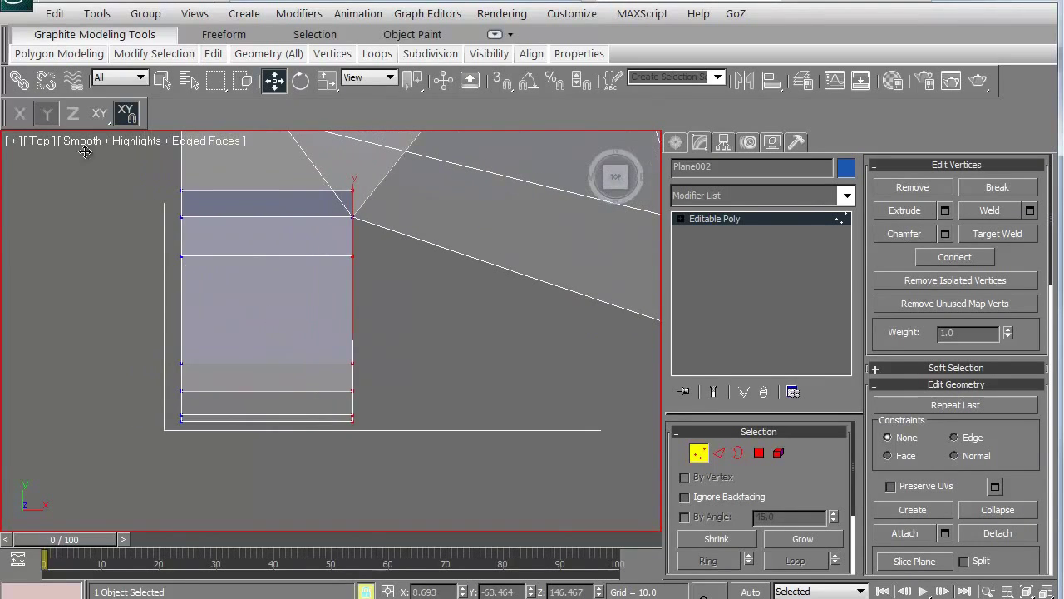
{"action": "left_click", "coordinate": [99, 113]}
{"action": "left_click_drag", "start_coordinate": [247, 307], "coordinate": [223, 268]}
{"action": "key", "text": "space"}
{"action": "left_click", "coordinate": [165, 281]}
Select the ring of crosswise edges on the nose strip and connect them with a new lengthwise edge loop
{"action": "scroll", "coordinate": [165, 281], "scroll_direction": "down", "scroll_amount": 3}
{"action": "middle_click_drag", "start_coordinate": [185, 270], "coordinate": [368, 304]}
{"action": "key", "text": "f"}
{"action": "key", "text": "z"}
{"action": "scroll", "coordinate": [209, 316], "scroll_direction": "down", "scroll_amount": 5}
{"action": "scroll", "coordinate": [247, 301], "scroll_direction": "up", "scroll_amount": 8}
{"action": "scroll", "coordinate": [367, 305], "scroll_direction": "down", "scroll_amount": 3}
{"action": "left_click", "coordinate": [720, 453]}
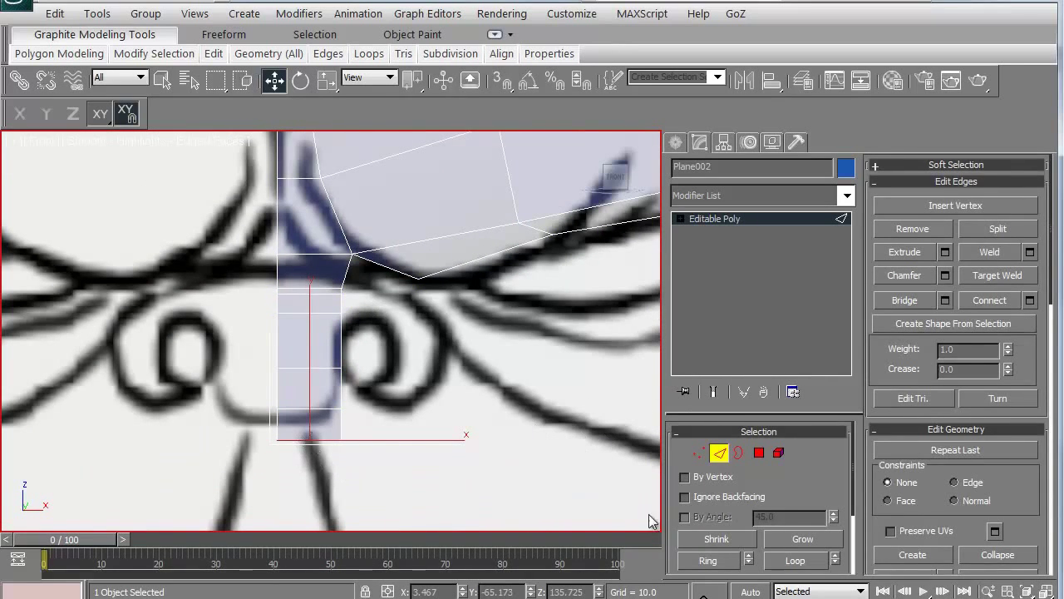
{"action": "left_click", "coordinate": [708, 560]}
{"action": "scroll", "coordinate": [473, 404], "scroll_direction": "down", "scroll_amount": 2}
{"action": "middle_click_drag", "start_coordinate": [473, 404], "coordinate": [474, 425]}
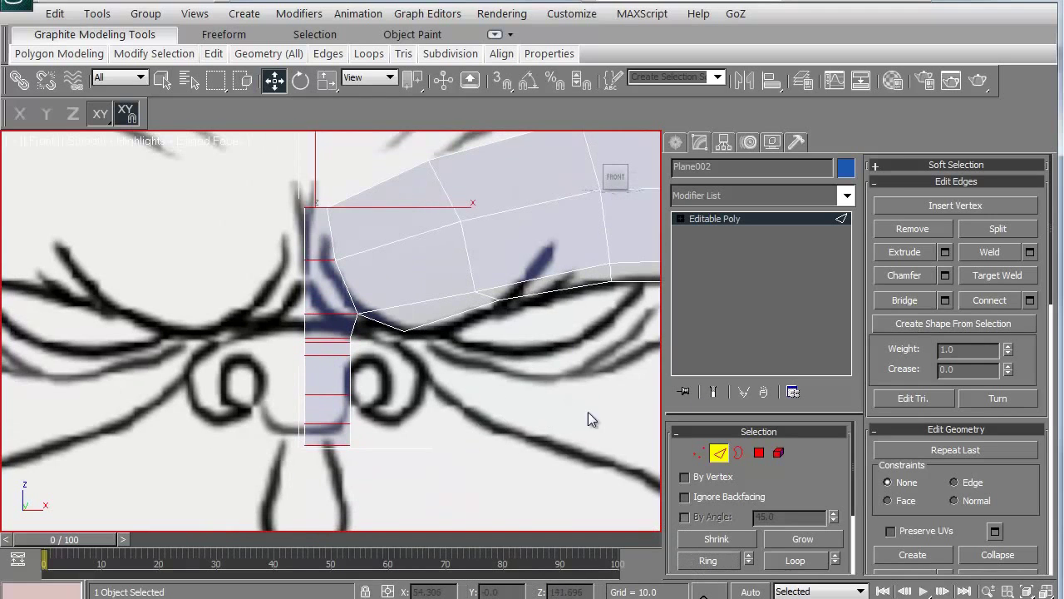
{"action": "left_click", "coordinate": [979, 299]}
In the top view, move the lower vertices of the nose strip's middle column forward to round the front of the nose
{"action": "scroll", "coordinate": [273, 334], "scroll_direction": "up", "scroll_amount": 3}
{"action": "middle_click_drag", "start_coordinate": [273, 334], "coordinate": [258, 225]}
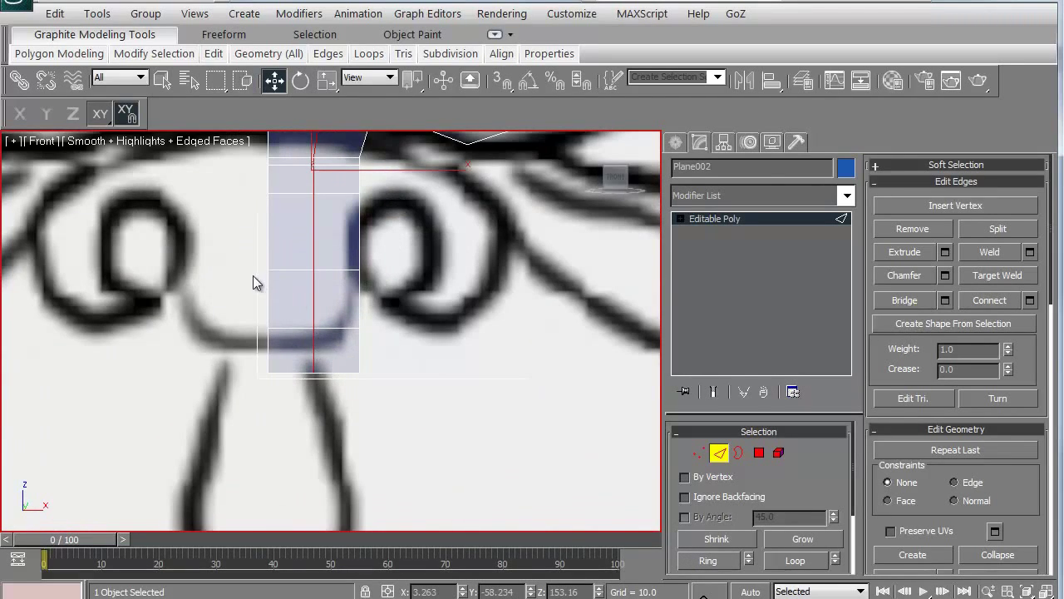
{"action": "key", "text": "t"}
{"action": "scroll", "coordinate": [254, 298], "scroll_direction": "down", "scroll_amount": 3}
{"action": "middle_click_drag", "start_coordinate": [271, 358], "coordinate": [288, 294]}
{"action": "scroll", "coordinate": [288, 295], "scroll_direction": "up", "scroll_amount": 6}
{"action": "scroll", "coordinate": [333, 328], "scroll_direction": "up", "scroll_amount": 2}
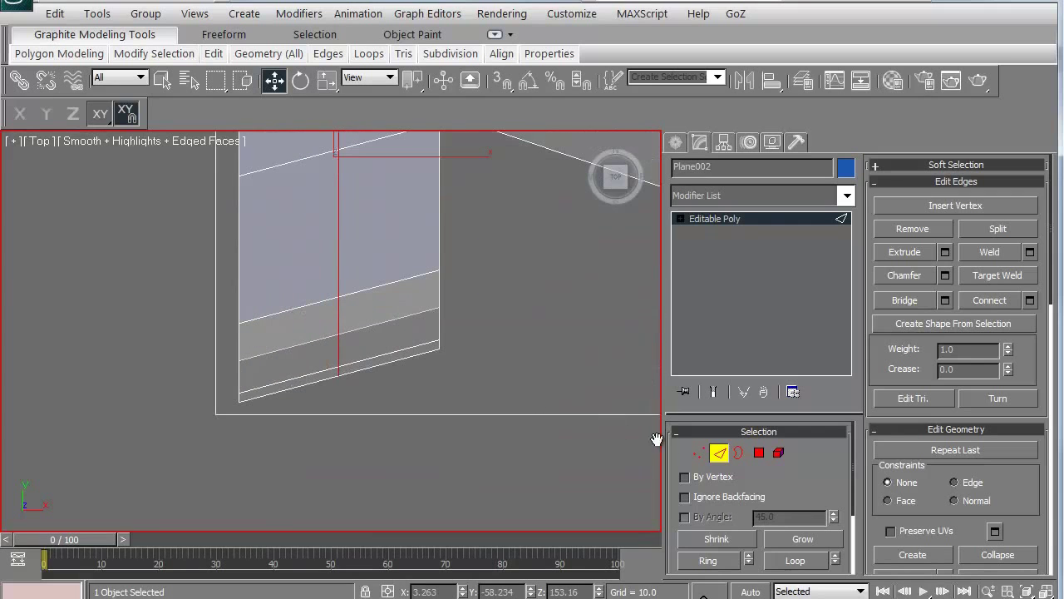
{"action": "left_click", "coordinate": [699, 452]}
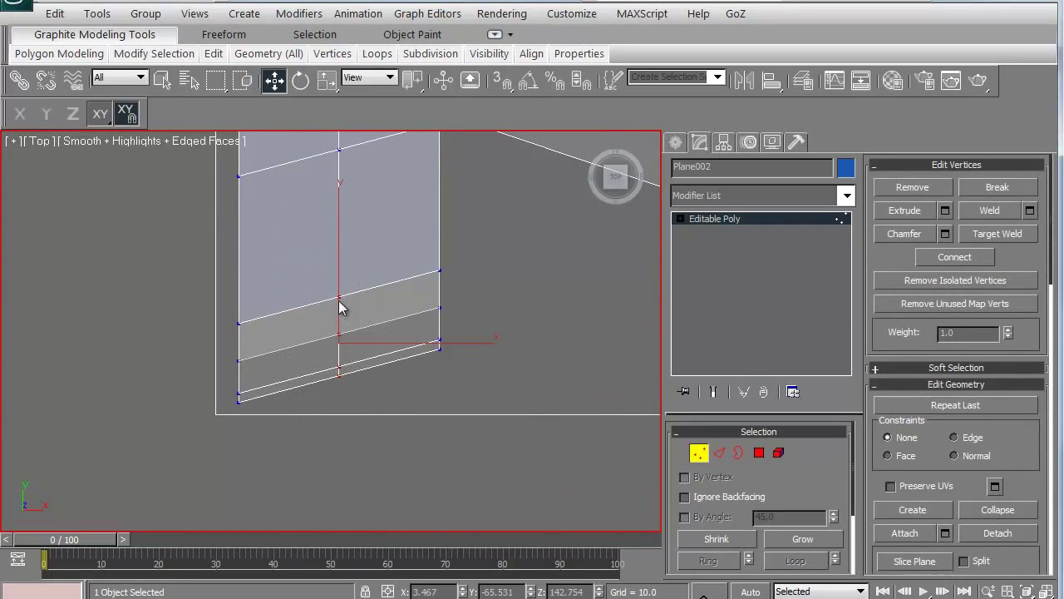
{"action": "left_click_drag", "start_coordinate": [340, 300], "coordinate": [341, 323]}
{"action": "scroll", "coordinate": [341, 280], "scroll_direction": "down", "scroll_amount": 2}
{"action": "middle_click_drag", "start_coordinate": [314, 235], "coordinate": [332, 408]}
{"action": "scroll", "coordinate": [333, 408], "scroll_direction": "down", "scroll_amount": 3}
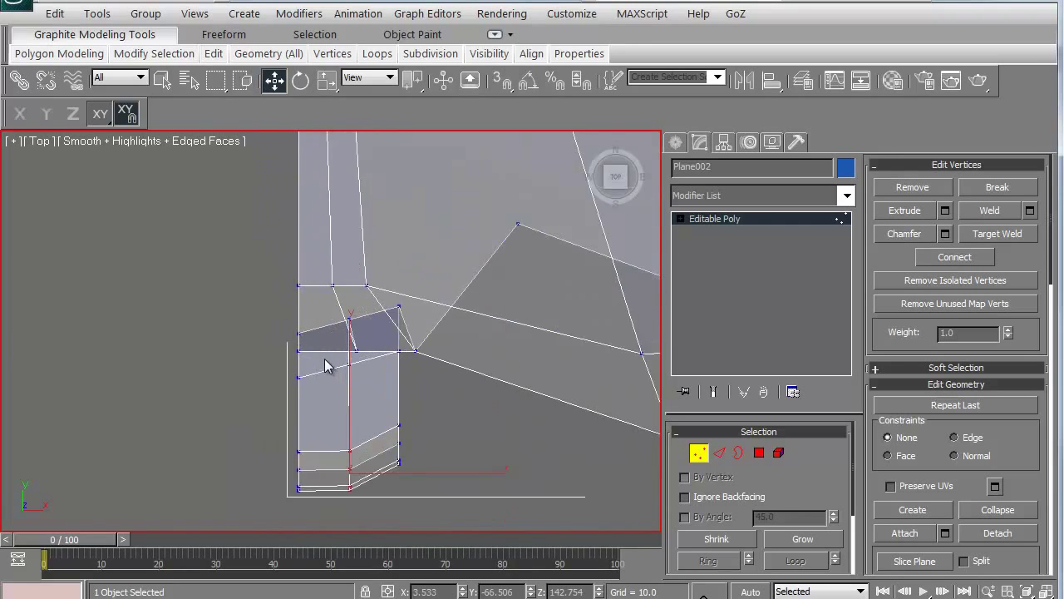
Move the middle-column and centre-line vertices at the nose bridge back in the top view to smooth the transition to the brow
{"action": "scroll", "coordinate": [327, 361], "scroll_direction": "up", "scroll_amount": 3}
{"action": "left_click_drag", "start_coordinate": [366, 358], "coordinate": [367, 330]}
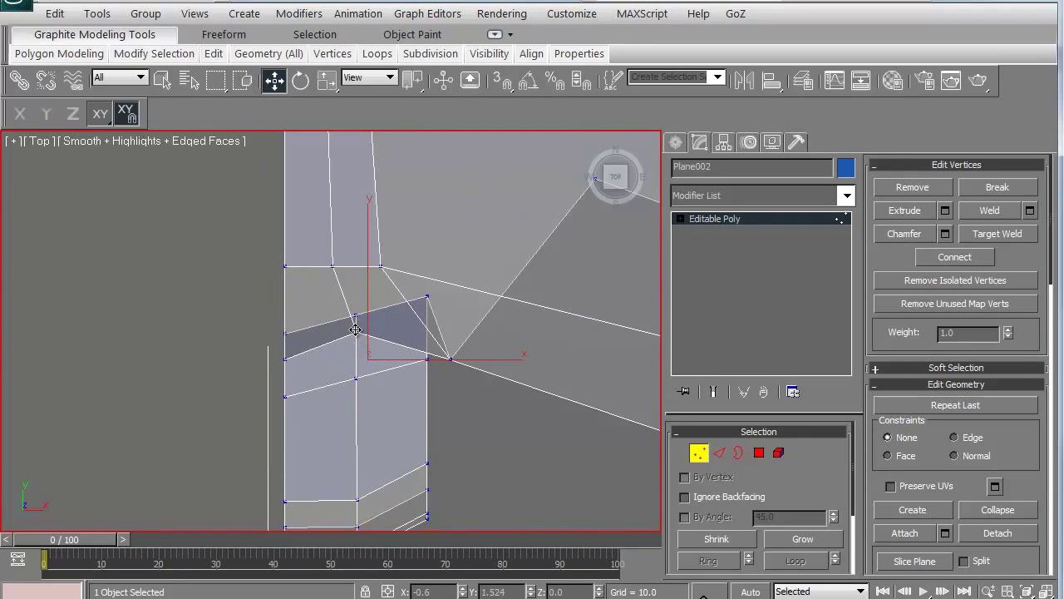
{"action": "left_click", "coordinate": [285, 357]}
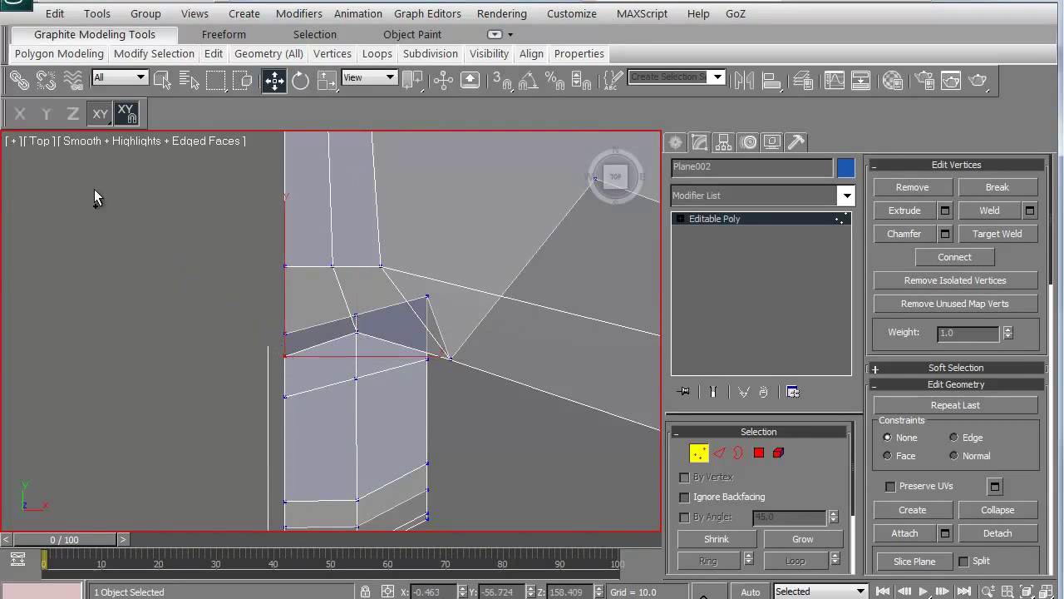
{"action": "left_click", "coordinate": [21, 114]}
{"action": "left_click_drag", "start_coordinate": [284, 358], "coordinate": [283, 348]}
{"action": "key", "text": "F6"}
{"action": "left_click_drag", "start_coordinate": [287, 359], "coordinate": [283, 342]}
Leave vertex editing and show the grid in the front view around the whole head drawing
{"action": "key", "text": "f"}
{"action": "scroll", "coordinate": [241, 355], "scroll_direction": "down", "scroll_amount": 5}
{"action": "scroll", "coordinate": [266, 375], "scroll_direction": "up", "scroll_amount": 8}
{"action": "scroll", "coordinate": [285, 376], "scroll_direction": "down", "scroll_amount": 2}
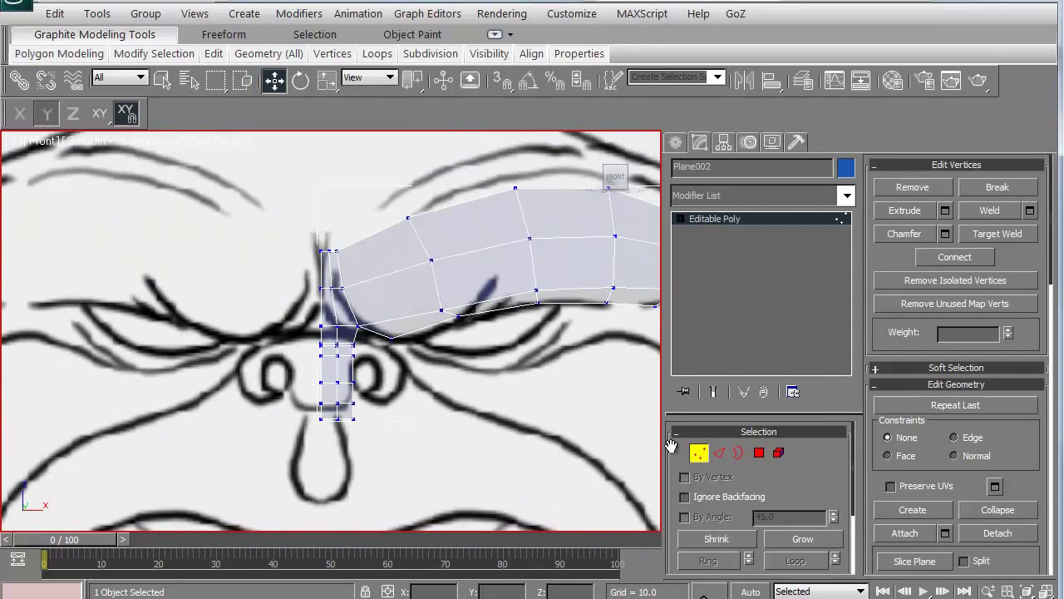
{"action": "left_click", "coordinate": [699, 453]}
{"action": "scroll", "coordinate": [258, 380], "scroll_direction": "down", "scroll_amount": 5}
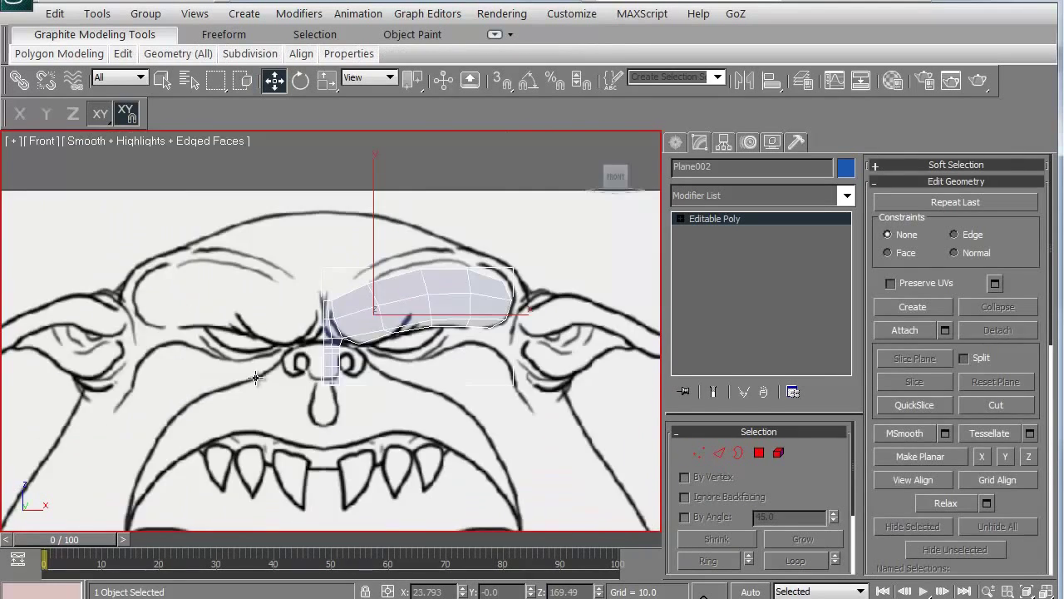
{"action": "scroll", "coordinate": [256, 358], "scroll_direction": "down", "scroll_amount": 2}
{"action": "key", "text": "g"}
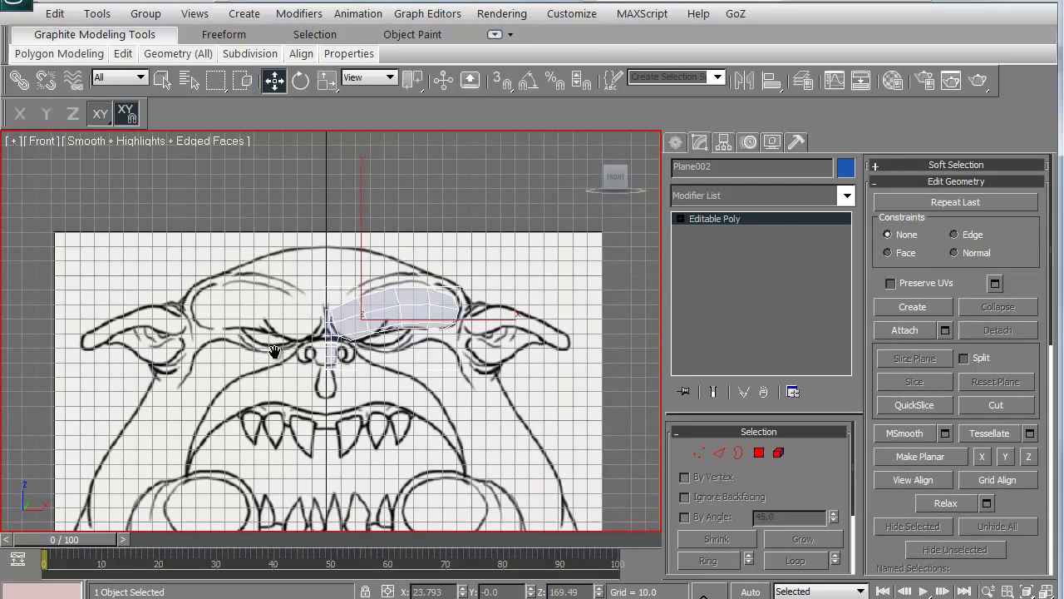
Select the full centre-line column of vertices on the nose strip in the front view and lock the selection
{"action": "scroll", "coordinate": [275, 358], "scroll_direction": "up", "scroll_amount": 6}
{"action": "scroll", "coordinate": [276, 358], "scroll_direction": "up", "scroll_amount": 4}
{"action": "scroll", "coordinate": [280, 270], "scroll_direction": "down", "scroll_amount": 2}
{"action": "middle_click_drag", "start_coordinate": [276, 358], "coordinate": [281, 276]}
{"action": "left_click", "coordinate": [699, 452]}
{"action": "left_click_drag", "start_coordinate": [281, 163], "coordinate": [323, 466]}
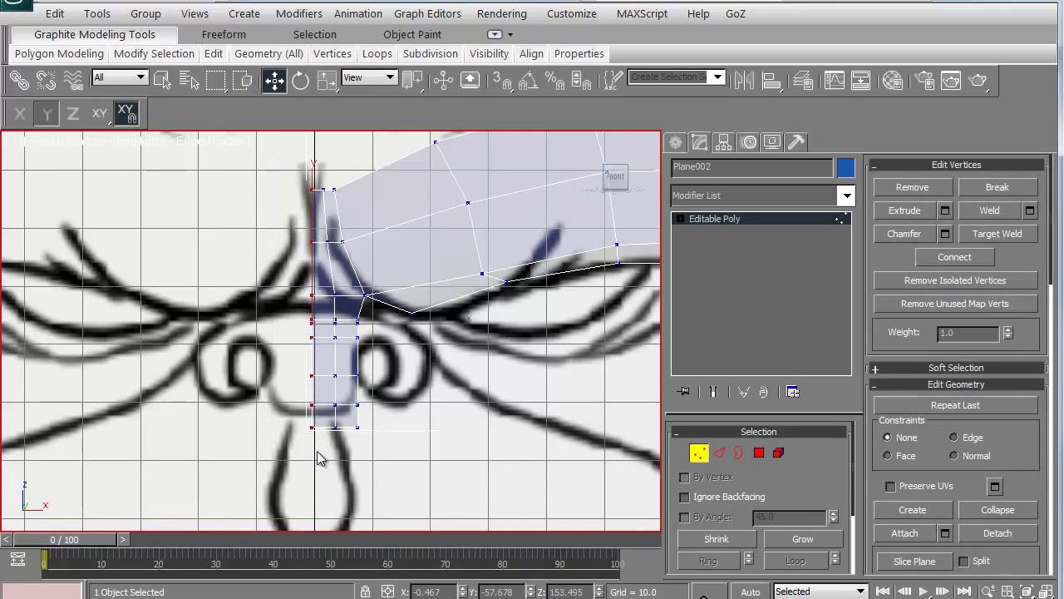
{"action": "key", "text": "space"}
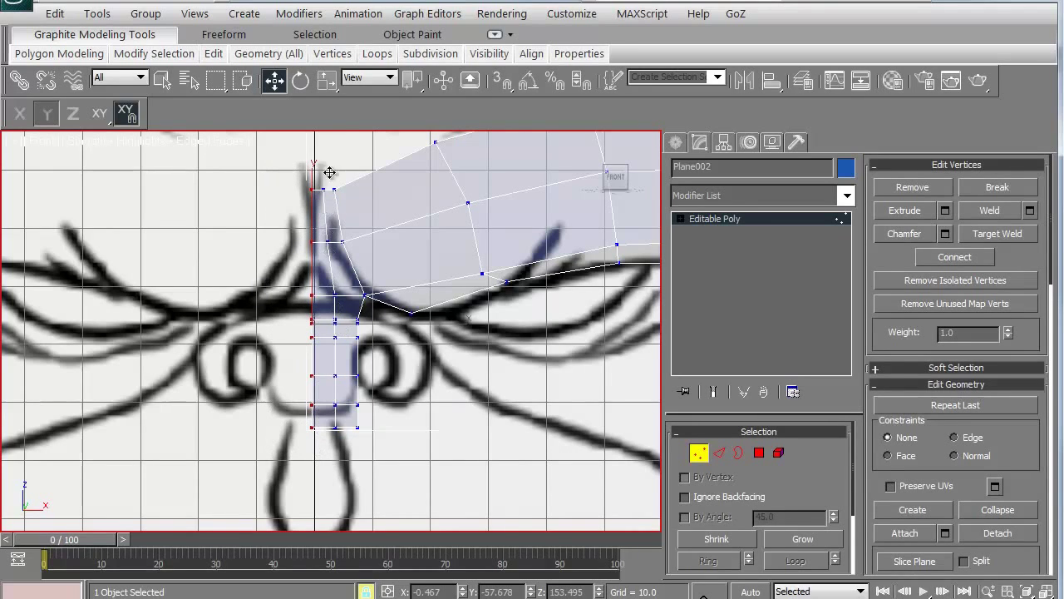
{"action": "left_click", "coordinate": [327, 80]}
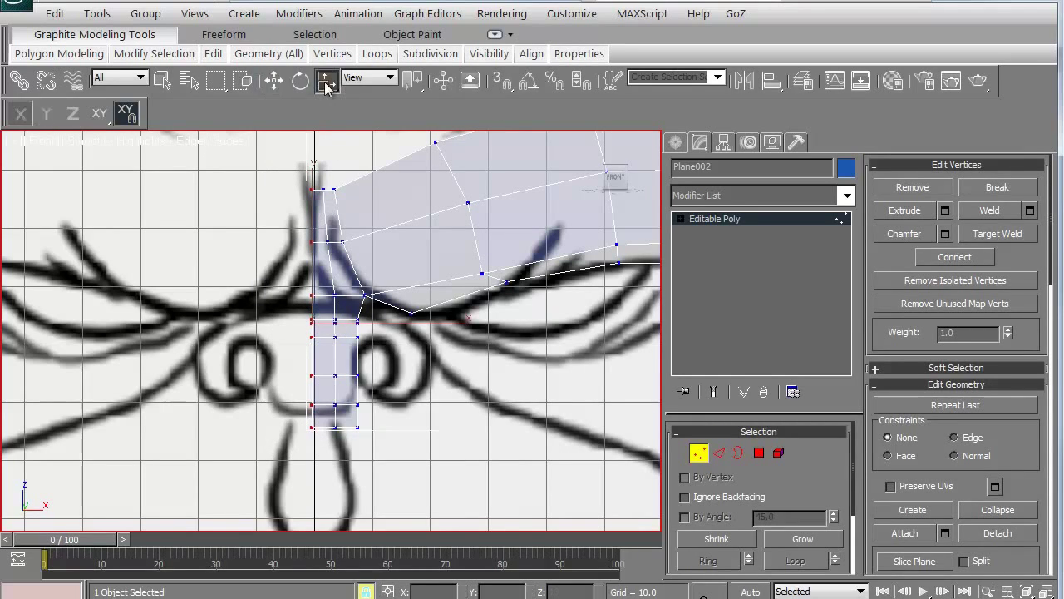
{"action": "right_click", "coordinate": [274, 81]}
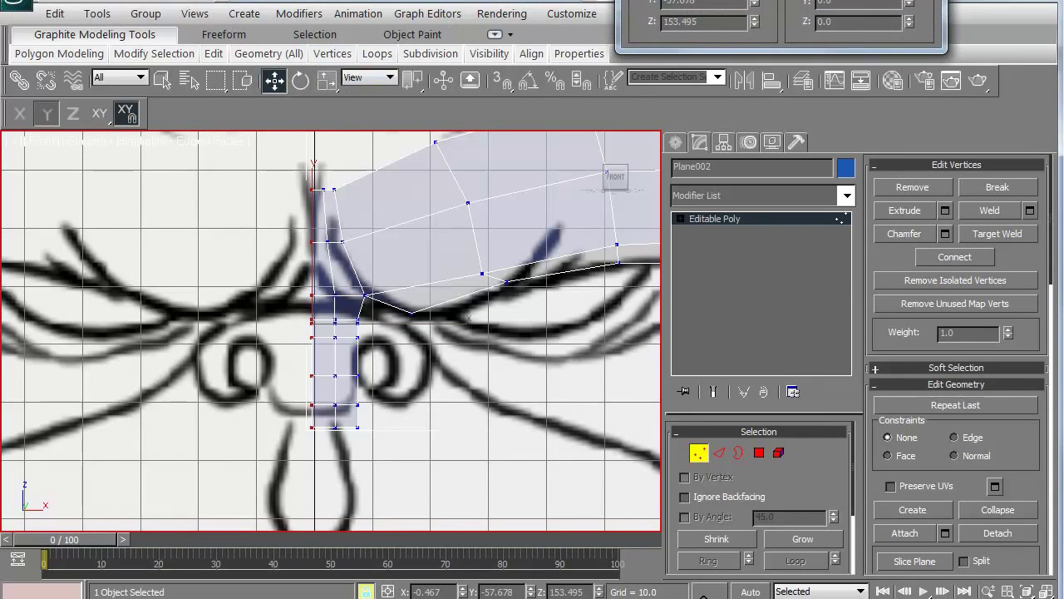
{"action": "key", "text": "F12"}
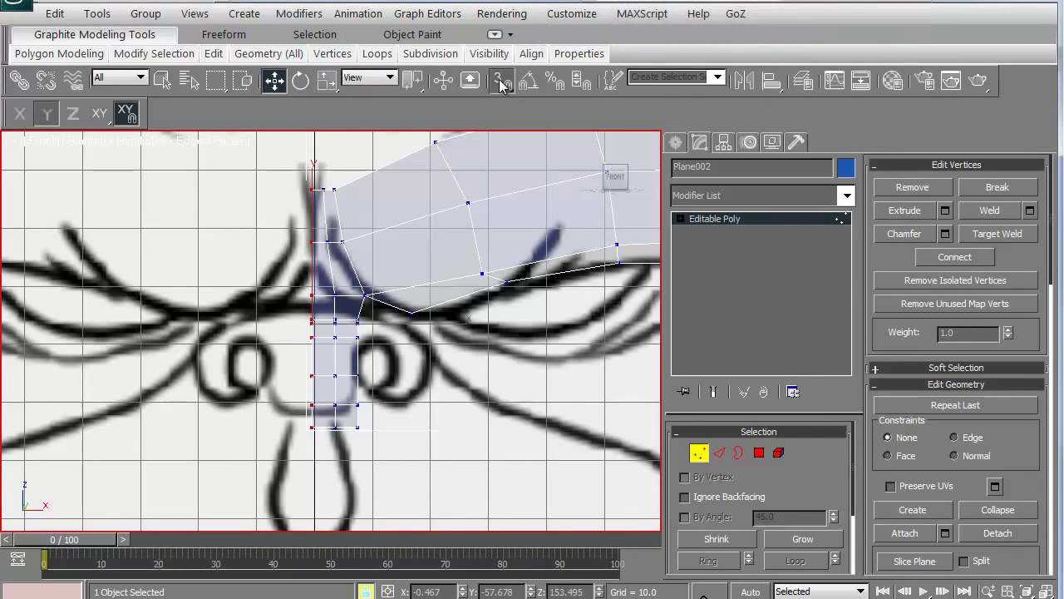
Turn on 3D snapping with Vertex and Grid Lines as snap targets and Use Axis Constraints enabled
{"action": "right_click", "coordinate": [502, 83]}
{"action": "left_click", "coordinate": [459, 198]}
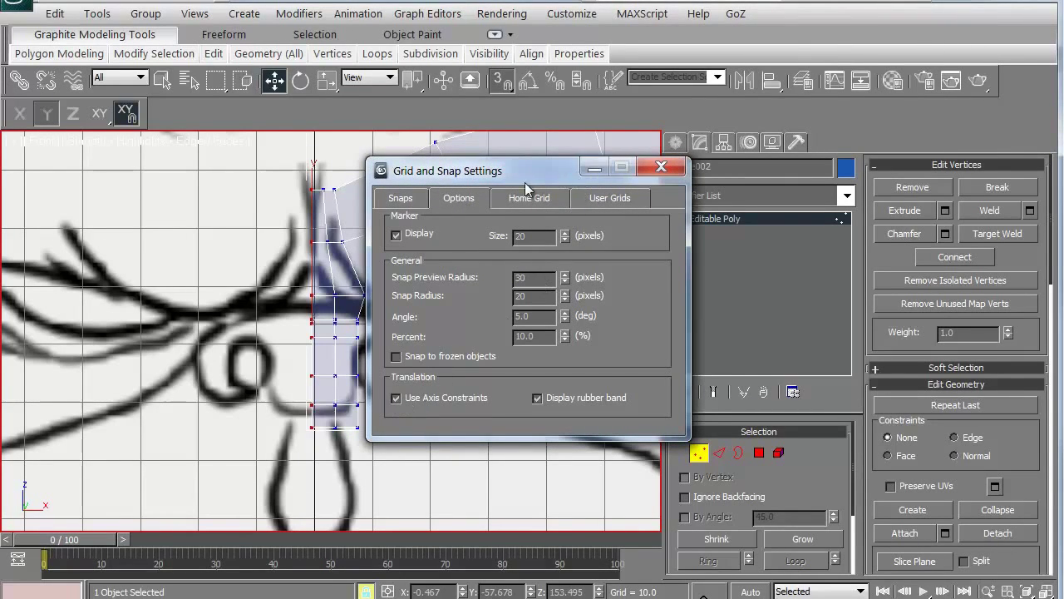
{"action": "left_click", "coordinate": [386, 198]}
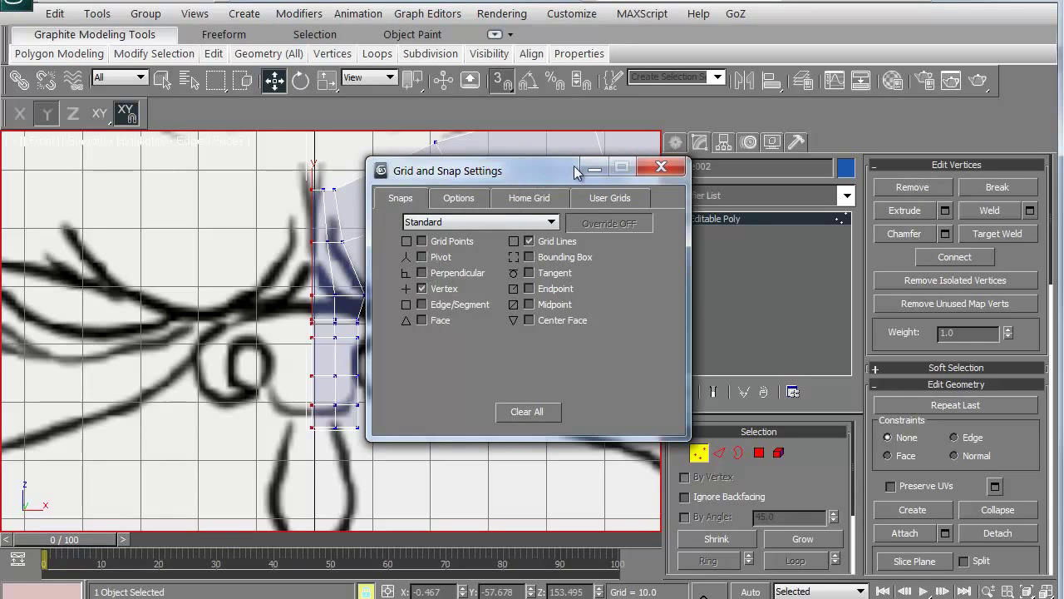
{"action": "left_click", "coordinate": [661, 166]}
Snap the locked centre-line vertices along the X axis onto the grid's vertical centre line
{"action": "middle_click_drag", "start_coordinate": [228, 261], "coordinate": [277, 269]}
{"action": "scroll", "coordinate": [277, 269], "scroll_direction": "up", "scroll_amount": 2}
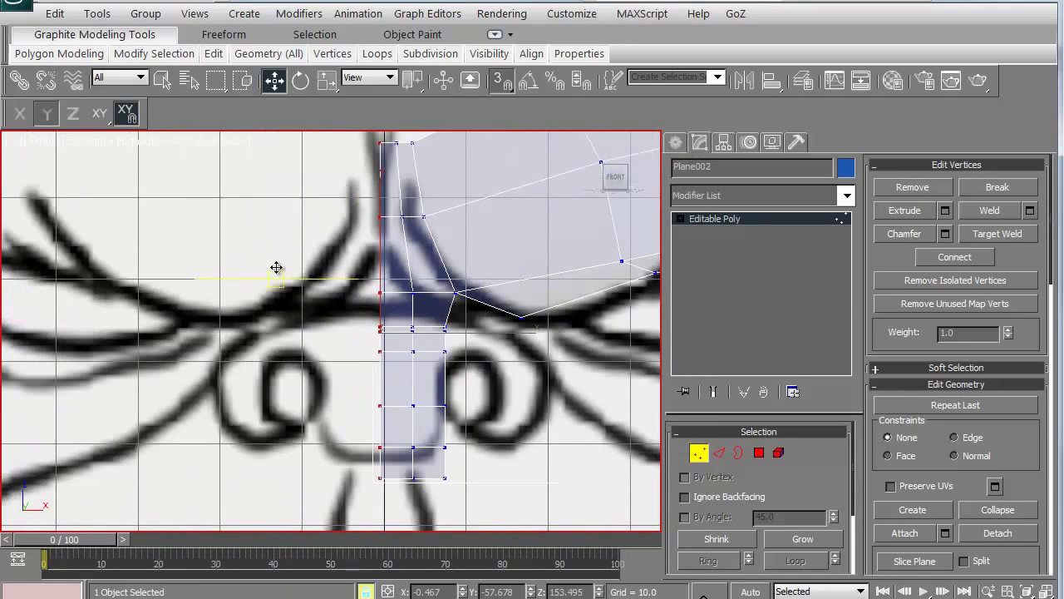
{"action": "left_click", "coordinate": [20, 114]}
{"action": "left_click", "coordinate": [380, 219]}
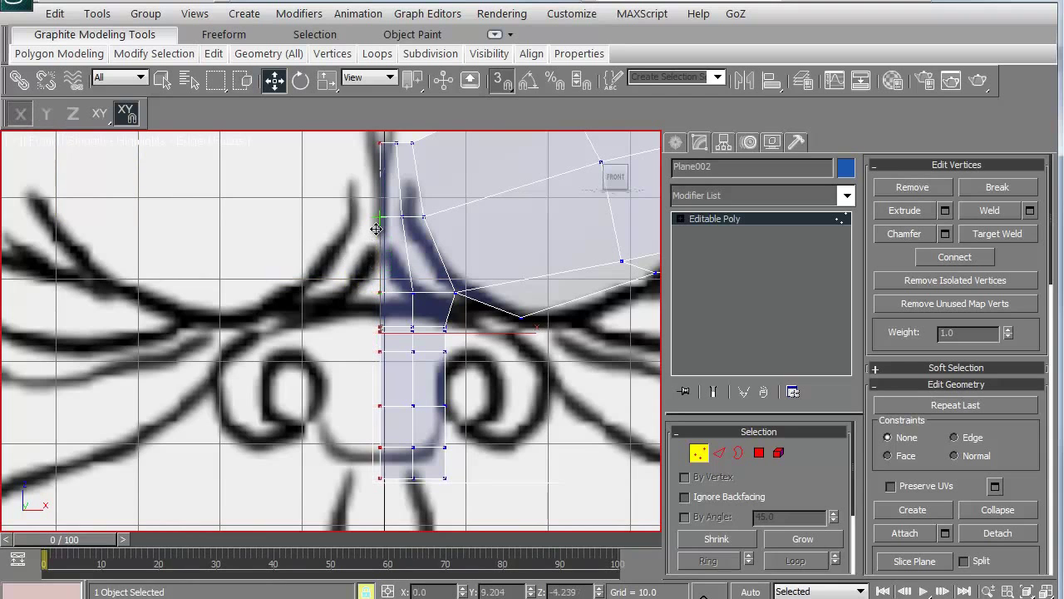
{"action": "scroll", "coordinate": [335, 333], "scroll_direction": "down", "scroll_amount": 4}
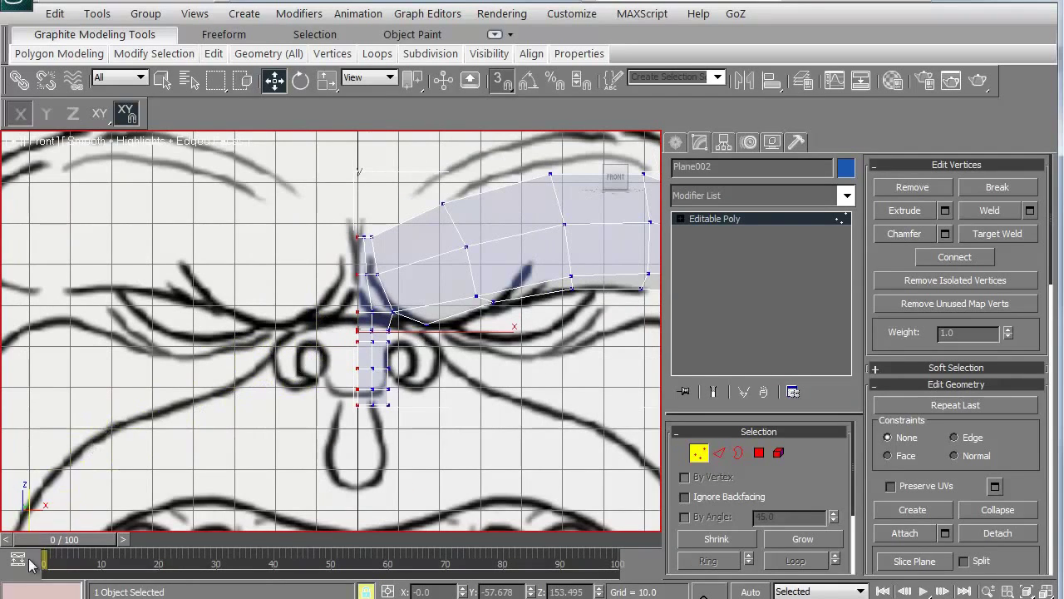
{"action": "left_click", "coordinate": [232, 597]}
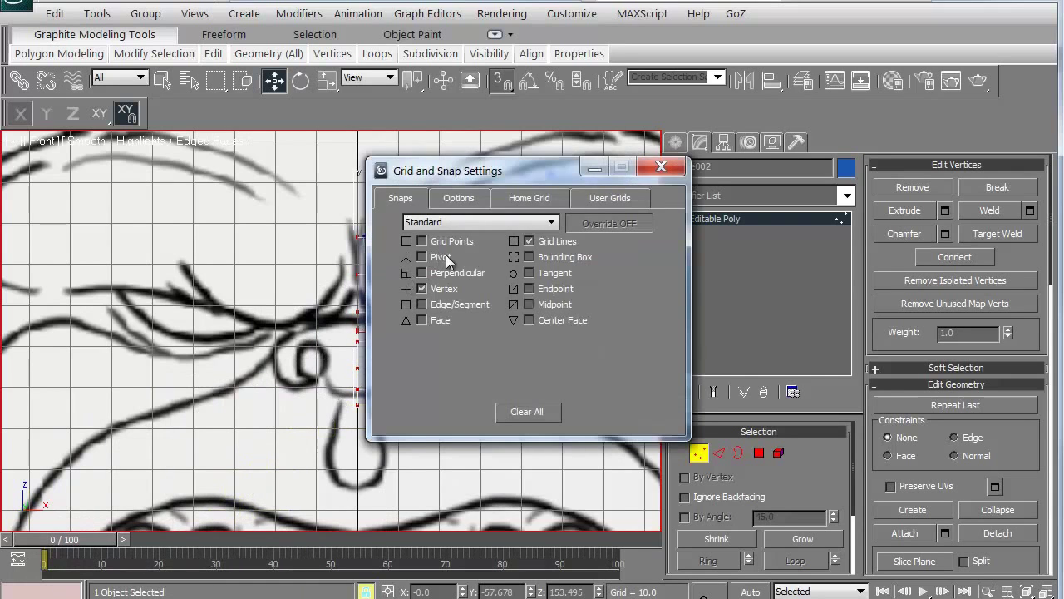
{"action": "left_click", "coordinate": [661, 167]}
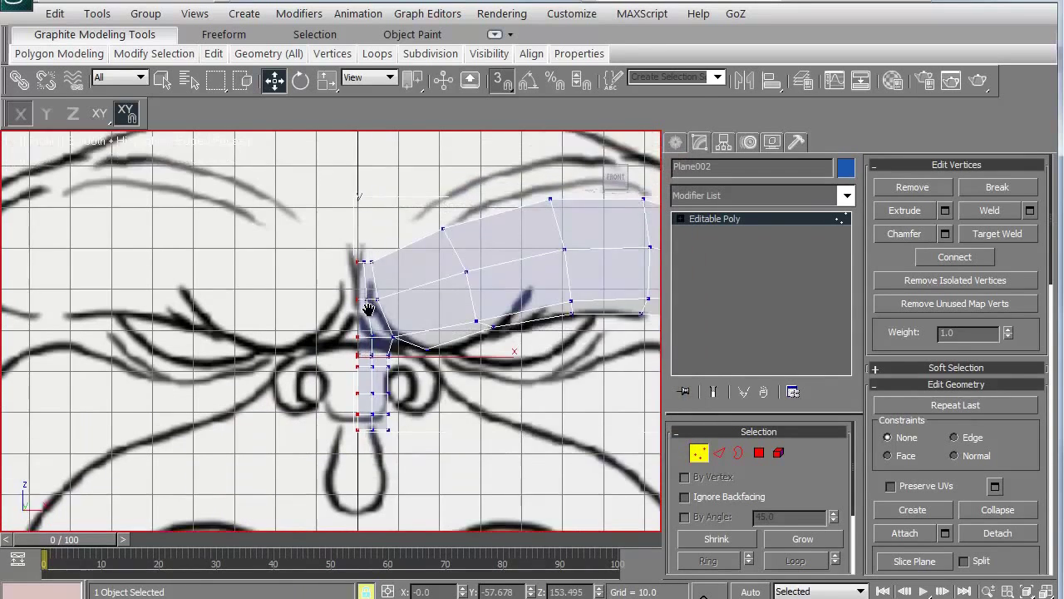
{"action": "middle_click_drag", "start_coordinate": [368, 266], "coordinate": [368, 339]}
{"action": "scroll", "coordinate": [349, 395], "scroll_direction": "up", "scroll_amount": 6}
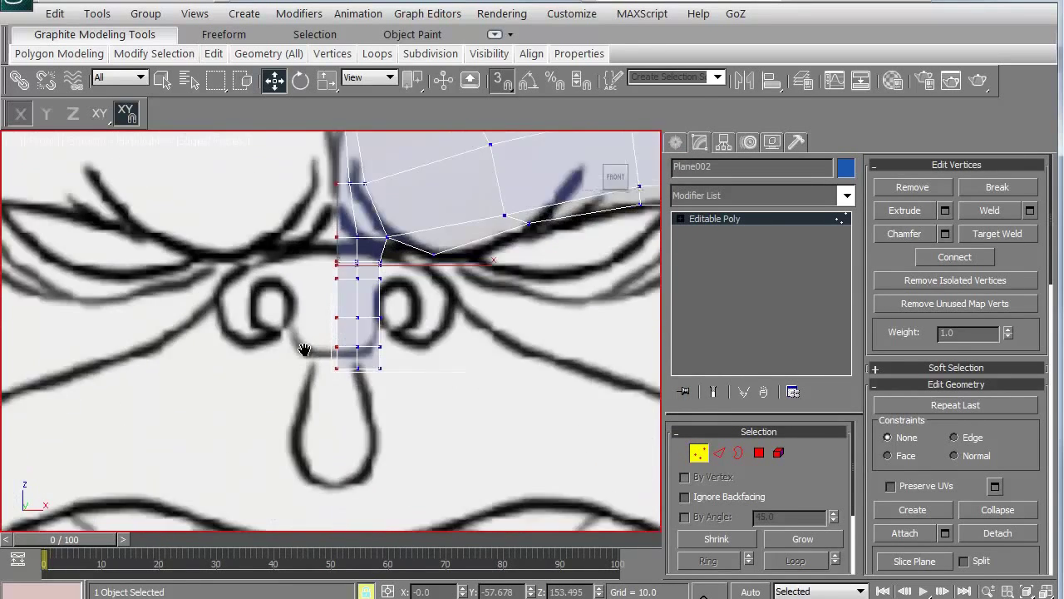
Move the two lowest vertex rows of the nose strip up and inward to follow the drawn curve under the nose
{"action": "left_click", "coordinate": [157, 193]}
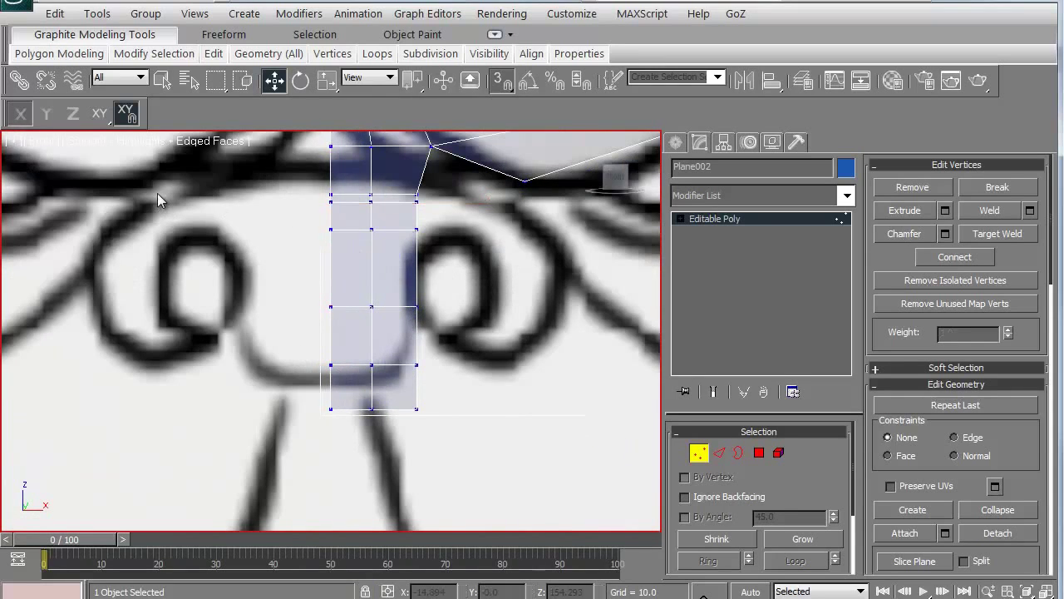
{"action": "left_click", "coordinate": [416, 363]}
{"action": "left_click", "coordinate": [104, 113]}
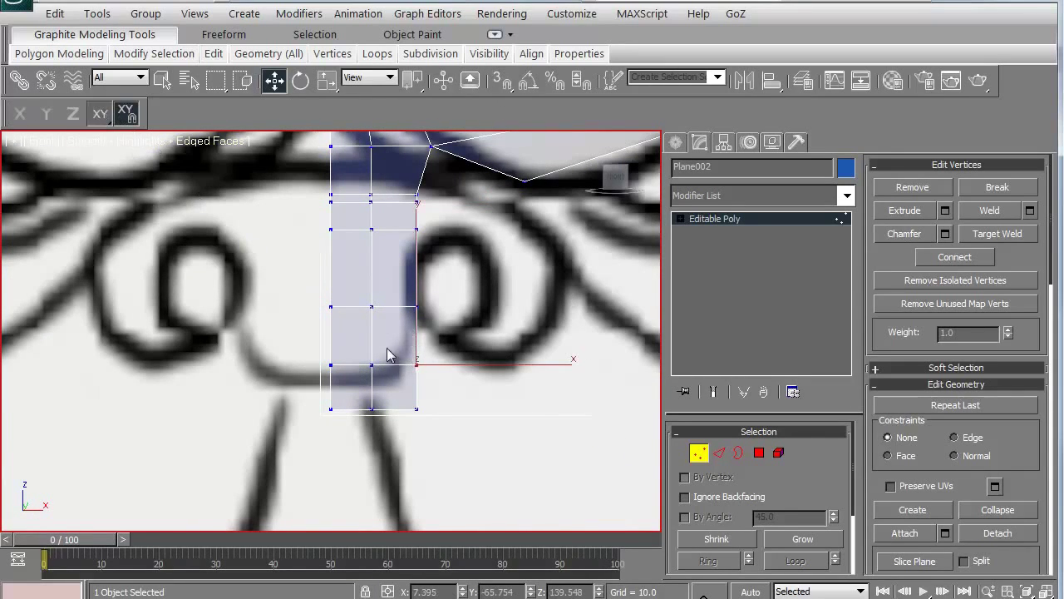
{"action": "mouse_move", "coordinate": [412, 366]}
{"action": "left_mouse_down"}
{"action": "mouse_move", "coordinate": [411, 333]}
{"action": "mouse_move", "coordinate": [408, 416]}
{"action": "mouse_move", "coordinate": [414, 371]}
{"action": "left_mouse_up"}
{"action": "left_click_drag", "start_coordinate": [372, 411], "coordinate": [372, 330]}
{"action": "left_click_drag", "start_coordinate": [394, 439], "coordinate": [394, 439]}
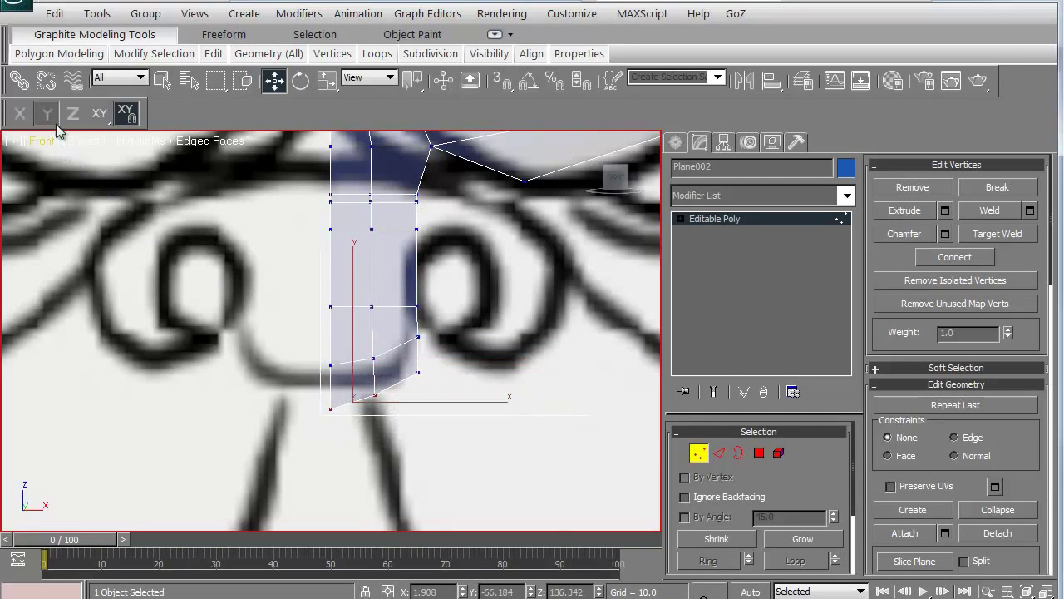
{"action": "left_click_drag", "start_coordinate": [333, 407], "coordinate": [411, 364]}
{"action": "left_click", "coordinate": [314, 390]}
{"action": "left_click", "coordinate": [98, 113]}
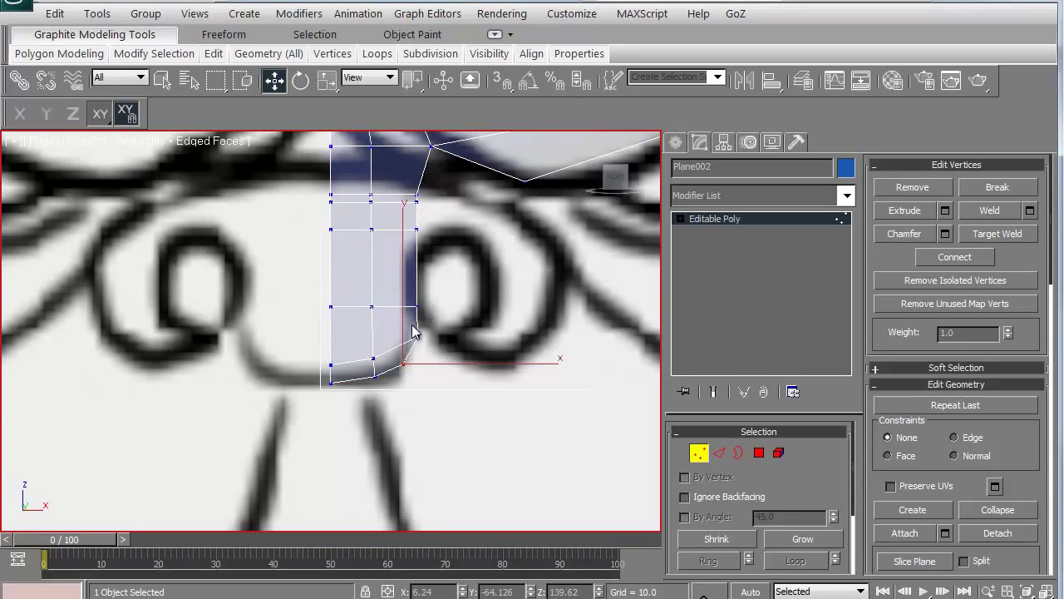
Move the outer-column vertices along the side of the nose inward to match the drawn nose outline
{"action": "left_click_drag", "start_coordinate": [417, 307], "coordinate": [409, 297]}
{"action": "left_click_drag", "start_coordinate": [415, 229], "coordinate": [400, 230]}
{"action": "middle_click_drag", "start_coordinate": [399, 230], "coordinate": [402, 279]}
{"action": "scroll", "coordinate": [402, 278], "scroll_direction": "up", "scroll_amount": 2}
{"action": "left_click_drag", "start_coordinate": [449, 310], "coordinate": [389, 289]}
{"action": "left_click", "coordinate": [316, 292]}
{"action": "scroll", "coordinate": [315, 297], "scroll_direction": "down", "scroll_amount": 2}
{"action": "scroll", "coordinate": [321, 308], "scroll_direction": "down", "scroll_amount": 3}
{"action": "scroll", "coordinate": [283, 299], "scroll_direction": "up", "scroll_amount": 2}
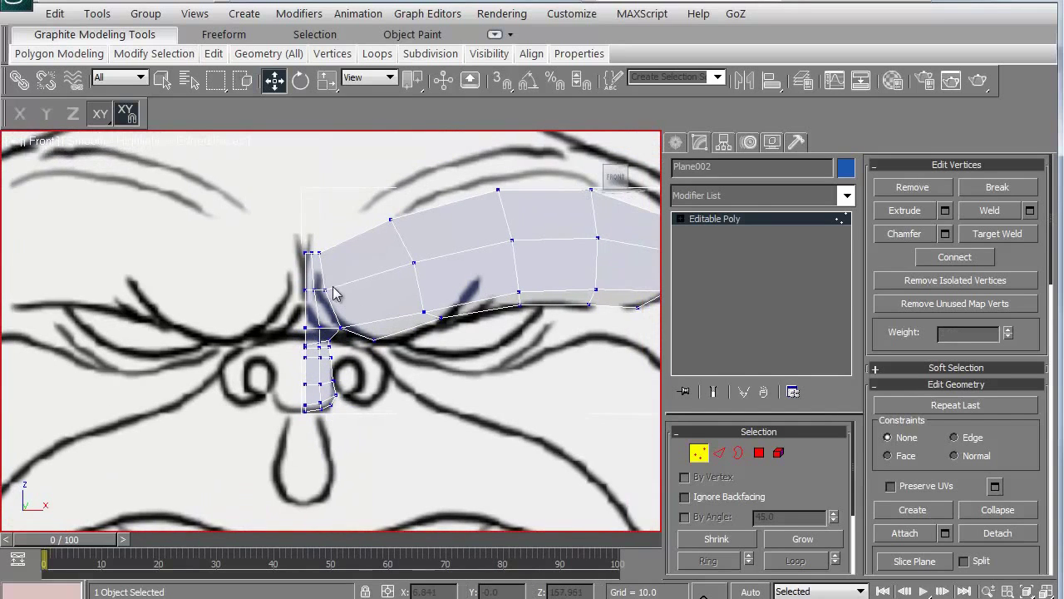
Select the bottom edges of the nose strip and extrude them in several segments down the upper-lip profile in the right view
{"action": "scroll", "coordinate": [318, 350], "scroll_direction": "down", "scroll_amount": 2}
{"action": "middle_click_drag", "start_coordinate": [316, 349], "coordinate": [433, 338]}
{"action": "scroll", "coordinate": [276, 408], "scroll_direction": "up", "scroll_amount": 2}
{"action": "middle_click_drag", "start_coordinate": [277, 408], "coordinate": [238, 349]}
{"action": "scroll", "coordinate": [276, 347], "scroll_direction": "up", "scroll_amount": 5}
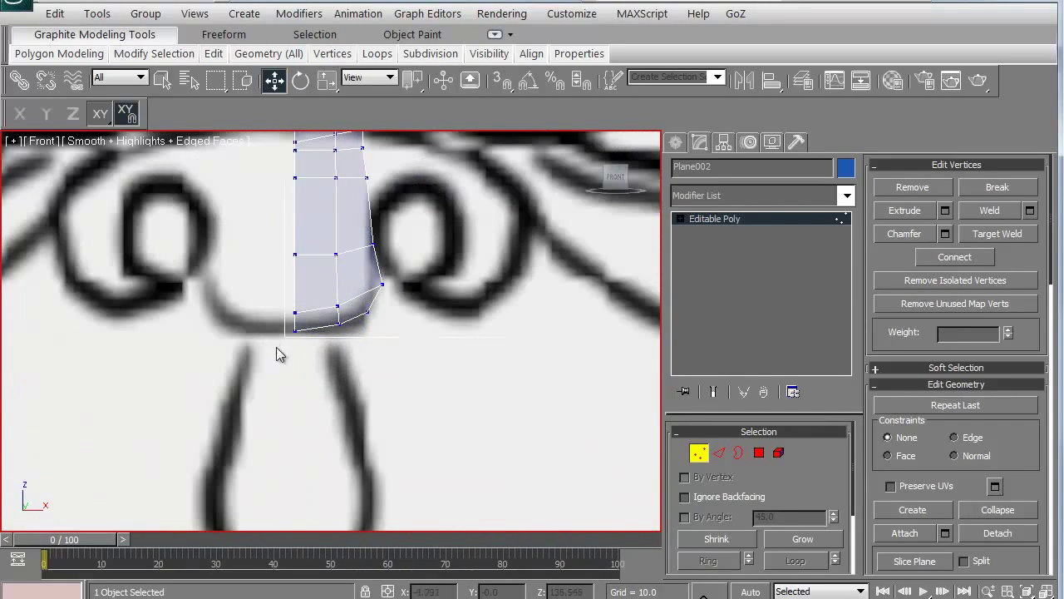
{"action": "left_click", "coordinate": [719, 453]}
{"action": "left_click", "coordinate": [318, 326]}
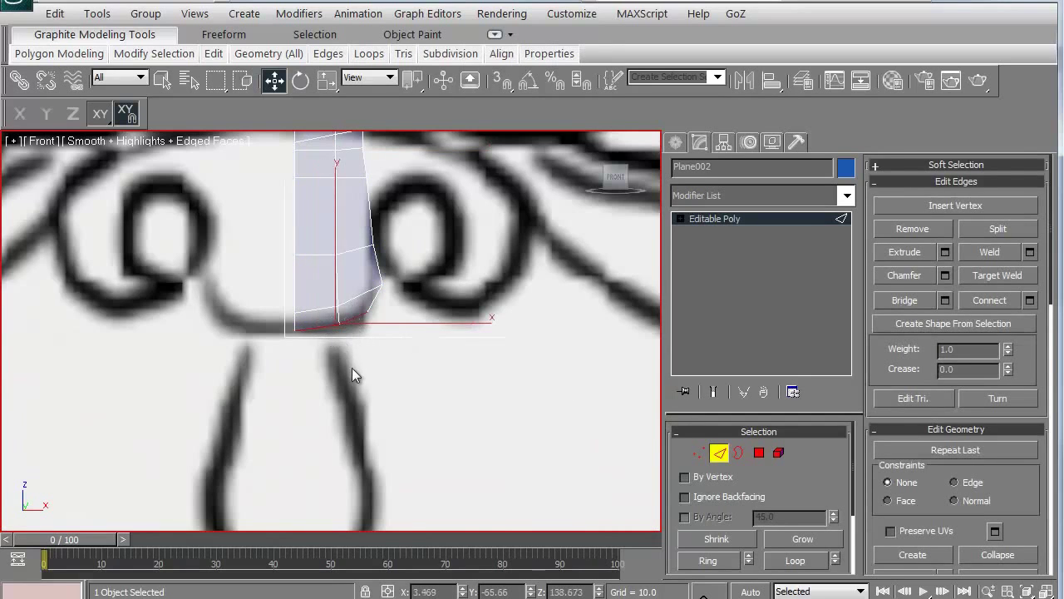
{"action": "scroll", "coordinate": [352, 371], "scroll_direction": "down", "scroll_amount": 3}
{"action": "middle_click_drag", "start_coordinate": [360, 358], "coordinate": [301, 299]}
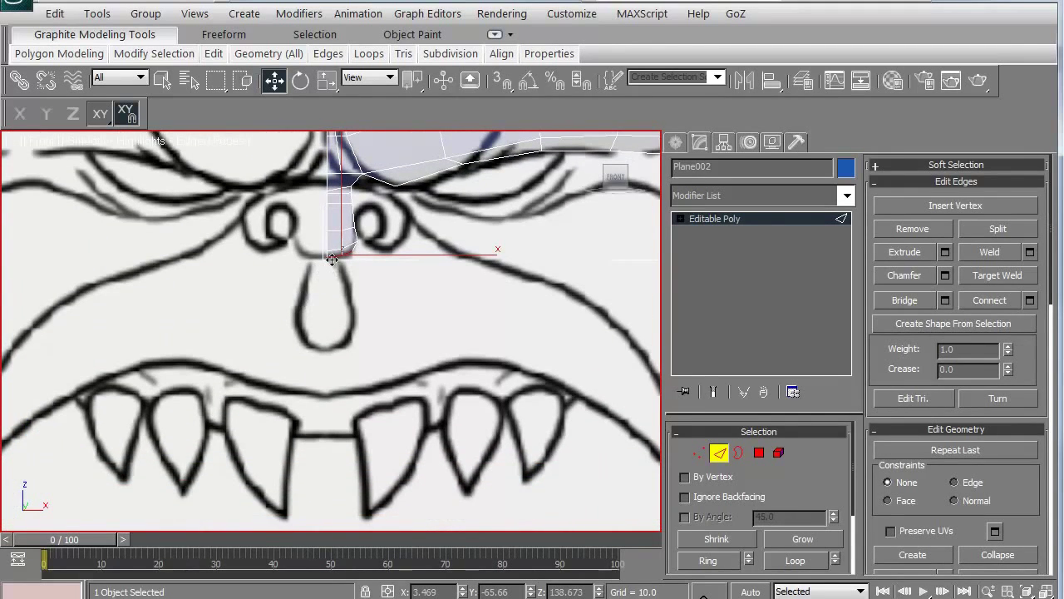
{"action": "middle_click_drag", "start_coordinate": [332, 260], "coordinate": [331, 341]}
{"action": "key", "text": "r"}
{"action": "key", "text": "z"}
{"action": "scroll", "coordinate": [233, 364], "scroll_direction": "down", "scroll_amount": 7}
{"action": "middle_click_drag", "start_coordinate": [243, 382], "coordinate": [248, 362]}
{"action": "scroll", "coordinate": [281, 257], "scroll_direction": "down", "scroll_amount": 3}
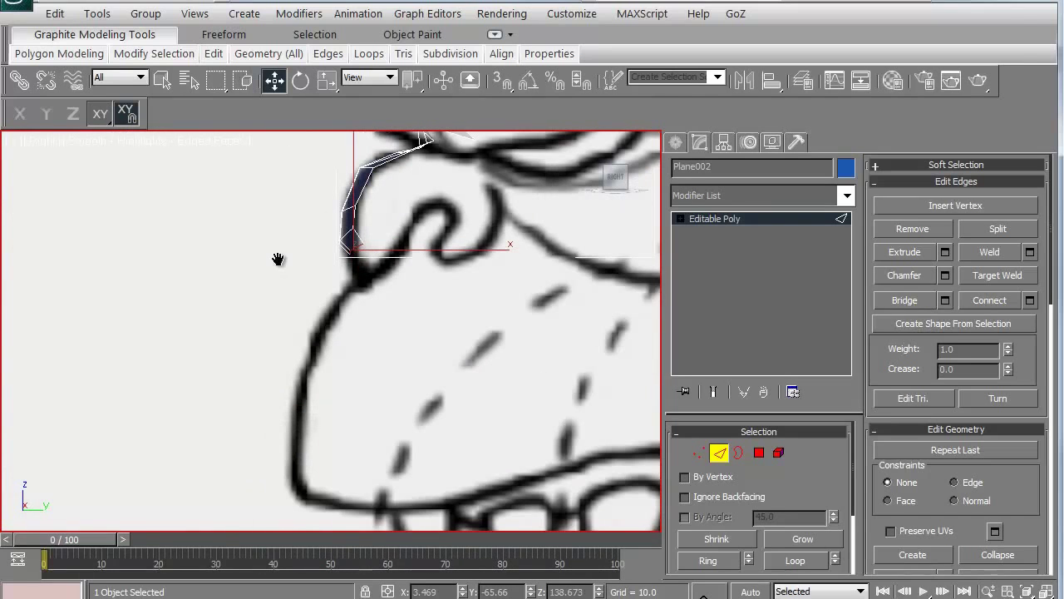
{"action": "left_click_drag", "start_coordinate": [279, 303], "coordinate": [227, 452]}
{"action": "scroll", "coordinate": [195, 328], "scroll_direction": "up", "scroll_amount": 2}
{"action": "middle_click_drag", "start_coordinate": [257, 477], "coordinate": [202, 292]}
{"action": "scroll", "coordinate": [202, 292], "scroll_direction": "up", "scroll_amount": 2}
{"action": "left_click_drag", "start_coordinate": [110, 356], "coordinate": [203, 373], "text": "shift"}
{"action": "scroll", "coordinate": [280, 307], "scroll_direction": "down", "scroll_amount": 4}
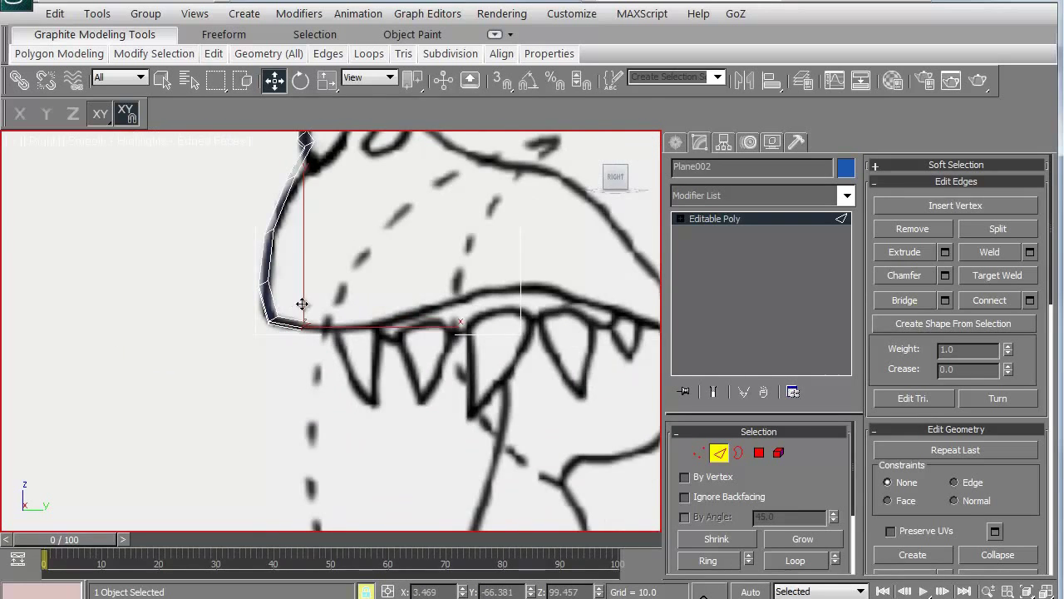
In the front view, move the strip's lower vertex rows up along Y so its bottom end meets the upper lip line
{"action": "key", "text": "f"}
{"action": "key", "text": "z"}
{"action": "scroll", "coordinate": [330, 325], "scroll_direction": "down", "scroll_amount": 6}
{"action": "scroll", "coordinate": [312, 271], "scroll_direction": "down", "scroll_amount": 3}
{"action": "middle_click_drag", "start_coordinate": [310, 264], "coordinate": [311, 338]}
{"action": "scroll", "coordinate": [313, 348], "scroll_direction": "up", "scroll_amount": 3}
{"action": "scroll", "coordinate": [318, 356], "scroll_direction": "down", "scroll_amount": 1}
{"action": "key", "text": "1"}
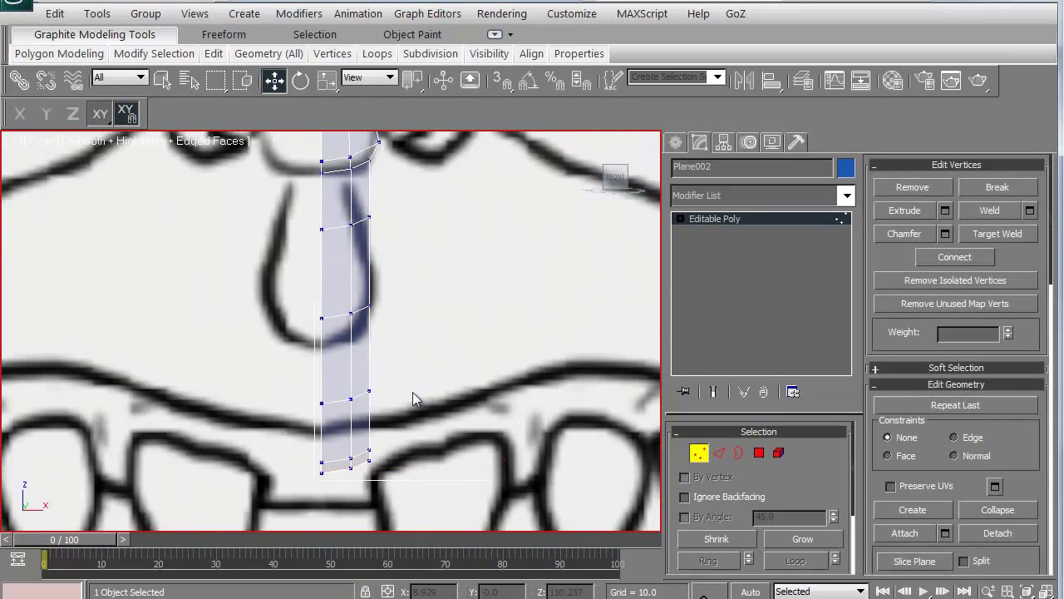
{"action": "left_click_drag", "start_coordinate": [366, 430], "coordinate": [374, 478]}
{"action": "left_click", "coordinate": [49, 118]}
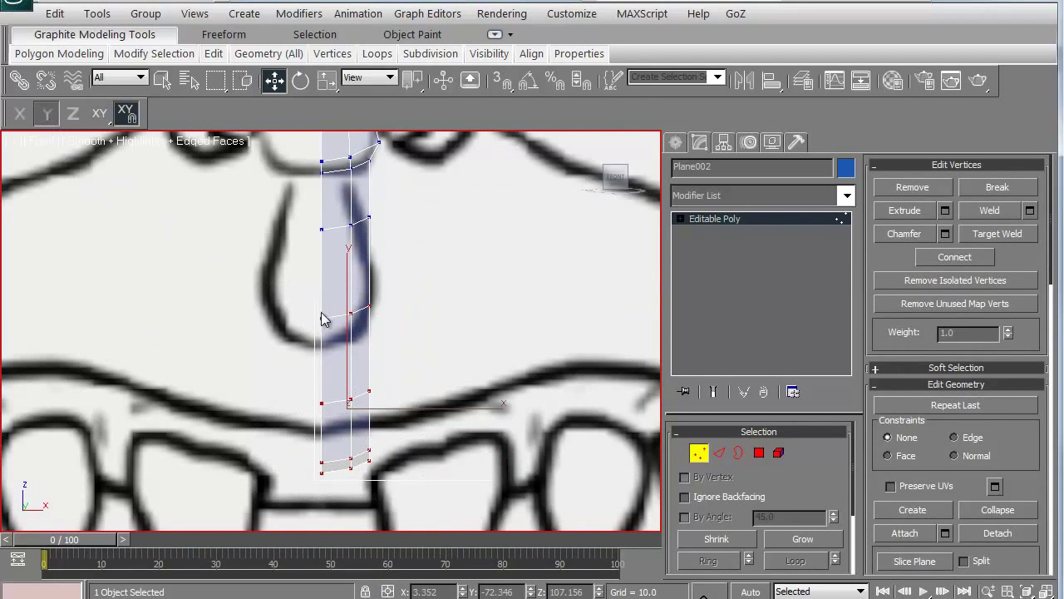
{"action": "left_click_drag", "start_coordinate": [325, 315], "coordinate": [323, 292]}
{"action": "left_click_drag", "start_coordinate": [267, 370], "coordinate": [397, 473]}
{"action": "left_click_drag", "start_coordinate": [324, 449], "coordinate": [325, 441]}
{"action": "left_click", "coordinate": [243, 378]}
{"action": "middle_click_drag", "start_coordinate": [288, 369], "coordinate": [267, 361]}
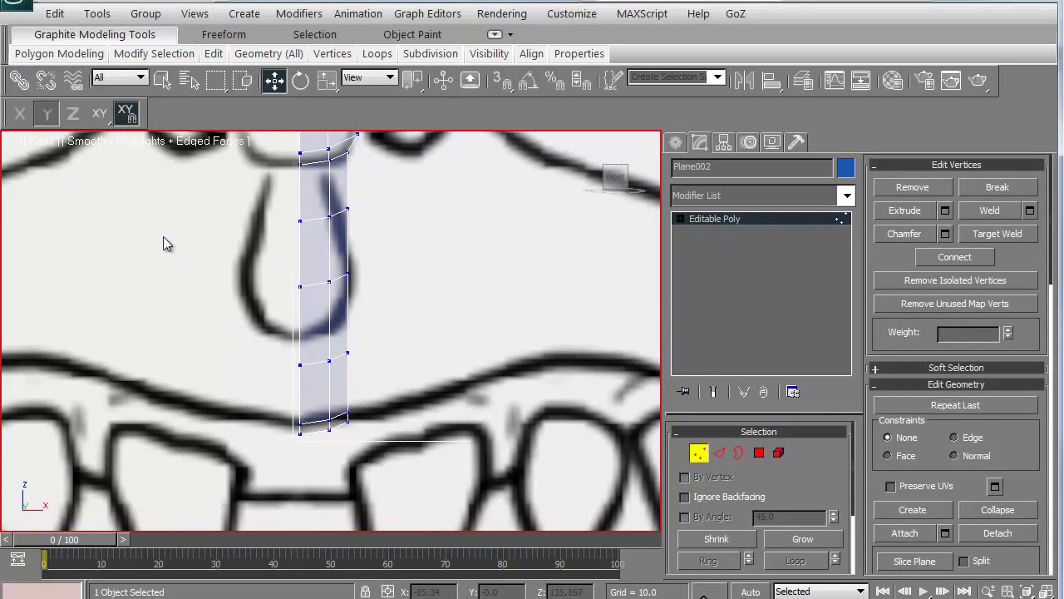
Move the outer-column vertices below the nose outward so the strip widens toward the upper lip
{"action": "left_click", "coordinate": [98, 116]}
{"action": "left_click", "coordinate": [347, 420]}
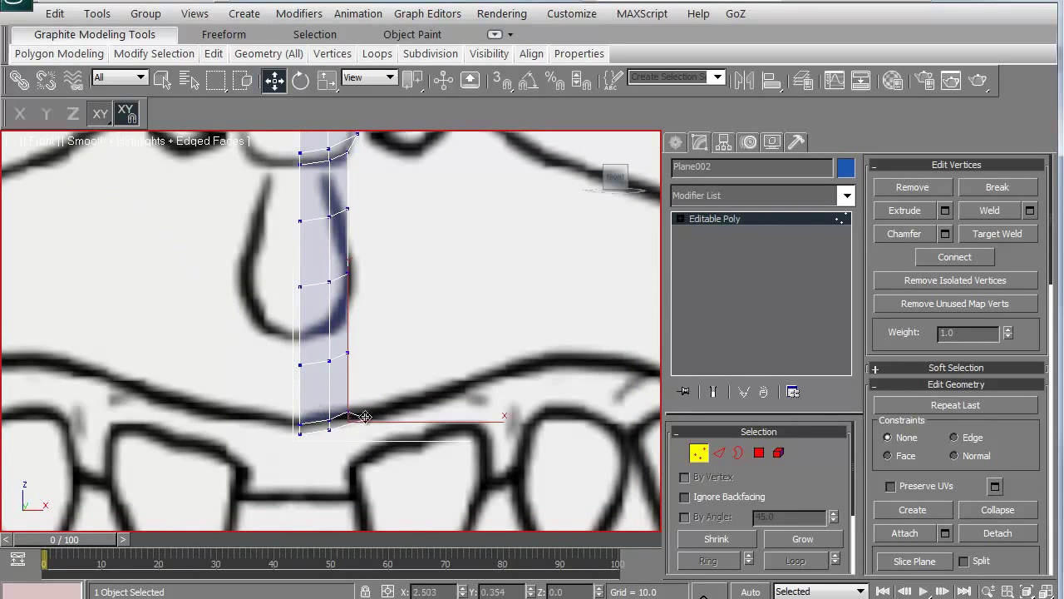
{"action": "left_click_drag", "start_coordinate": [366, 417], "coordinate": [409, 408]}
{"action": "left_click", "coordinate": [348, 353], "text": "ctrl"}
{"action": "left_click_drag", "start_coordinate": [349, 274], "coordinate": [379, 274]}
{"action": "left_click_drag", "start_coordinate": [348, 209], "coordinate": [374, 203]}
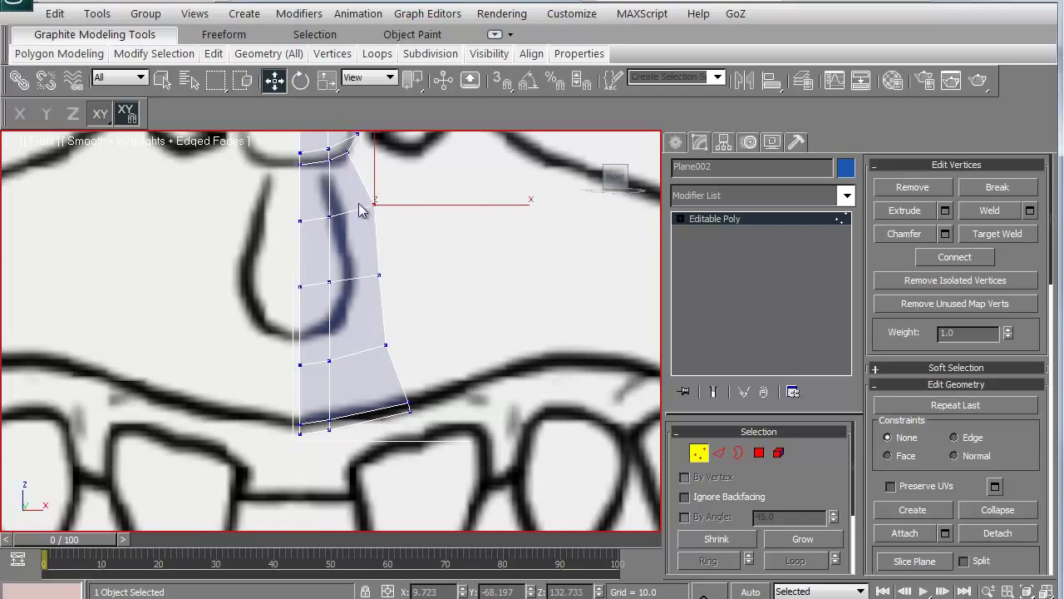
Move the middle-column vertices below the nose outward to even out the spacing between the columns
{"action": "left_click", "coordinate": [329, 429]}
{"action": "left_click_drag", "start_coordinate": [330, 428], "coordinate": [363, 420]}
{"action": "left_click_drag", "start_coordinate": [330, 361], "coordinate": [354, 357]}
{"action": "left_click", "coordinate": [330, 283]}
{"action": "left_click_drag", "start_coordinate": [330, 284], "coordinate": [348, 275]}
{"action": "left_click_drag", "start_coordinate": [330, 216], "coordinate": [336, 215]}
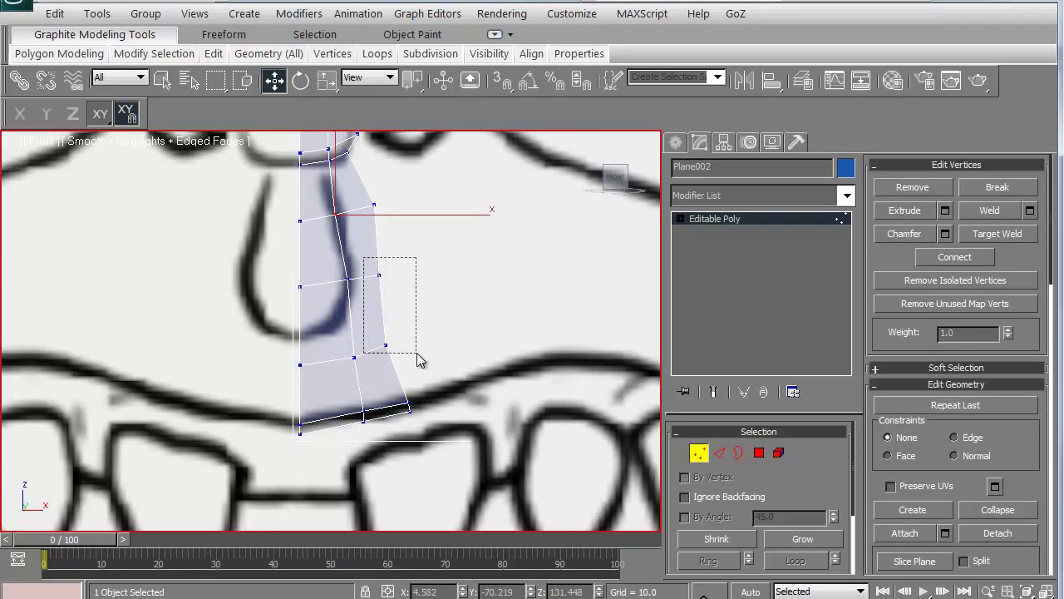
Move the lower outer-column vertices further outward and extend the bottom corner along the upper lip line
{"action": "left_click_drag", "start_coordinate": [419, 356], "coordinate": [413, 338]}
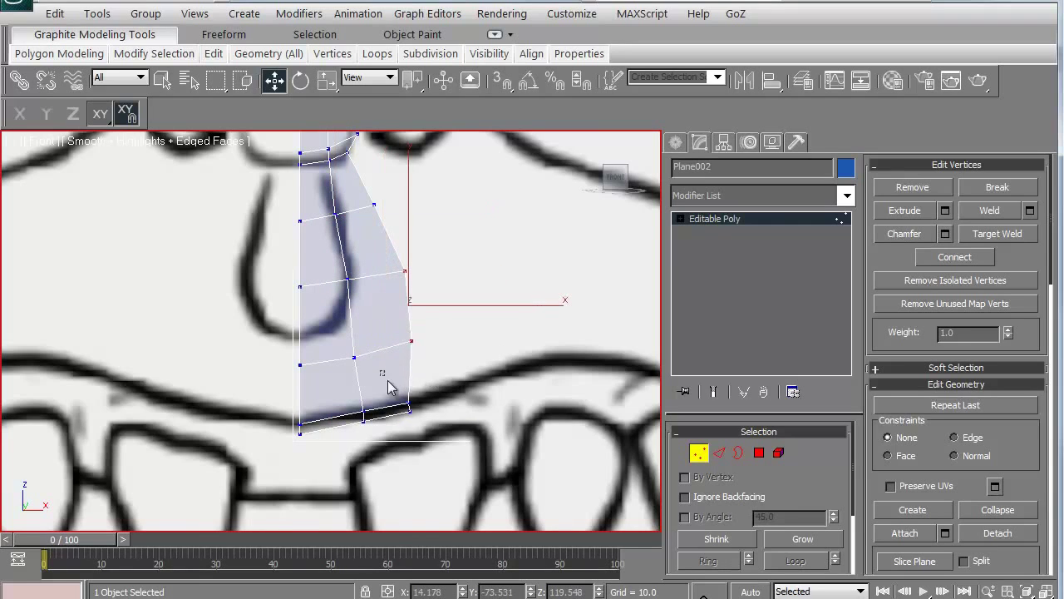
{"action": "left_click", "coordinate": [408, 407]}
{"action": "left_click_drag", "start_coordinate": [404, 409], "coordinate": [454, 398]}
{"action": "left_click_drag", "start_coordinate": [413, 341], "coordinate": [426, 334]}
Select only the outer side edges at the lip corner and extrude them in three segments along the upper lip line
{"action": "middle_click_drag", "start_coordinate": [403, 273], "coordinate": [374, 353]}
{"action": "scroll", "coordinate": [361, 344], "scroll_direction": "down", "scroll_amount": 2}
{"action": "middle_click_drag", "start_coordinate": [311, 371], "coordinate": [280, 285]}
{"action": "scroll", "coordinate": [281, 283], "scroll_direction": "up", "scroll_amount": 2}
{"action": "left_click", "coordinate": [719, 452]}
{"action": "left_click_drag", "start_coordinate": [369, 387], "coordinate": [369, 386]}
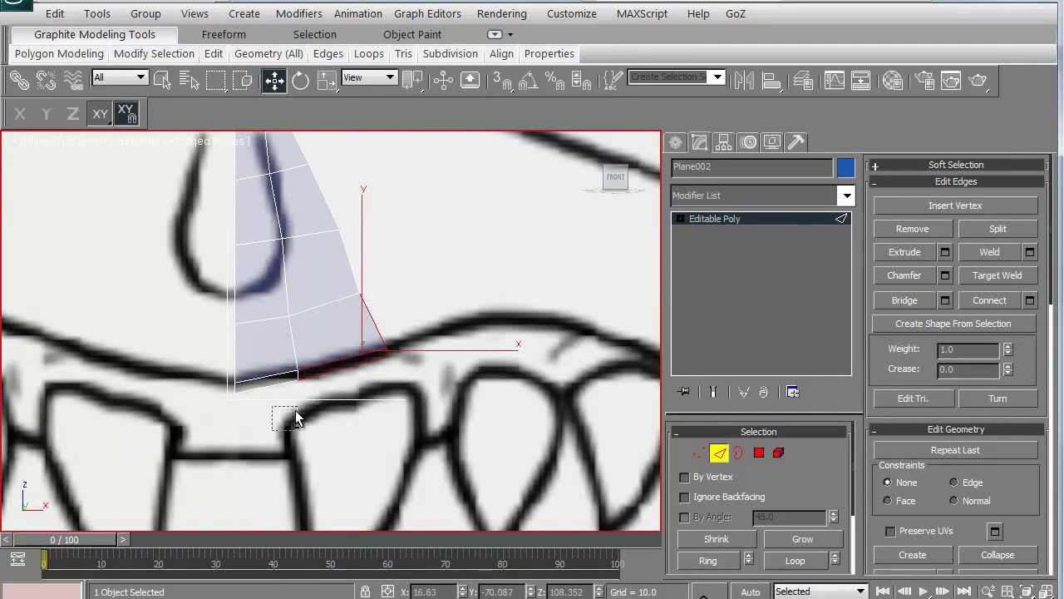
{"action": "left_click_drag", "start_coordinate": [303, 402], "coordinate": [331, 299], "text": "alt"}
{"action": "mouse_move", "coordinate": [385, 325]}
{"action": "middle_mouse_down"}
{"action": "mouse_move", "coordinate": [368, 347]}
{"action": "mouse_move", "coordinate": [255, 311]}
{"action": "mouse_move", "coordinate": [208, 323]}
{"action": "mouse_move", "coordinate": [233, 302]}
{"action": "mouse_move", "coordinate": [237, 275]}
{"action": "mouse_move", "coordinate": [263, 324]}
{"action": "middle_mouse_up"}
{"action": "scroll", "coordinate": [226, 316], "scroll_direction": "down", "scroll_amount": 3}
{"action": "scroll", "coordinate": [262, 324], "scroll_direction": "up", "scroll_amount": 2}
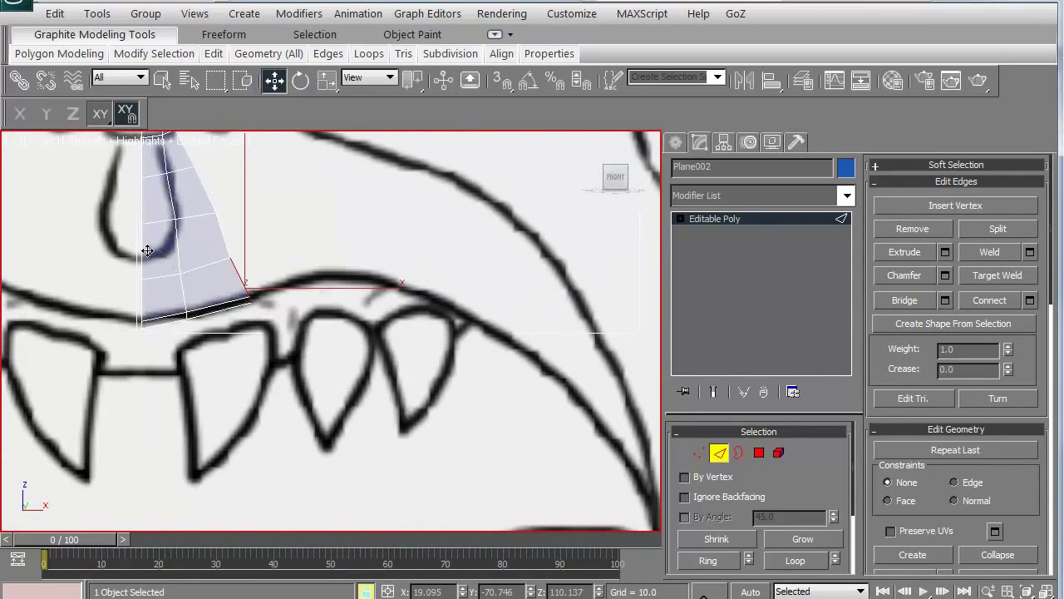
{"action": "left_click_drag", "start_coordinate": [147, 252], "coordinate": [308, 288], "text": "shift"}
Rotate the end edges about their selection centre to follow the lip curve and extrude the next segment down along it
{"action": "left_click", "coordinate": [300, 80]}
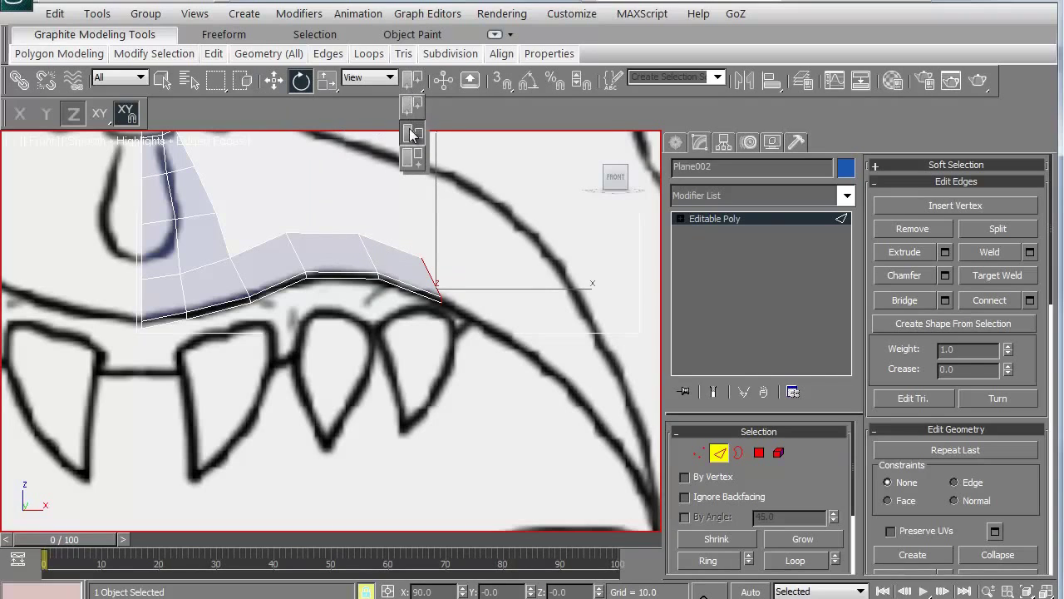
{"action": "left_click_drag", "start_coordinate": [367, 279], "coordinate": [272, 310]}
{"action": "left_click", "coordinate": [274, 80]}
{"action": "left_click_drag", "start_coordinate": [293, 194], "coordinate": [319, 254], "text": "shift"}
Rotate the end edges to follow the lip curve and extrude further segments down along it to the mouth corner
{"action": "left_click", "coordinate": [300, 80]}
{"action": "middle_click_drag", "start_coordinate": [408, 322], "coordinate": [309, 297]}
{"action": "left_click", "coordinate": [273, 80]}
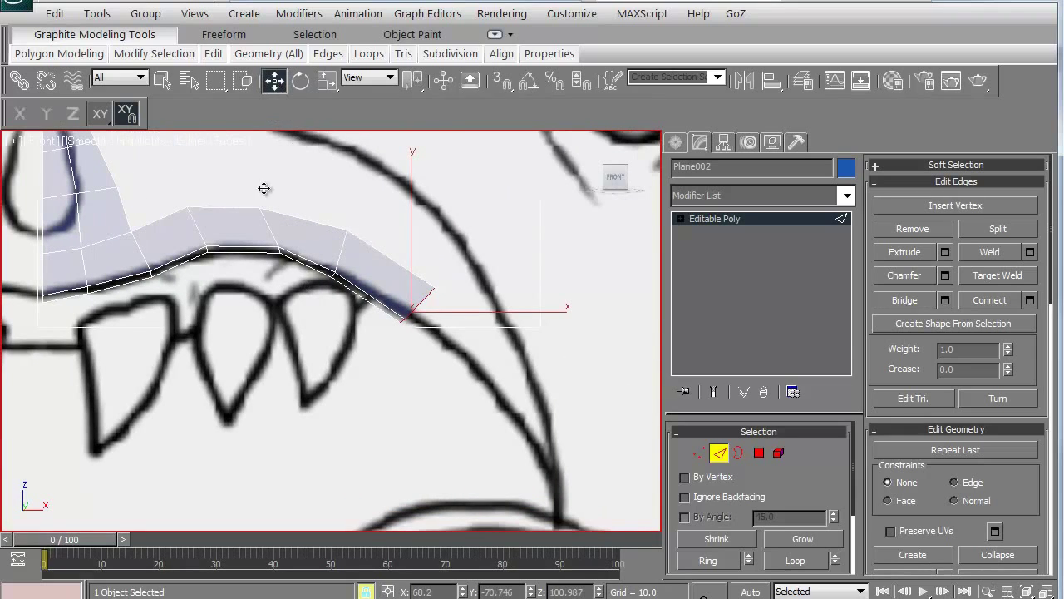
{"action": "left_click_drag", "start_coordinate": [266, 186], "coordinate": [353, 271], "text": "shift"}
{"action": "left_click", "coordinate": [300, 80]}
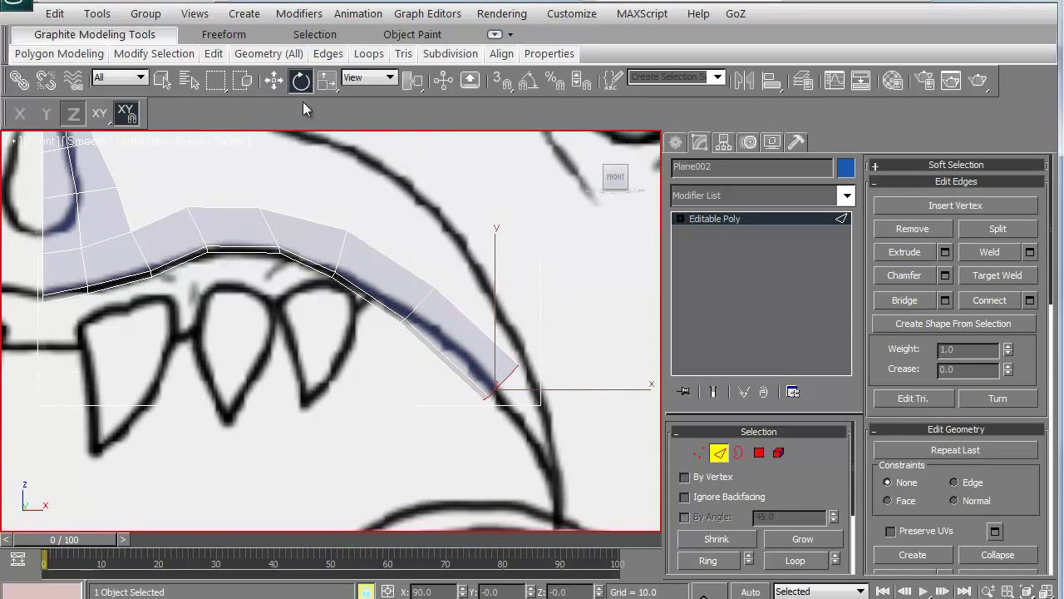
{"action": "left_click_drag", "start_coordinate": [509, 368], "coordinate": [498, 379]}
{"action": "left_click", "coordinate": [274, 80]}
{"action": "left_click_drag", "start_coordinate": [272, 140], "coordinate": [329, 233], "text": "shift"}
{"action": "middle_click_drag", "start_coordinate": [329, 290], "coordinate": [383, 300]}
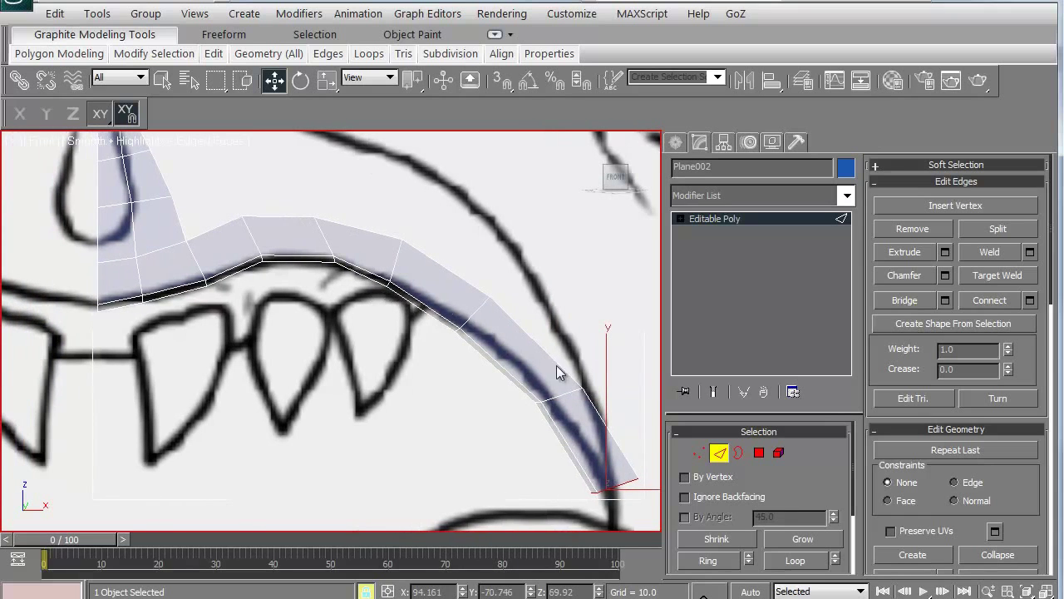
Move the upper-edge vertices in the middle of the lip strip outward to straighten and even out its segments
{"action": "left_click", "coordinate": [699, 453]}
{"action": "left_click", "coordinate": [346, 218]}
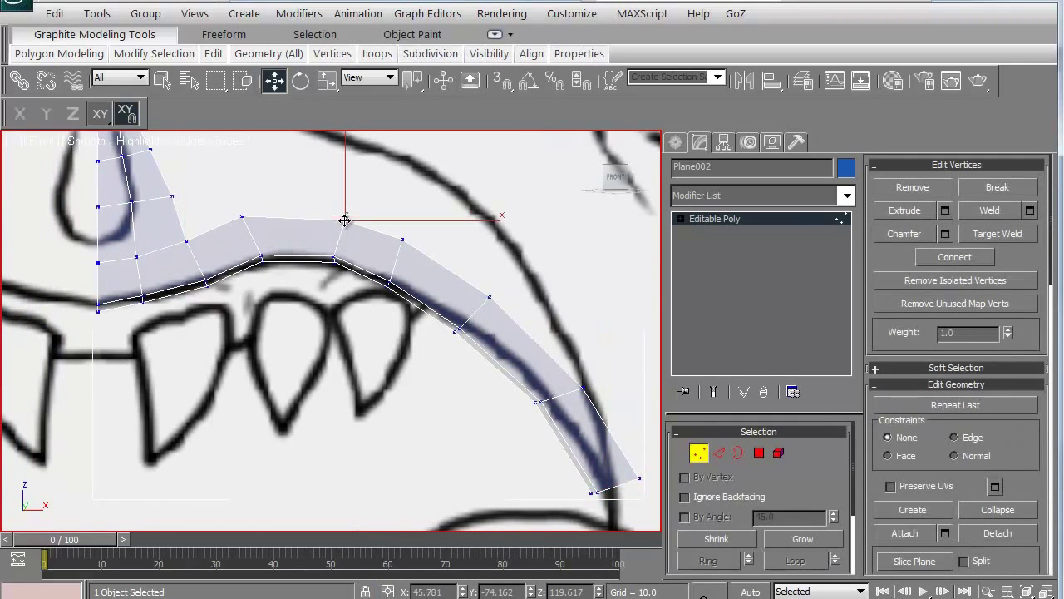
{"action": "left_click_drag", "start_coordinate": [401, 240], "coordinate": [422, 243]}
{"action": "left_click_drag", "start_coordinate": [242, 216], "coordinate": [272, 211]}
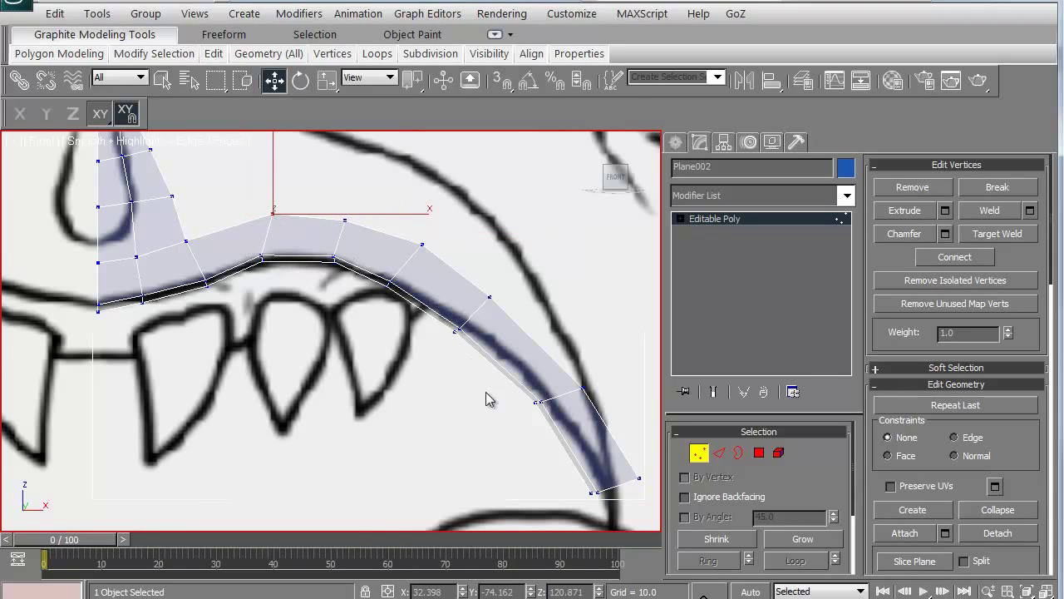
Move the last two vertex columns at the mouth corner up and inward along the lip line
{"action": "left_click_drag", "start_coordinate": [606, 457], "coordinate": [647, 509]}
{"action": "left_click_drag", "start_coordinate": [546, 405], "coordinate": [641, 500]}
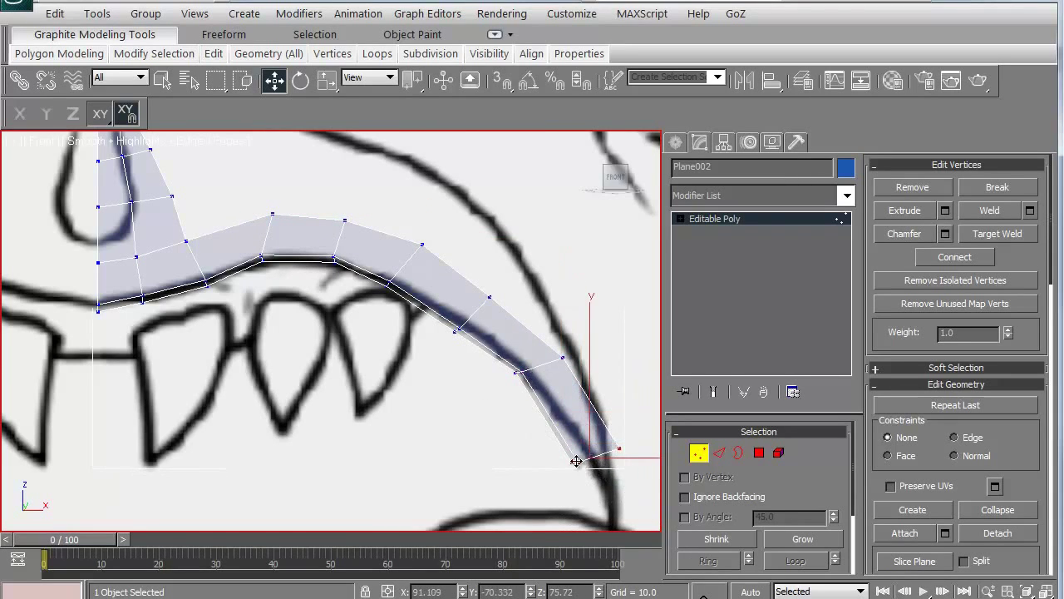
{"action": "left_click_drag", "start_coordinate": [576, 461], "coordinate": [583, 456]}
{"action": "left_click", "coordinate": [413, 451]}
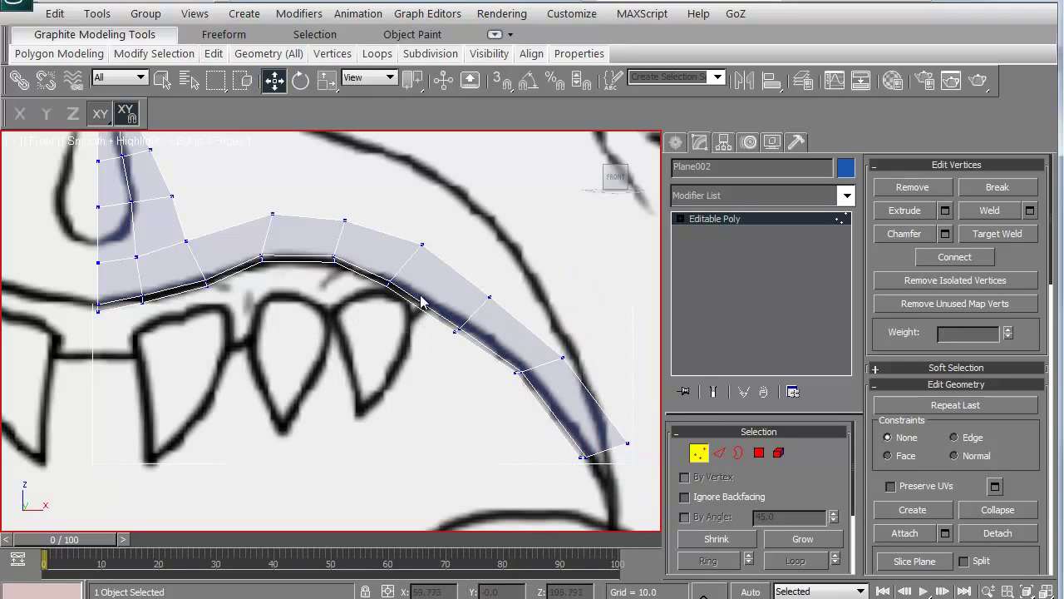
Adjust the lower-edge vertices above the outer teeth so they follow the drawn lip line
{"action": "left_click_drag", "start_coordinate": [483, 345], "coordinate": [466, 324]}
{"action": "left_click", "coordinate": [338, 326]}
{"action": "left_click", "coordinate": [389, 283]}
{"action": "left_click_drag", "start_coordinate": [386, 288], "coordinate": [403, 280]}
Move the outer vertices beside the nose and at the start of the lip strip to smooth the transition
{"action": "middle_click_drag", "start_coordinate": [187, 260], "coordinate": [276, 345]}
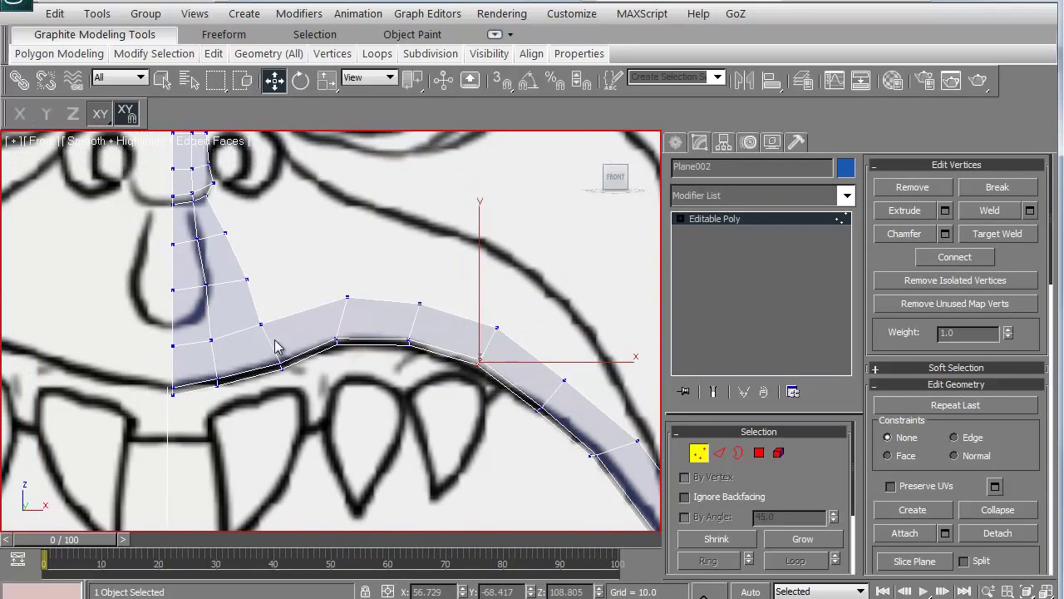
{"action": "left_click_drag", "start_coordinate": [259, 323], "coordinate": [272, 316]}
{"action": "left_click", "coordinate": [346, 294]}
{"action": "left_click", "coordinate": [247, 279]}
{"action": "left_click", "coordinate": [225, 232]}
Select the mouth-corner vertices, grow the selection along the lip, and move it backward along X only in the side view
{"action": "scroll", "coordinate": [348, 336], "scroll_direction": "down", "scroll_amount": 5}
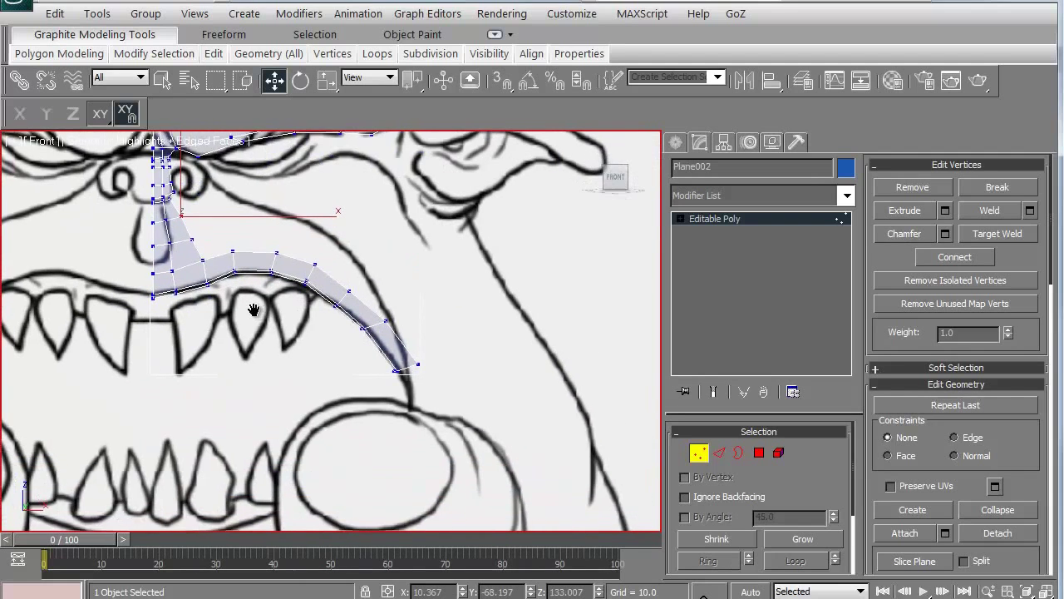
{"action": "scroll", "coordinate": [333, 333], "scroll_direction": "up", "scroll_amount": 5}
{"action": "left_click_drag", "start_coordinate": [578, 461], "coordinate": [578, 461]}
{"action": "scroll", "coordinate": [361, 378], "scroll_direction": "down", "scroll_amount": 6}
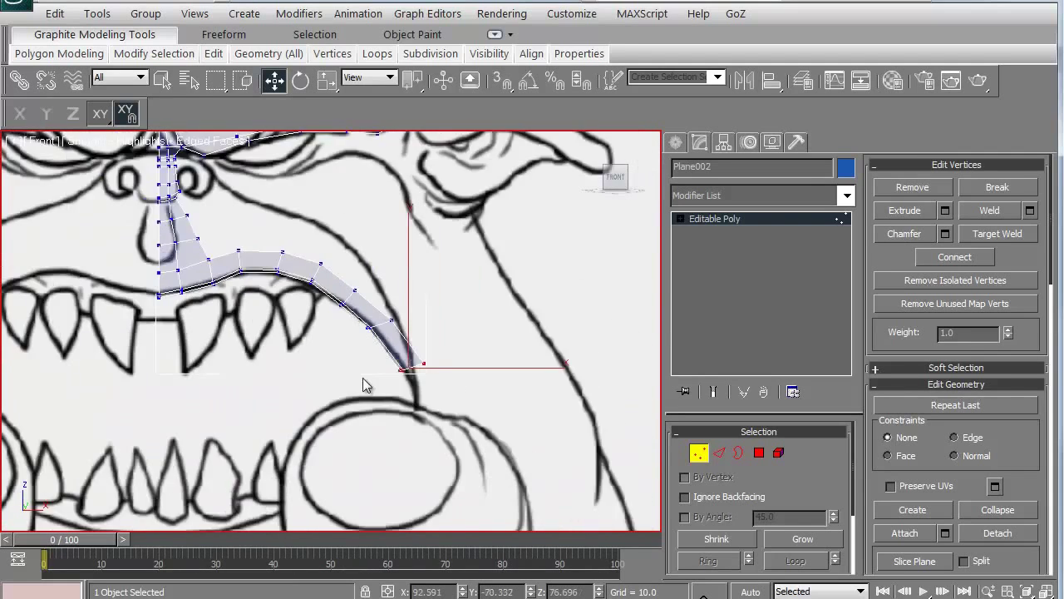
{"action": "middle_click_drag", "start_coordinate": [313, 364], "coordinate": [301, 361]}
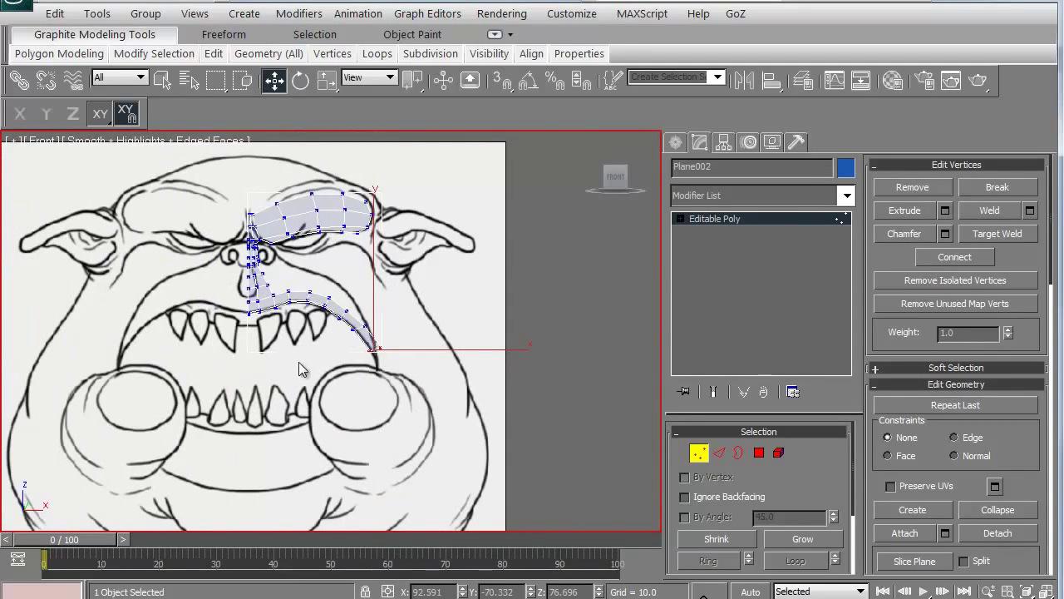
{"action": "scroll", "coordinate": [273, 332], "scroll_direction": "up", "scroll_amount": 4}
{"action": "middle_click_drag", "start_coordinate": [192, 325], "coordinate": [247, 363]}
{"action": "scroll", "coordinate": [248, 363], "scroll_direction": "down", "scroll_amount": 2}
{"action": "key", "text": "r"}
{"action": "key", "text": "z"}
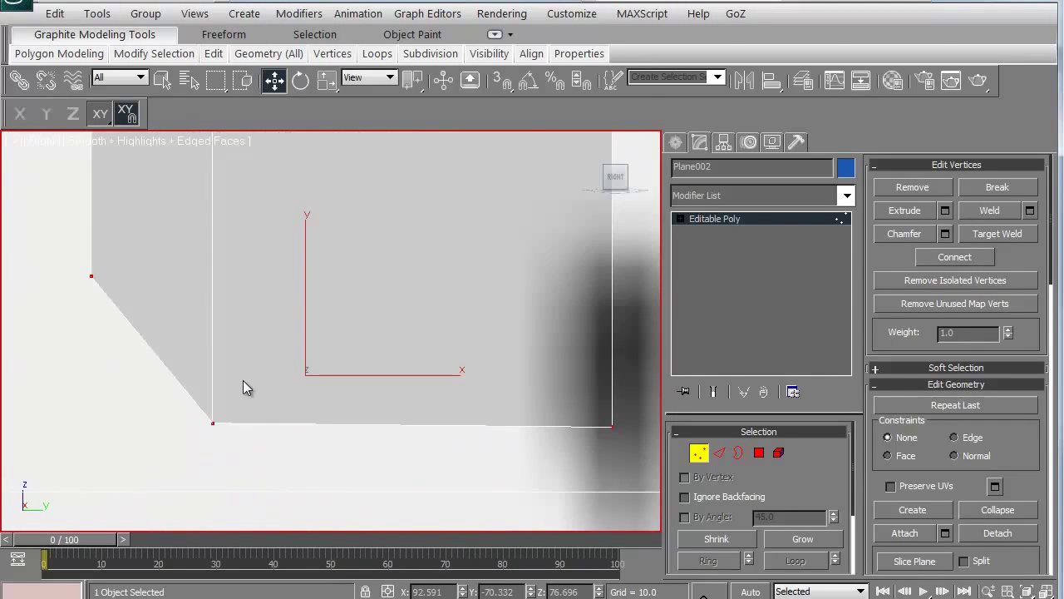
{"action": "scroll", "coordinate": [223, 333], "scroll_direction": "down", "scroll_amount": 10}
{"action": "middle_click_drag", "start_coordinate": [288, 285], "coordinate": [284, 296]}
{"action": "scroll", "coordinate": [284, 296], "scroll_direction": "up", "scroll_amount": 4}
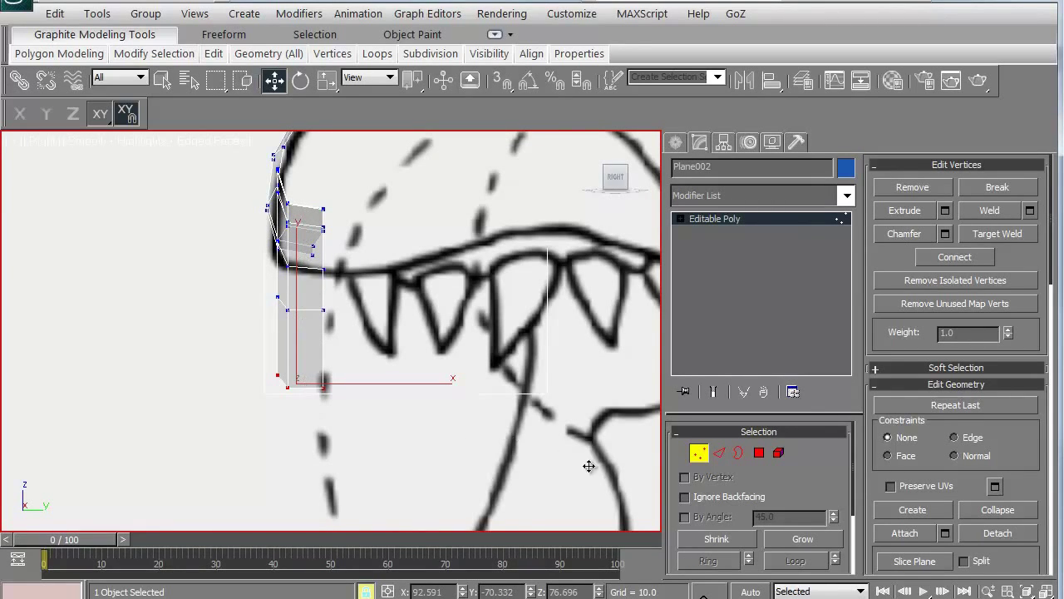
{"action": "left_click", "coordinate": [800, 540]}
{"action": "left_click", "coordinate": [800, 540]}
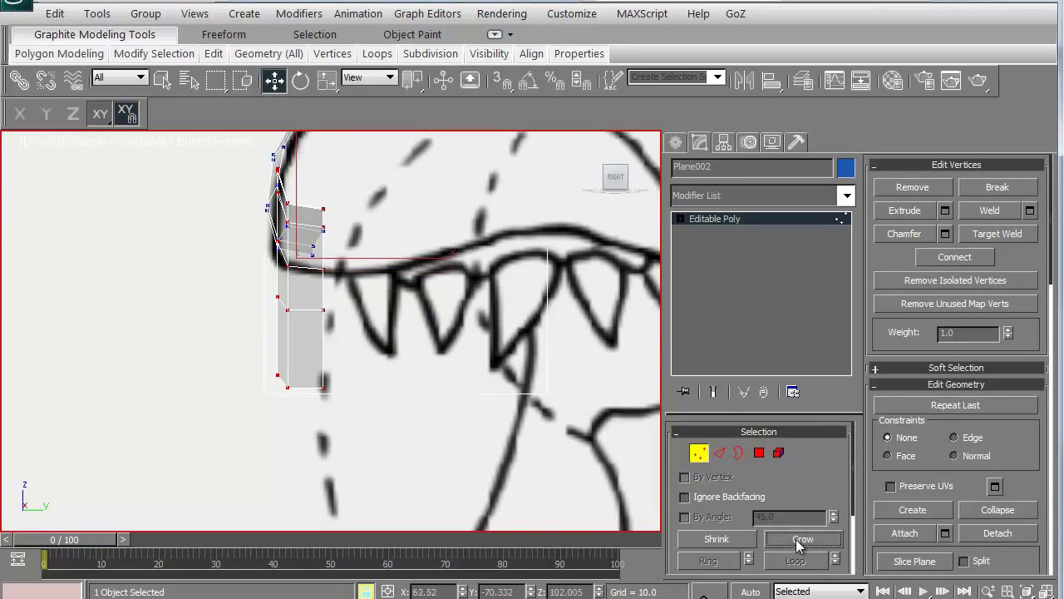
{"action": "left_click", "coordinate": [21, 114]}
{"action": "left_click_drag", "start_coordinate": [107, 235], "coordinate": [178, 238]}
Shrink the selection column by column, moving the remaining outer lip vertices further back in the side view
{"action": "left_click", "coordinate": [716, 538]}
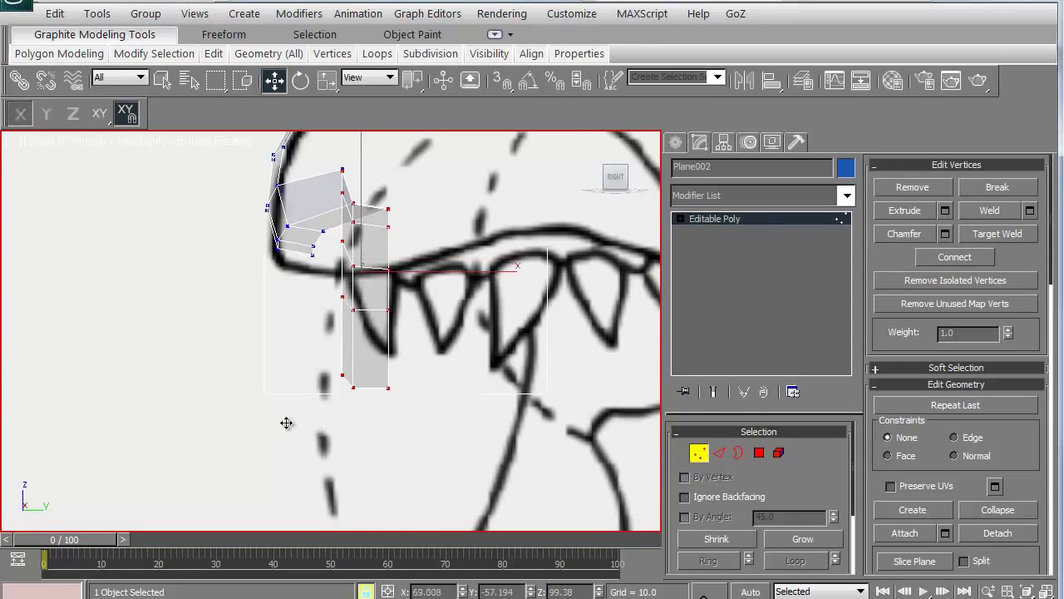
{"action": "left_click_drag", "start_coordinate": [291, 423], "coordinate": [365, 419]}
{"action": "left_click", "coordinate": [716, 539]}
{"action": "middle_click_drag", "start_coordinate": [416, 424], "coordinate": [168, 433]}
{"action": "left_click_drag", "start_coordinate": [168, 434], "coordinate": [455, 442]}
{"action": "left_click", "coordinate": [716, 538]}
{"action": "left_click", "coordinate": [703, 542]}
{"action": "left_click", "coordinate": [703, 539]}
In the bottom view, move the middle columns of the lip strip outward and forward to curve it around the mouth
{"action": "scroll", "coordinate": [416, 365], "scroll_direction": "down", "scroll_amount": 3}
{"action": "mouse_move", "coordinate": [304, 338]}
{"action": "middle_mouse_down"}
{"action": "mouse_move", "coordinate": [270, 373]}
{"action": "mouse_move", "coordinate": [292, 335]}
{"action": "mouse_move", "coordinate": [388, 348]}
{"action": "mouse_move", "coordinate": [349, 388]}
{"action": "mouse_move", "coordinate": [295, 382]}
{"action": "mouse_move", "coordinate": [352, 340]}
{"action": "mouse_move", "coordinate": [341, 301]}
{"action": "middle_mouse_up"}
{"action": "scroll", "coordinate": [274, 364], "scroll_direction": "up", "scroll_amount": 2}
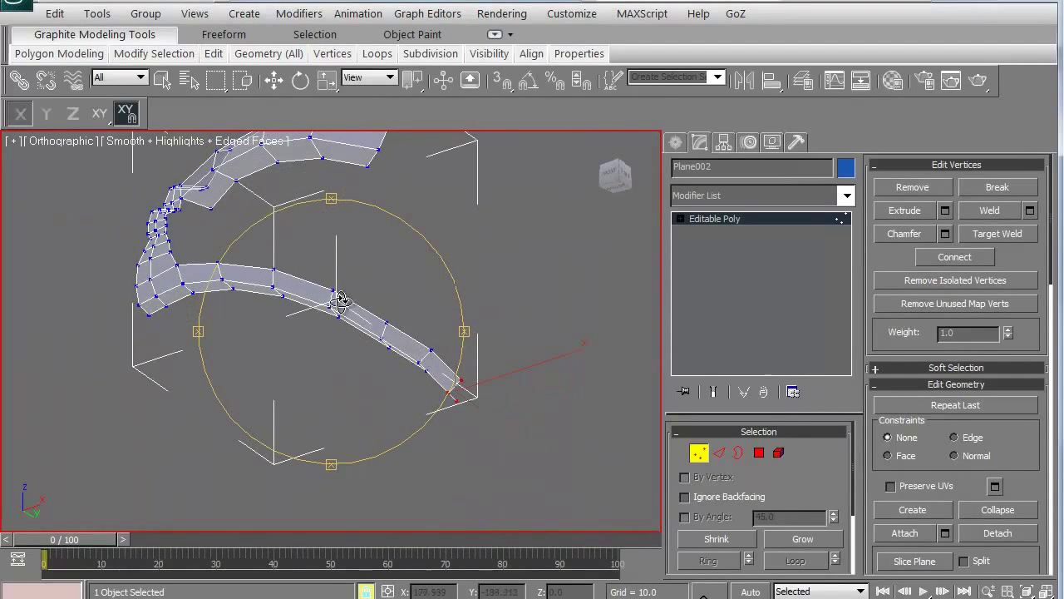
{"action": "left_click", "coordinate": [274, 80]}
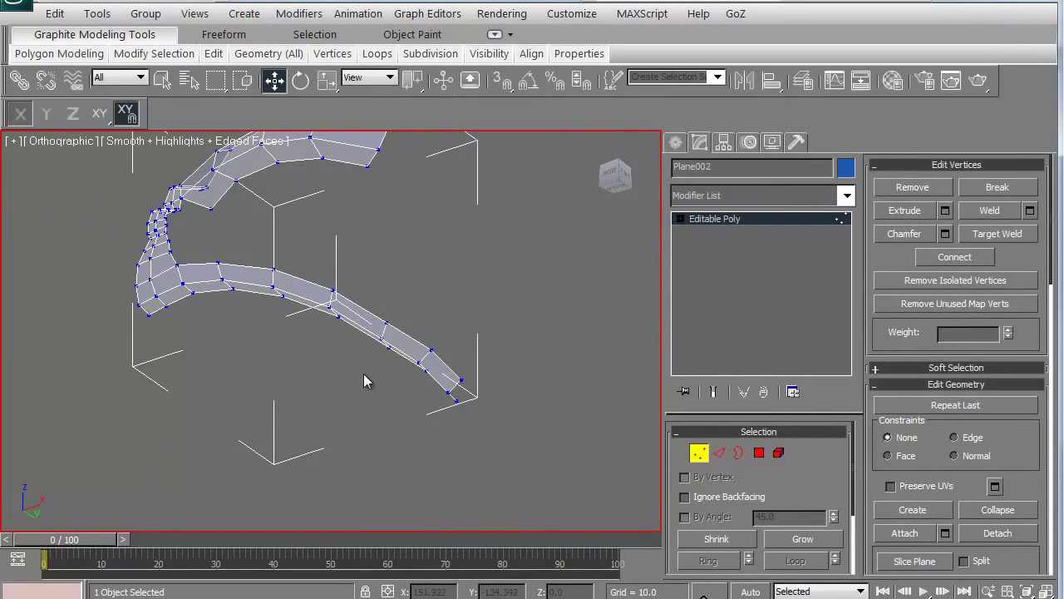
{"action": "left_click_drag", "start_coordinate": [439, 384], "coordinate": [435, 386]}
{"action": "key", "text": "b"}
{"action": "key", "text": "z"}
{"action": "scroll", "coordinate": [322, 370], "scroll_direction": "down", "scroll_amount": 4}
{"action": "middle_click_drag", "start_coordinate": [302, 309], "coordinate": [314, 305]}
{"action": "scroll", "coordinate": [313, 303], "scroll_direction": "up", "scroll_amount": 2}
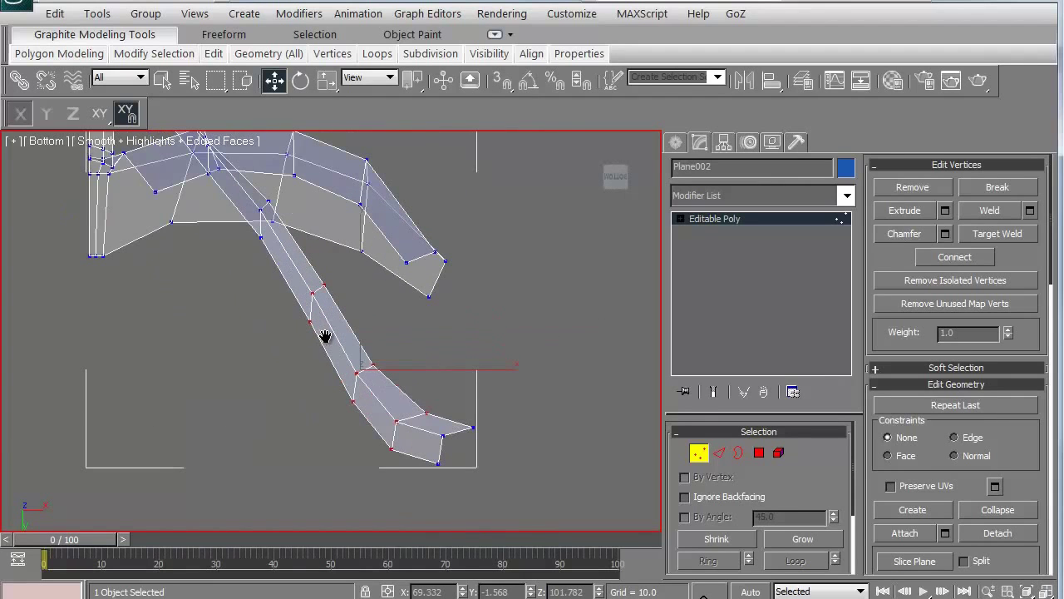
{"action": "left_click", "coordinate": [100, 112]}
{"action": "left_click_drag", "start_coordinate": [166, 363], "coordinate": [326, 341]}
{"action": "left_click_drag", "start_coordinate": [406, 345], "coordinate": [448, 370]}
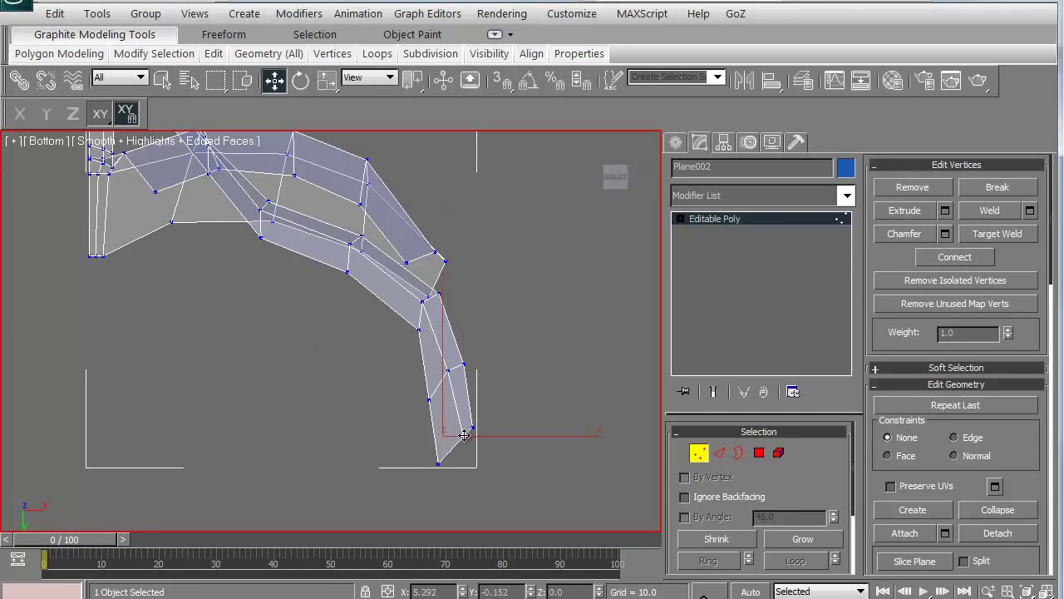
Select the next vertex columns of the lip strip in the bottom view and shift them to round the curve
{"action": "scroll", "coordinate": [316, 328], "scroll_direction": "up", "scroll_amount": 5}
{"action": "left_click", "coordinate": [221, 216]}
{"action": "scroll", "coordinate": [229, 282], "scroll_direction": "down", "scroll_amount": 3}
{"action": "left_click_drag", "start_coordinate": [151, 326], "coordinate": [174, 247]}
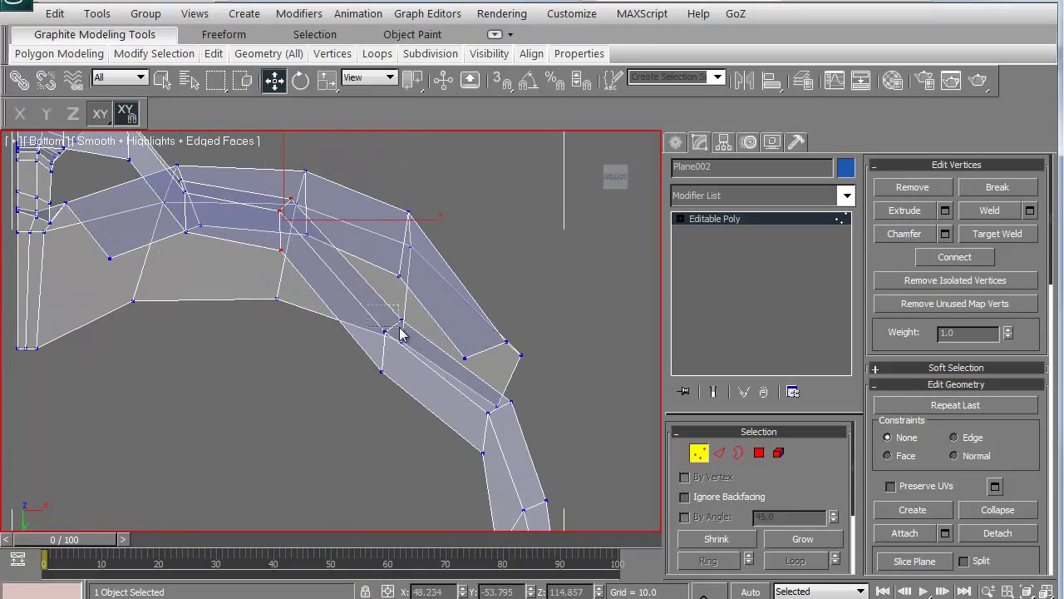
{"action": "left_click_drag", "start_coordinate": [401, 329], "coordinate": [402, 332]}
{"action": "left_click", "coordinate": [381, 372], "text": "ctrl"}
{"action": "key", "text": "space"}
{"action": "left_click_drag", "start_coordinate": [283, 357], "coordinate": [316, 323]}
Reposition the lip vertex columns nearer the nose in the bottom view so the inner part curves evenly
{"action": "middle_click_drag", "start_coordinate": [102, 232], "coordinate": [249, 358]}
{"action": "scroll", "coordinate": [249, 360], "scroll_direction": "up", "scroll_amount": 3}
{"action": "left_click_drag", "start_coordinate": [302, 258], "coordinate": [338, 308]}
{"action": "left_click_drag", "start_coordinate": [304, 233], "coordinate": [351, 430]}
{"action": "key", "text": "space"}
{"action": "left_click_drag", "start_coordinate": [207, 379], "coordinate": [245, 271]}
{"action": "scroll", "coordinate": [256, 299], "scroll_direction": "down", "scroll_amount": 6}
{"action": "scroll", "coordinate": [256, 298], "scroll_direction": "up", "scroll_amount": 5}
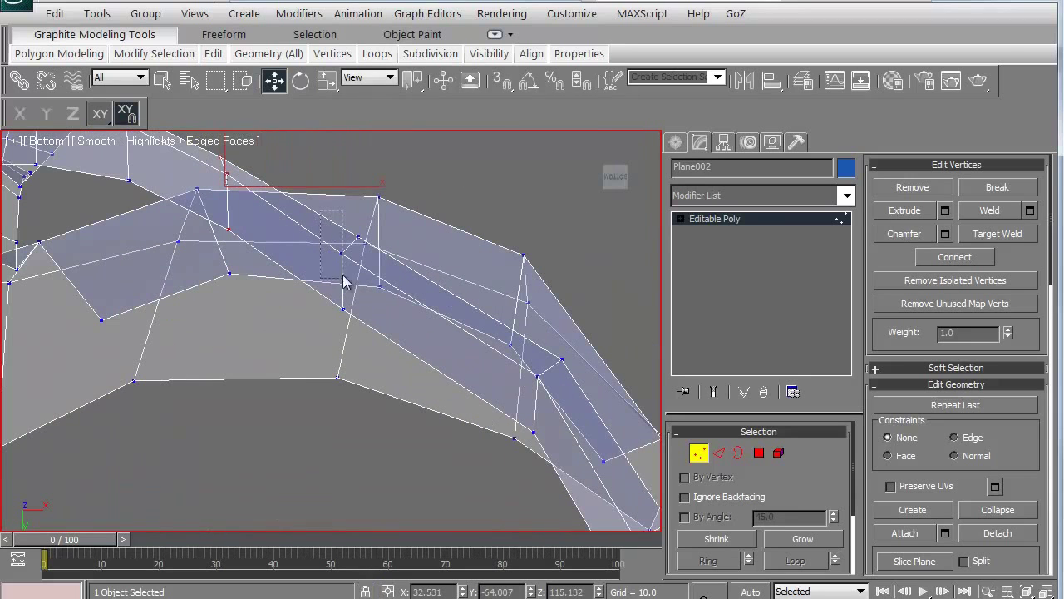
{"action": "left_click_drag", "start_coordinate": [364, 327], "coordinate": [364, 326]}
{"action": "key", "text": "space"}
{"action": "left_click_drag", "start_coordinate": [245, 309], "coordinate": [277, 301]}
Fine-tune individual vertices along the lip strip in the bottom view to even out its width
{"action": "middle_click_drag", "start_coordinate": [455, 413], "coordinate": [302, 296]}
{"action": "key", "text": "space"}
{"action": "left_click_drag", "start_coordinate": [384, 260], "coordinate": [402, 276]}
{"action": "left_click_drag", "start_coordinate": [483, 423], "coordinate": [495, 447]}
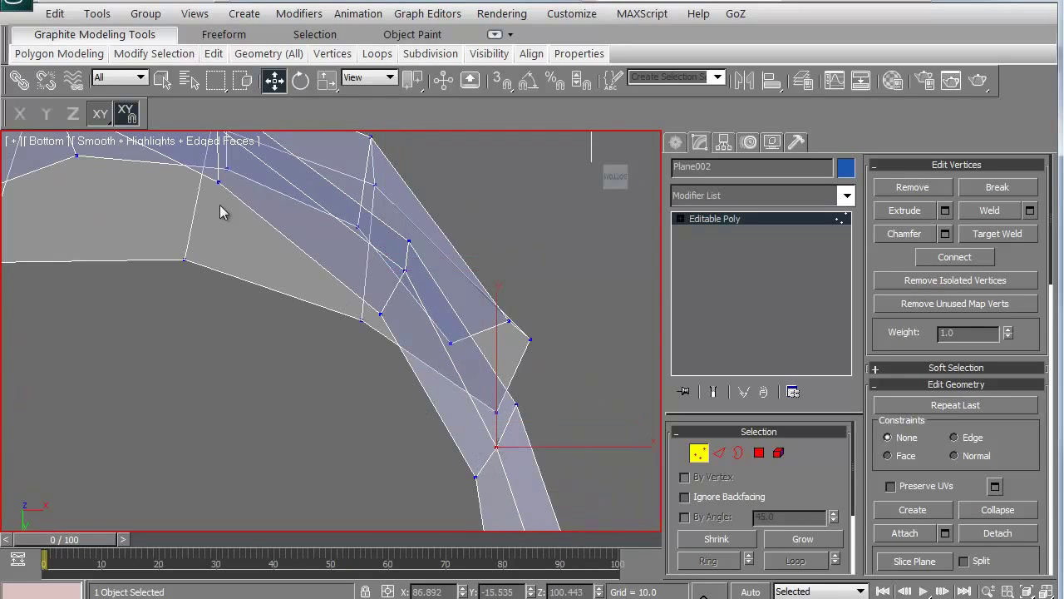
{"action": "middle_click_drag", "start_coordinate": [220, 200], "coordinate": [320, 351]}
{"action": "left_click_drag", "start_coordinate": [301, 269], "coordinate": [321, 283]}
{"action": "left_click", "coordinate": [154, 179]}
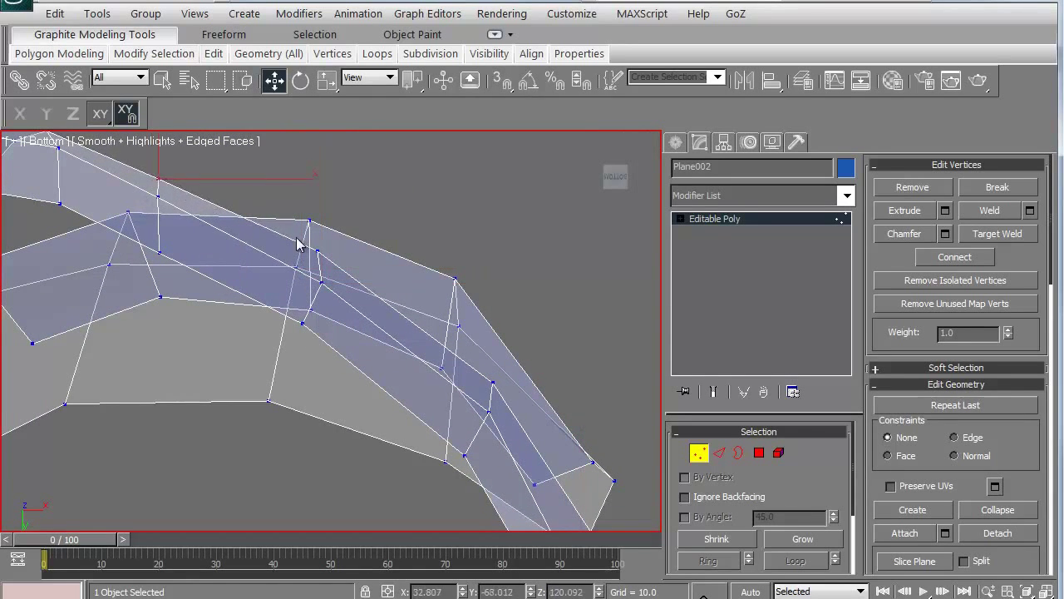
Leave vertex editing and mirror the whole mesh across the X axis as an instance in the front view
{"action": "scroll", "coordinate": [350, 320], "scroll_direction": "down", "scroll_amount": 4}
{"action": "middle_click_drag", "start_coordinate": [200, 403], "coordinate": [249, 354]}
{"action": "scroll", "coordinate": [250, 356], "scroll_direction": "up", "scroll_amount": 1}
{"action": "key", "text": "f"}
{"action": "scroll", "coordinate": [258, 373], "scroll_direction": "down", "scroll_amount": 3}
{"action": "scroll", "coordinate": [266, 384], "scroll_direction": "up", "scroll_amount": 3}
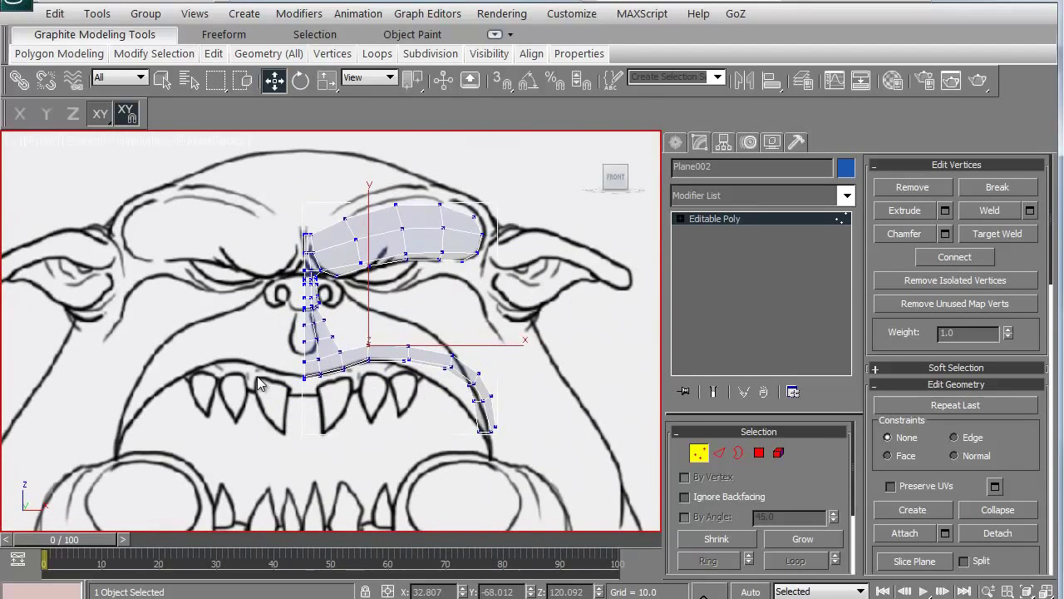
{"action": "left_click", "coordinate": [705, 452]}
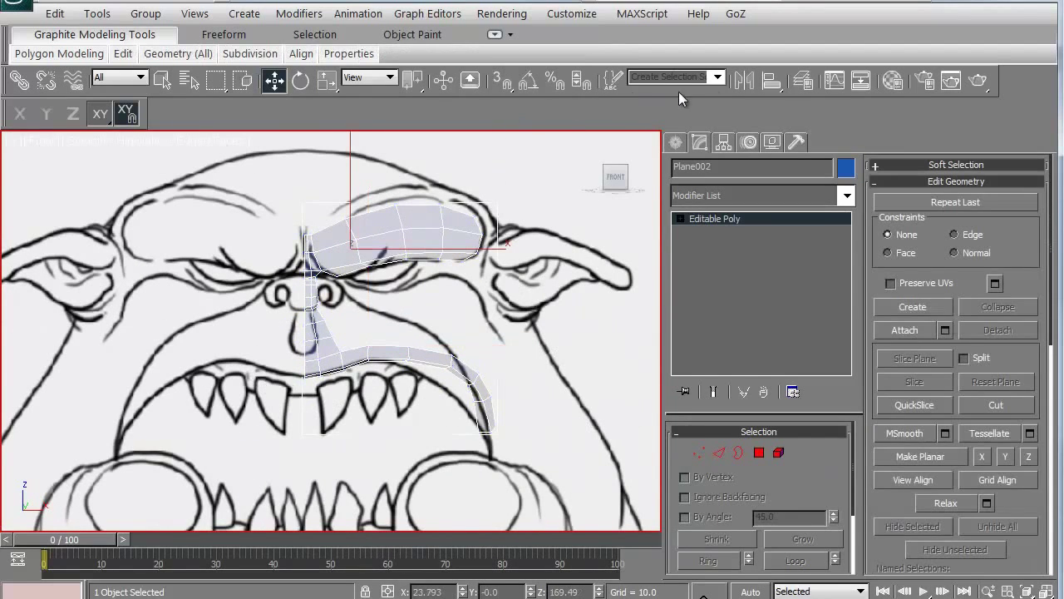
{"action": "left_click", "coordinate": [743, 80]}
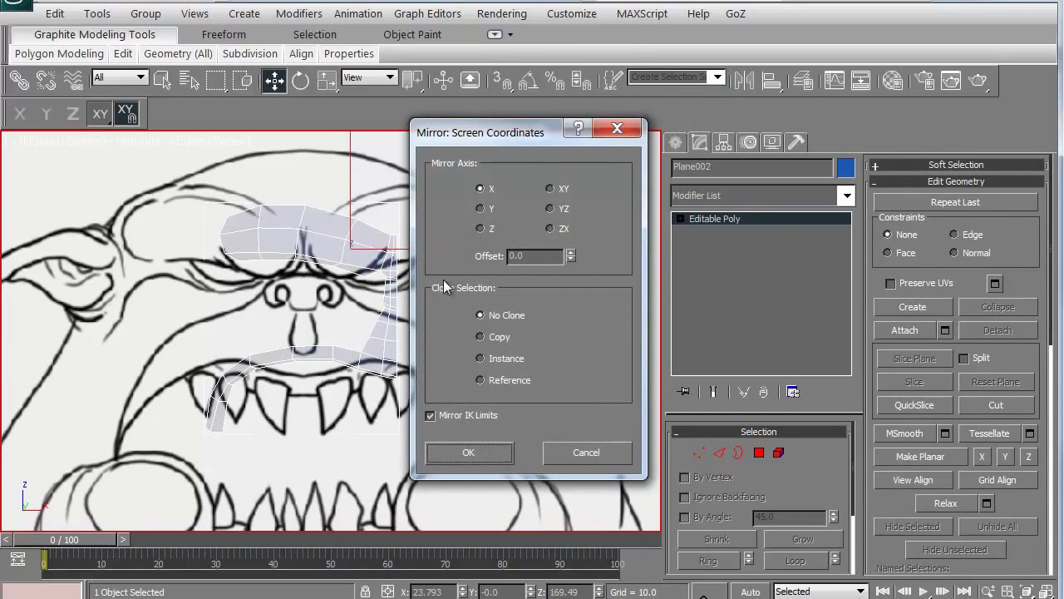
{"action": "left_click", "coordinate": [481, 358]}
{"action": "left_click", "coordinate": [468, 452]}
Turn on snapping, constrain movement to X, and move the mirrored half to meet the original at the face's centre line
{"action": "middle_click_drag", "start_coordinate": [449, 416], "coordinate": [379, 337]}
{"action": "key", "text": "space"}
{"action": "left_click", "coordinate": [499, 83]}
{"action": "left_click", "coordinate": [20, 114]}
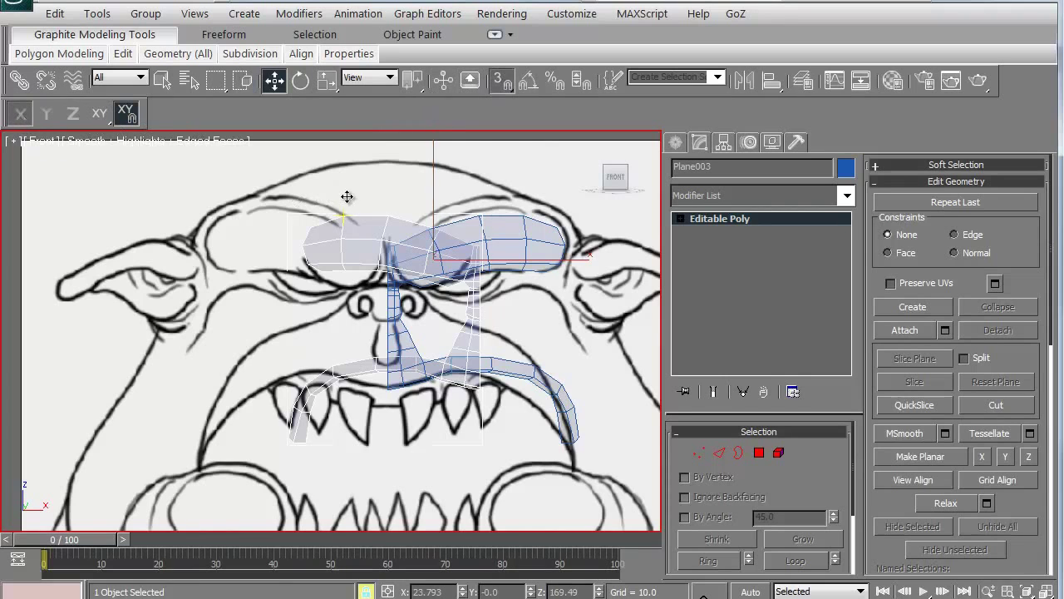
{"action": "left_click_drag", "start_coordinate": [344, 197], "coordinate": [192, 211]}
{"action": "left_click_drag", "start_coordinate": [334, 243], "coordinate": [384, 243]}
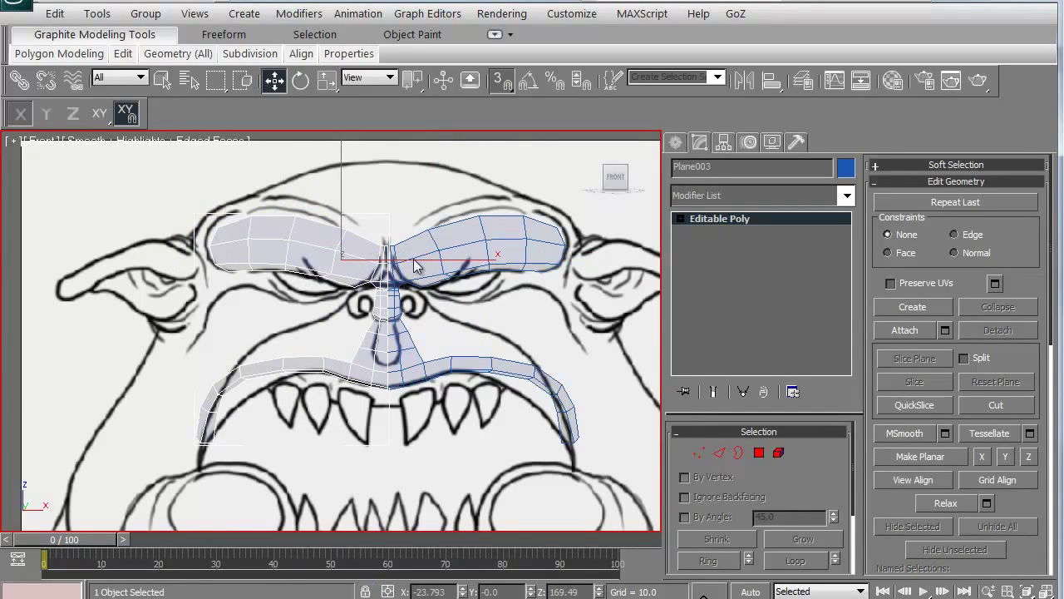
Select both halves and assign the opaque 01 - Default material to them
{"action": "key", "text": "ctrl+a"}
{"action": "key", "text": "m"}
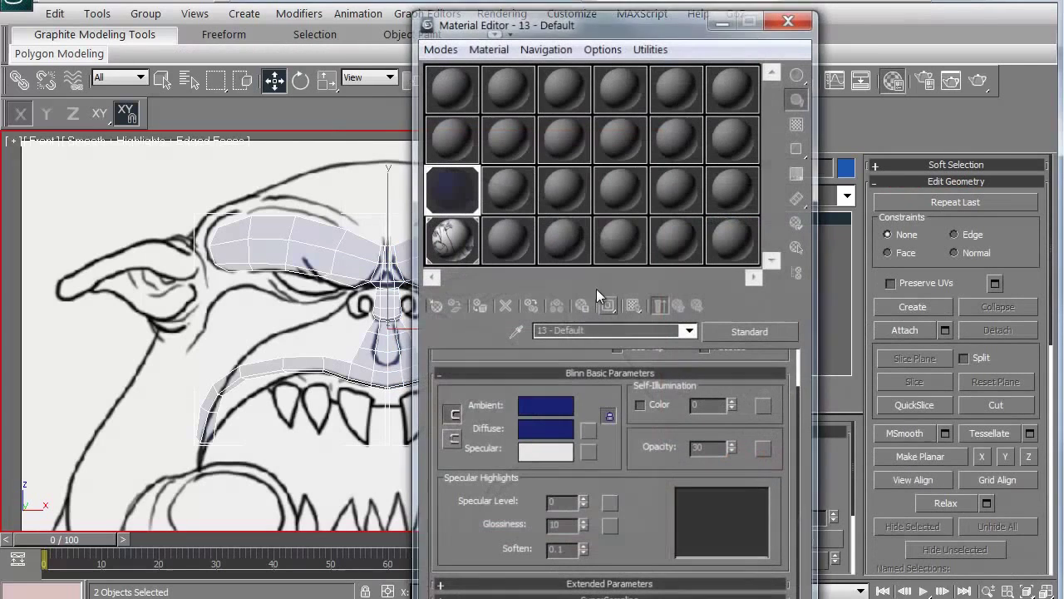
{"action": "left_click", "coordinate": [475, 107]}
{"action": "left_click", "coordinate": [478, 306]}
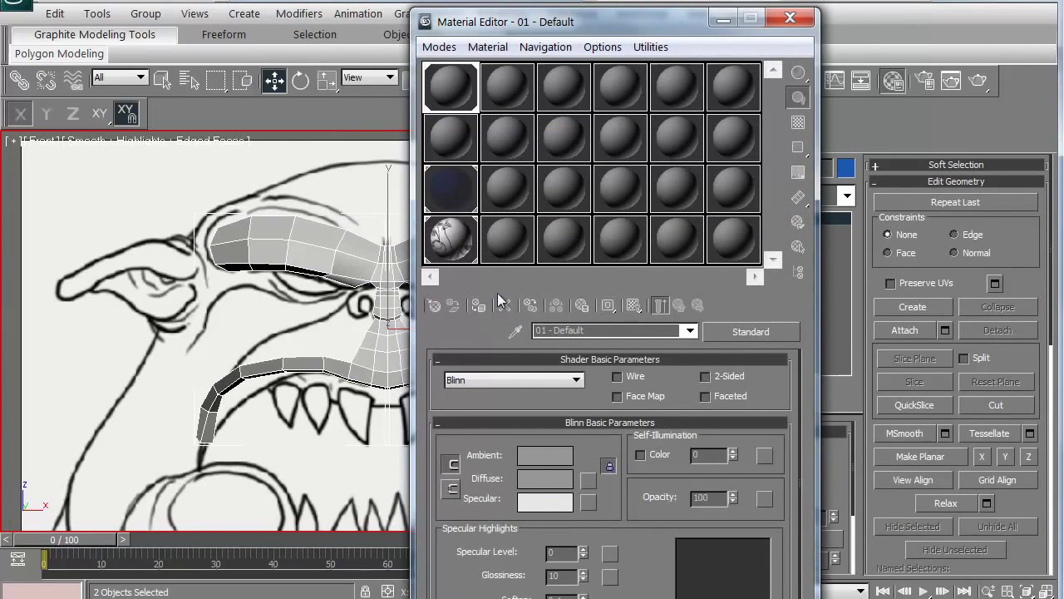
{"action": "left_click", "coordinate": [777, 20]}
Select all polygons on both halves and bring up their smoothing group settings
{"action": "middle_click_drag", "start_coordinate": [290, 326], "coordinate": [279, 316]}
{"action": "left_click", "coordinate": [758, 452]}
{"action": "left_click", "coordinate": [469, 247]}
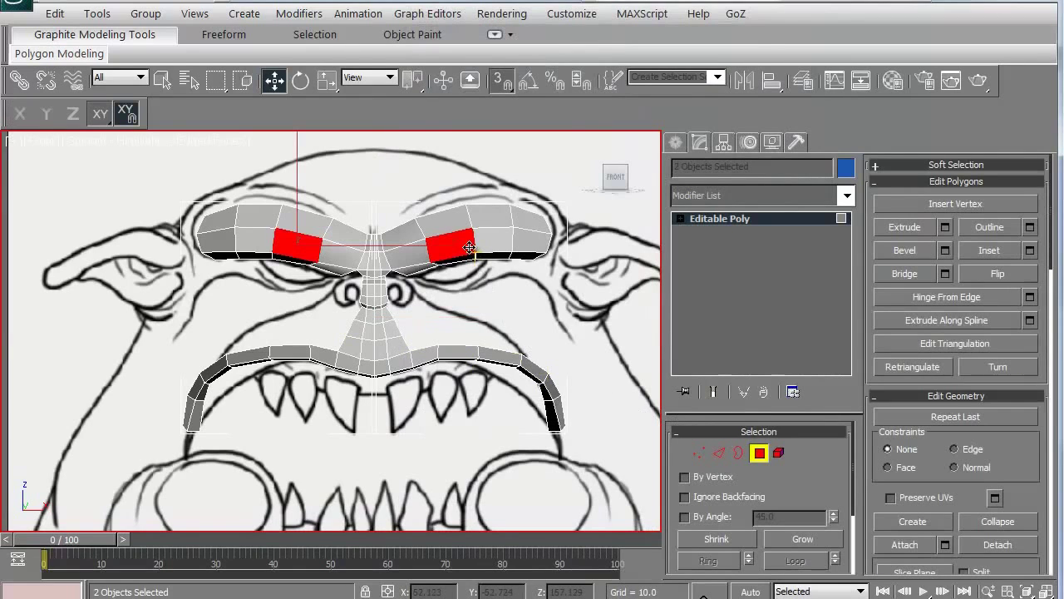
{"action": "key", "text": "ctrl+a"}
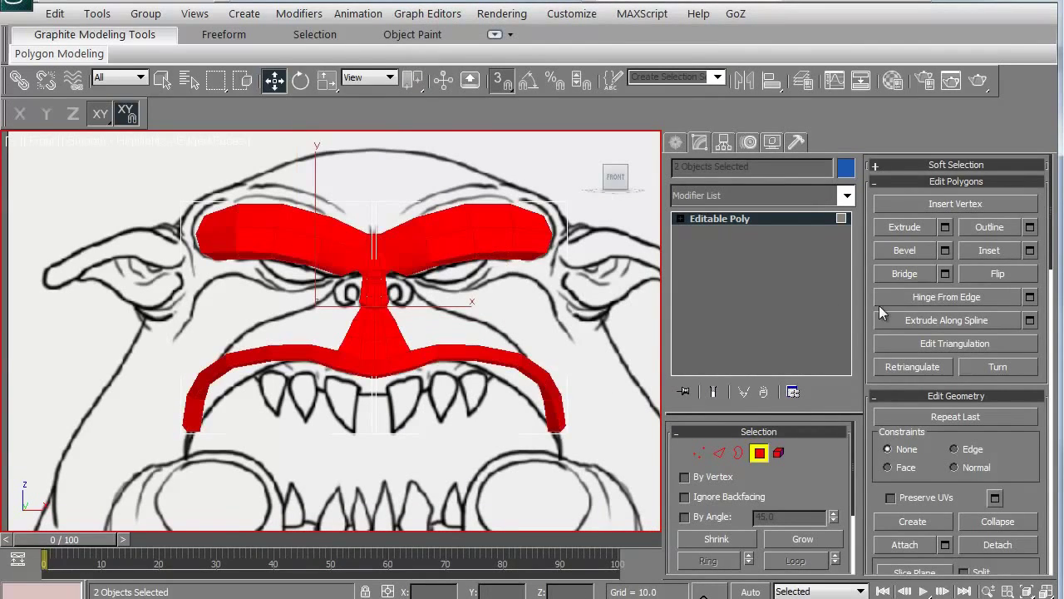
{"action": "left_click_drag", "start_coordinate": [865, 424], "coordinate": [848, 127]}
{"action": "left_click_drag", "start_coordinate": [878, 497], "coordinate": [879, 381]}
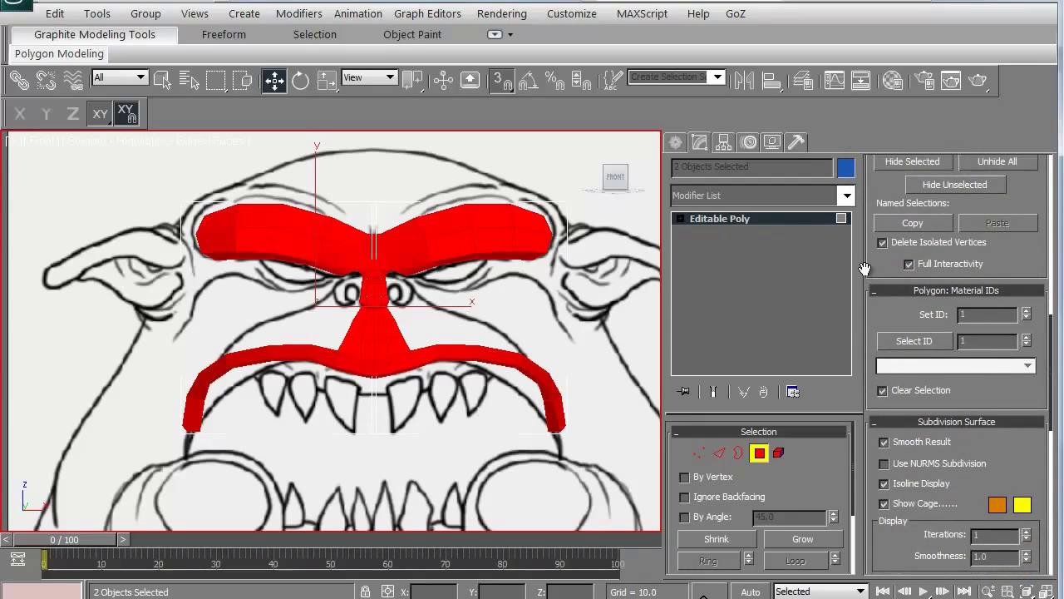
{"action": "left_click", "coordinate": [915, 290]}
{"action": "left_click", "coordinate": [911, 308]}
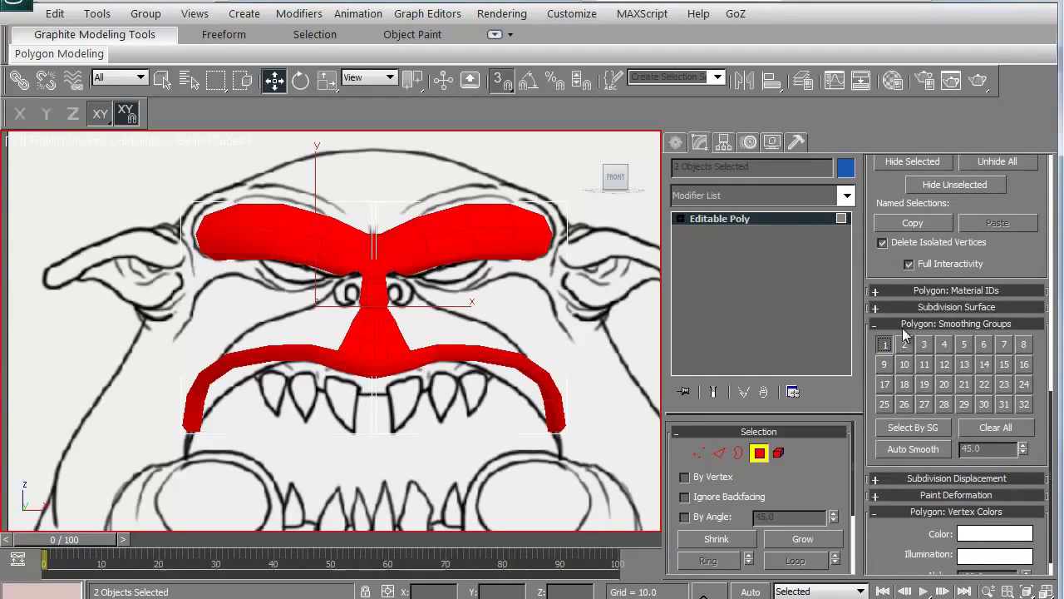
Clear the polygon selection and examine both halves of the mesh from the side in perspective
{"action": "left_click", "coordinate": [152, 338]}
{"action": "mouse_move", "coordinate": [221, 355]}
{"action": "middle_mouse_down"}
{"action": "mouse_move", "coordinate": [209, 388]}
{"action": "mouse_move", "coordinate": [274, 384]}
{"action": "mouse_move", "coordinate": [222, 391]}
{"action": "mouse_move", "coordinate": [181, 368]}
{"action": "mouse_move", "coordinate": [261, 356]}
{"action": "mouse_move", "coordinate": [315, 407]}
{"action": "mouse_move", "coordinate": [208, 387]}
{"action": "mouse_move", "coordinate": [239, 382]}
{"action": "mouse_move", "coordinate": [304, 309]}
{"action": "mouse_move", "coordinate": [416, 385]}
{"action": "mouse_move", "coordinate": [237, 399]}
{"action": "mouse_move", "coordinate": [293, 359]}
{"action": "mouse_move", "coordinate": [287, 336]}
{"action": "middle_mouse_up"}
{"action": "middle_click_drag", "start_coordinate": [485, 340], "coordinate": [254, 405], "text": "alt"}
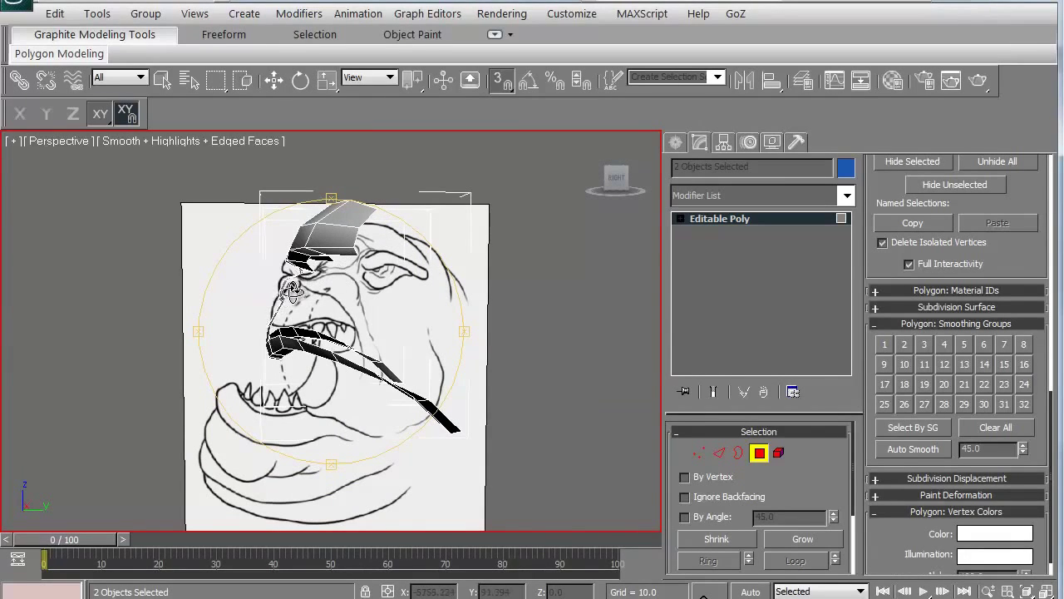
Compare the mirrored brow, nose and lip mesh with the side and front reference drawings, and inspect its curvature from below in perspective
{"action": "mouse_move", "coordinate": [250, 364]}
{"action": "middle_mouse_down", "text": "alt"}
{"action": "mouse_move", "coordinate": [370, 338]}
{"action": "mouse_move", "coordinate": [316, 374]}
{"action": "mouse_move", "coordinate": [278, 423]}
{"action": "mouse_move", "coordinate": [240, 411]}
{"action": "mouse_move", "coordinate": [204, 378]}
{"action": "mouse_move", "coordinate": [169, 327]}
{"action": "mouse_move", "coordinate": [238, 376]}
{"action": "middle_mouse_up", "text": "alt"}
{"action": "key", "text": "r"}
{"action": "scroll", "coordinate": [238, 376], "scroll_direction": "down", "scroll_amount": 5}
{"action": "scroll", "coordinate": [276, 341], "scroll_direction": "up", "scroll_amount": 5}
{"action": "middle_click_drag", "start_coordinate": [276, 341], "coordinate": [283, 390]}
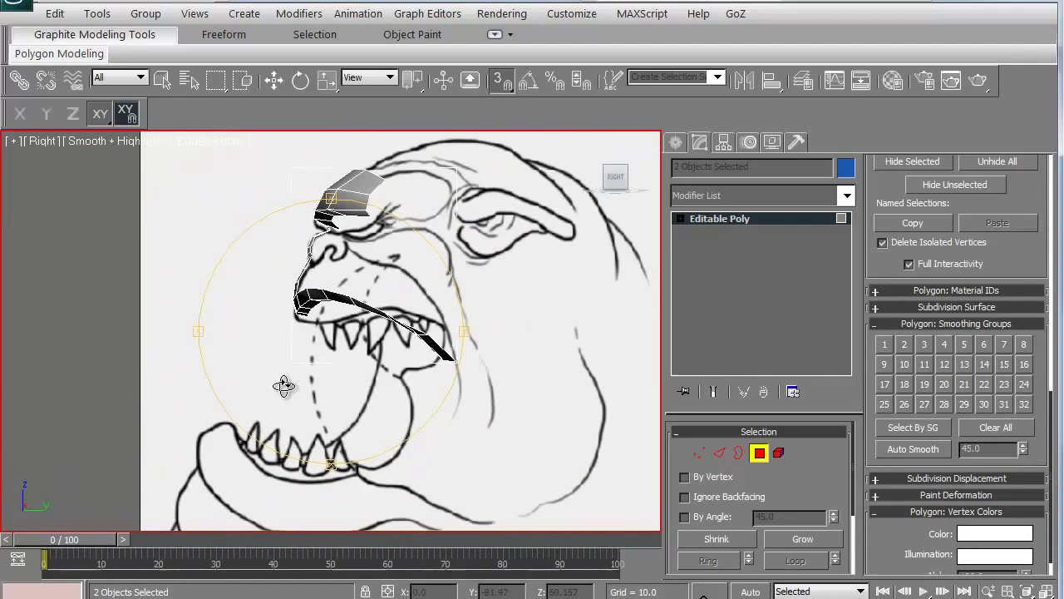
{"action": "key", "text": "f"}
{"action": "scroll", "coordinate": [332, 333], "scroll_direction": "down", "scroll_amount": 6}
{"action": "mouse_move", "coordinate": [348, 331]}
{"action": "middle_mouse_down", "text": "alt"}
{"action": "mouse_move", "coordinate": [321, 380]}
{"action": "mouse_move", "coordinate": [285, 385]}
{"action": "mouse_move", "coordinate": [290, 427]}
{"action": "mouse_move", "coordinate": [330, 356]}
{"action": "mouse_move", "coordinate": [294, 202]}
{"action": "mouse_move", "coordinate": [311, 216]}
{"action": "mouse_move", "coordinate": [286, 233]}
{"action": "mouse_move", "coordinate": [285, 222]}
{"action": "middle_mouse_up", "text": "alt"}
{"action": "key", "text": "p"}
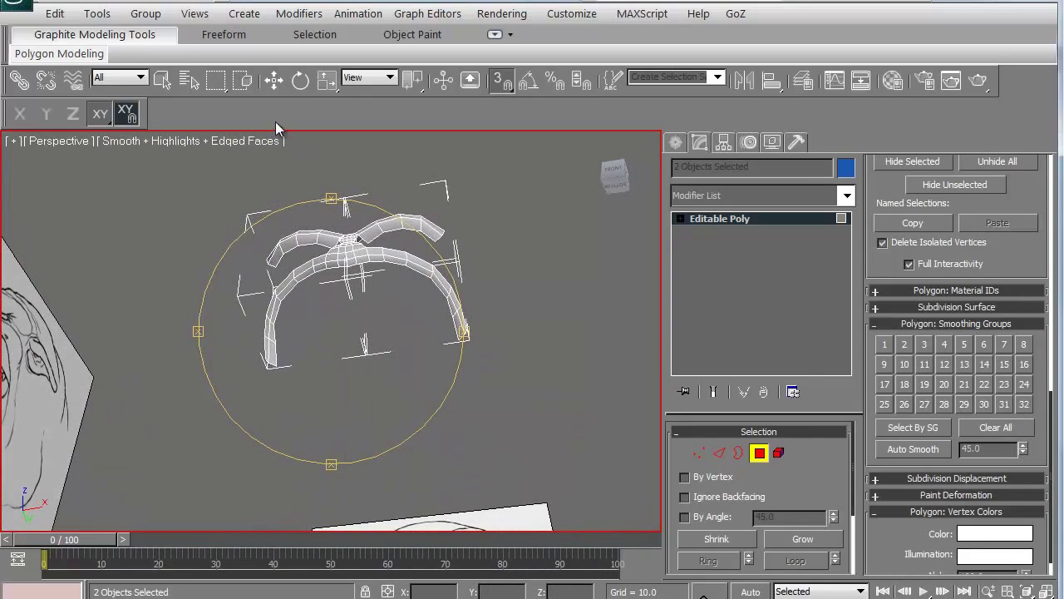
In the bottom view, select the crosswise edge partway along the upper lip, lock the selection and reposition it on both halves with snapping off
{"action": "left_click", "coordinate": [268, 81]}
{"action": "key", "text": "b"}
{"action": "key", "text": "z"}
{"action": "middle_click_drag", "start_coordinate": [403, 292], "coordinate": [296, 341]}
{"action": "scroll", "coordinate": [334, 310], "scroll_direction": "up", "scroll_amount": 2}
{"action": "left_click", "coordinate": [718, 454]}
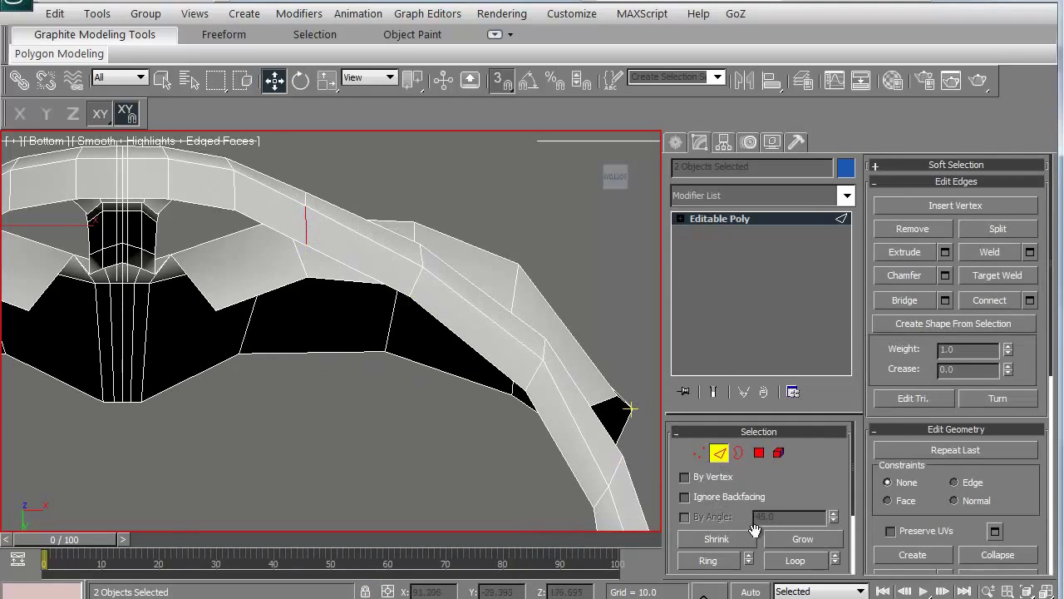
{"action": "middle_click_drag", "start_coordinate": [406, 350], "coordinate": [423, 388]}
{"action": "key", "text": "space"}
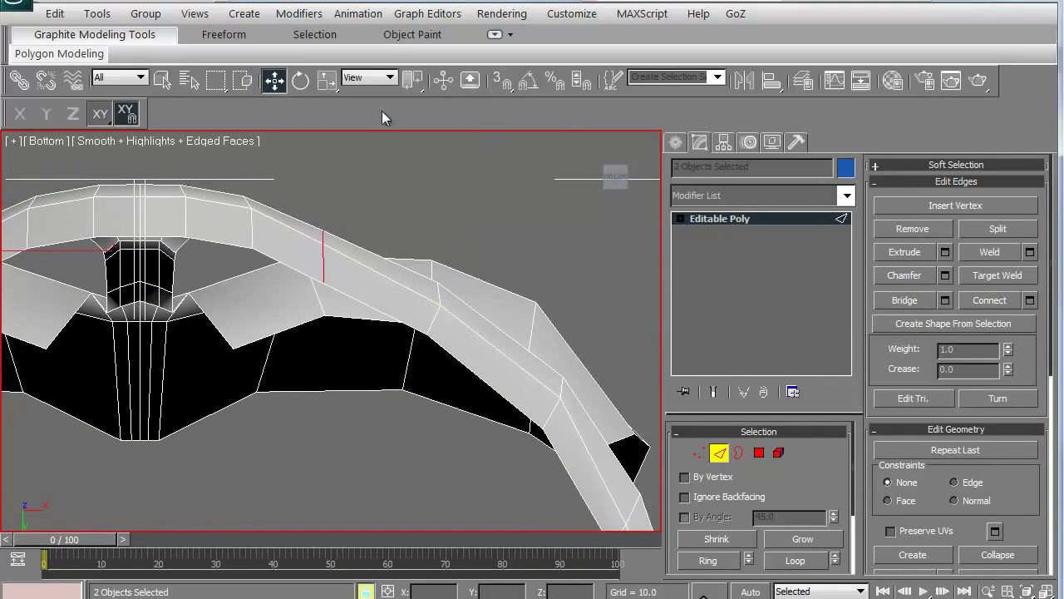
{"action": "left_click_drag", "start_coordinate": [202, 171], "coordinate": [213, 163]}
{"action": "middle_click_drag", "start_coordinate": [287, 270], "coordinate": [370, 255]}
{"action": "scroll", "coordinate": [449, 291], "scroll_direction": "down", "scroll_amount": 3}
{"action": "mouse_move", "coordinate": [280, 176]}
{"action": "left_mouse_down"}
{"action": "mouse_move", "coordinate": [309, 174]}
{"action": "mouse_move", "coordinate": [305, 161]}
{"action": "mouse_move", "coordinate": [284, 163]}
{"action": "mouse_move", "coordinate": [263, 179]}
{"action": "left_mouse_up"}
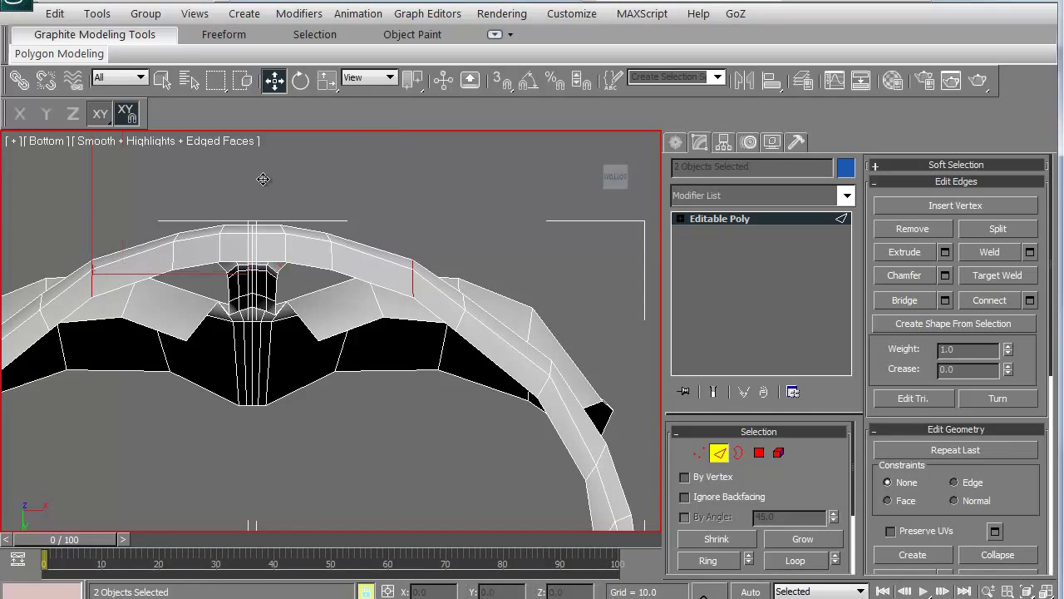
Select the next crosswise edge loop outward along the upper lip and shift it slightly outward to round the lip's curve
{"action": "left_click", "coordinate": [459, 325]}
{"action": "left_click", "coordinate": [772, 556]}
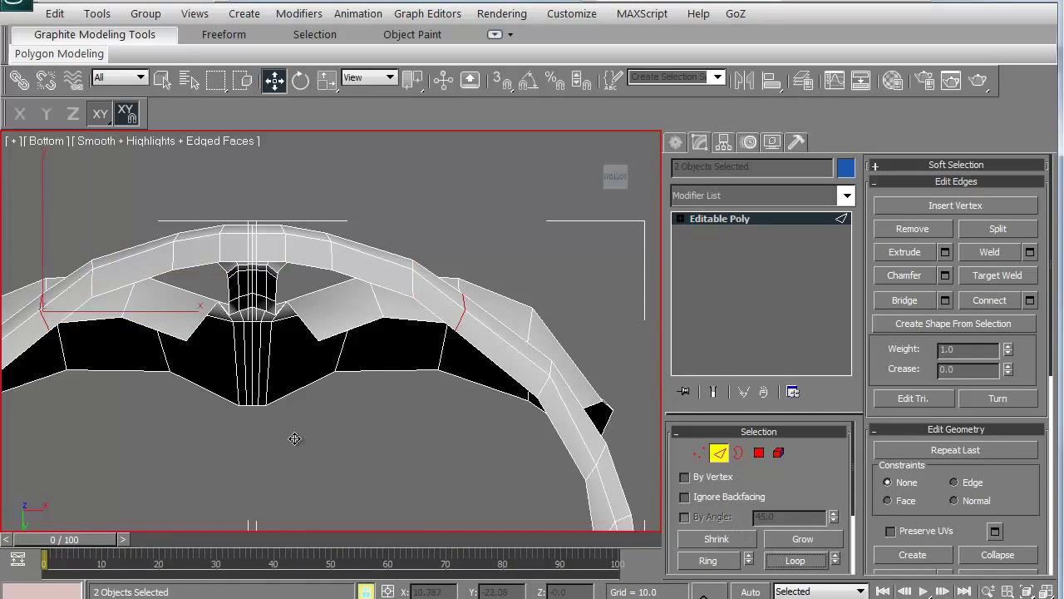
{"action": "left_click_drag", "start_coordinate": [295, 438], "coordinate": [268, 440]}
Inspect the adjusted lip curve at an angle and compare both halves with the front reference drawing
{"action": "scroll", "coordinate": [263, 447], "scroll_direction": "down", "scroll_amount": 3}
{"action": "mouse_move", "coordinate": [253, 384]}
{"action": "middle_mouse_down"}
{"action": "mouse_move", "coordinate": [290, 326]}
{"action": "mouse_move", "coordinate": [252, 388]}
{"action": "mouse_move", "coordinate": [280, 405]}
{"action": "mouse_move", "coordinate": [244, 411]}
{"action": "mouse_move", "coordinate": [324, 433]}
{"action": "mouse_move", "coordinate": [435, 425]}
{"action": "middle_mouse_up"}
{"action": "middle_click_drag", "start_coordinate": [343, 397], "coordinate": [246, 392], "text": "alt"}
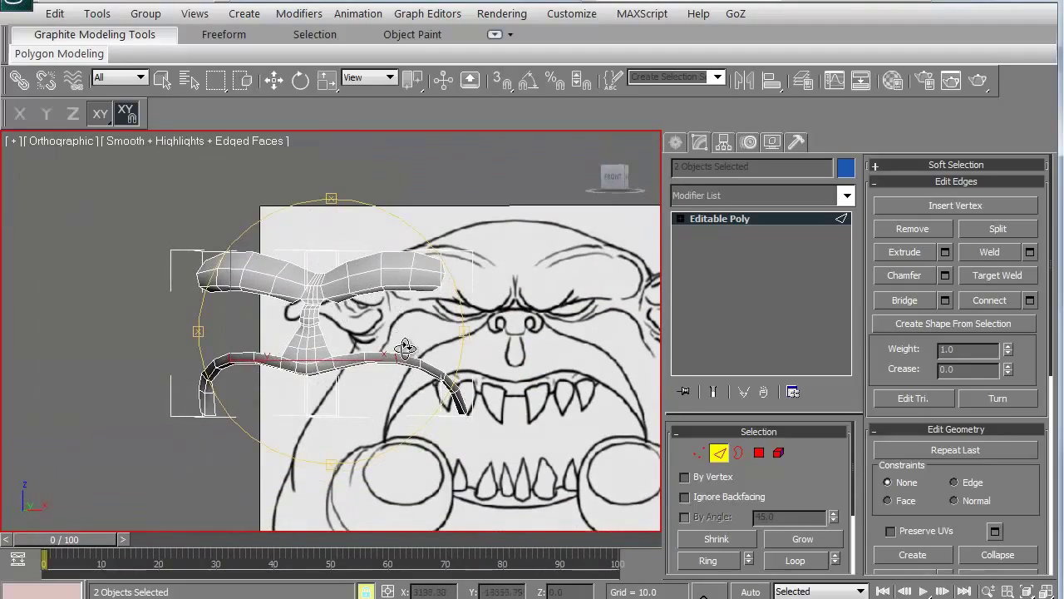
{"action": "mouse_move", "coordinate": [316, 411]}
{"action": "middle_mouse_down", "text": "alt"}
{"action": "mouse_move", "coordinate": [291, 408]}
{"action": "mouse_move", "coordinate": [365, 420]}
{"action": "mouse_move", "coordinate": [345, 408]}
{"action": "middle_mouse_up", "text": "alt"}
{"action": "left_click", "coordinate": [267, 84]}
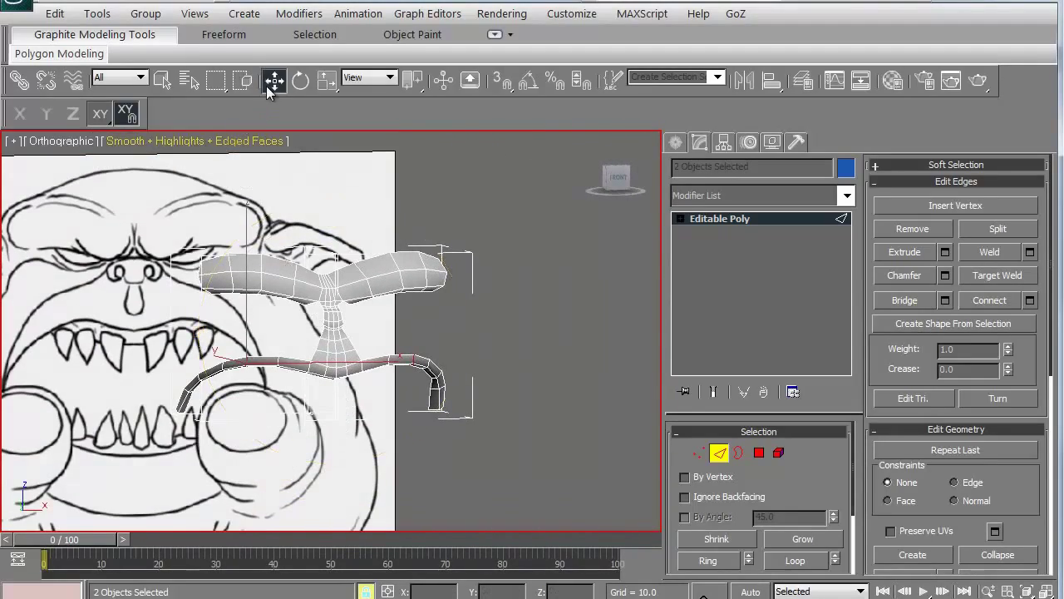
{"action": "key", "text": "f"}
{"action": "middle_click_drag", "start_coordinate": [333, 238], "coordinate": [359, 421]}
{"action": "scroll", "coordinate": [357, 423], "scroll_direction": "up", "scroll_amount": 2}
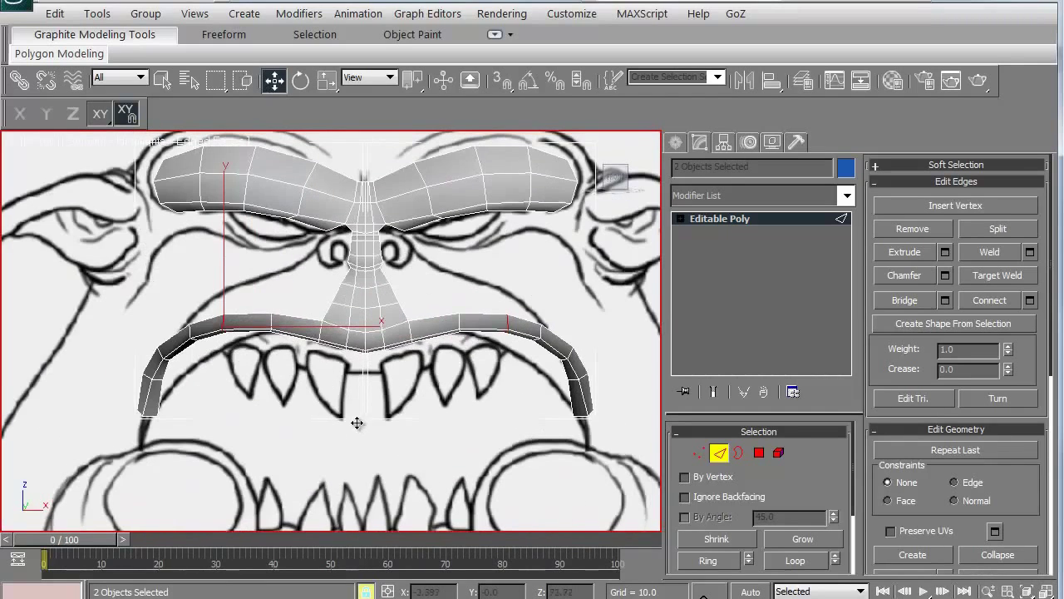
{"action": "middle_click_drag", "start_coordinate": [356, 277], "coordinate": [358, 324]}
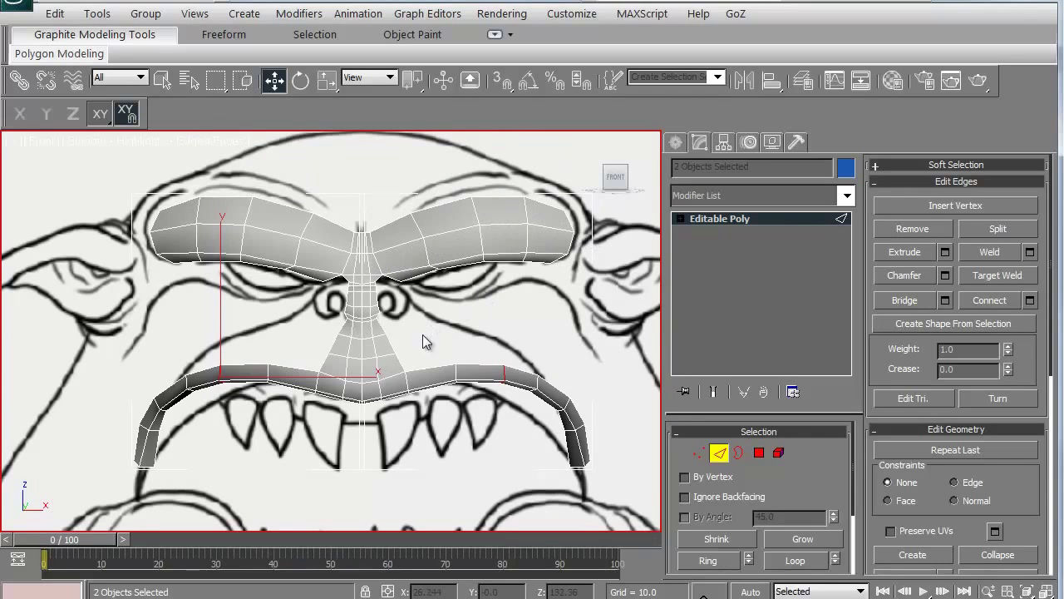
Check the brow and lip against the side and front drawings, and clear the edge selection on both halves
{"action": "key", "text": "r"}
{"action": "middle_click_drag", "start_coordinate": [248, 261], "coordinate": [319, 426]}
{"action": "scroll", "coordinate": [281, 240], "scroll_direction": "down", "scroll_amount": 2}
{"action": "middle_click_drag", "start_coordinate": [280, 240], "coordinate": [280, 291]}
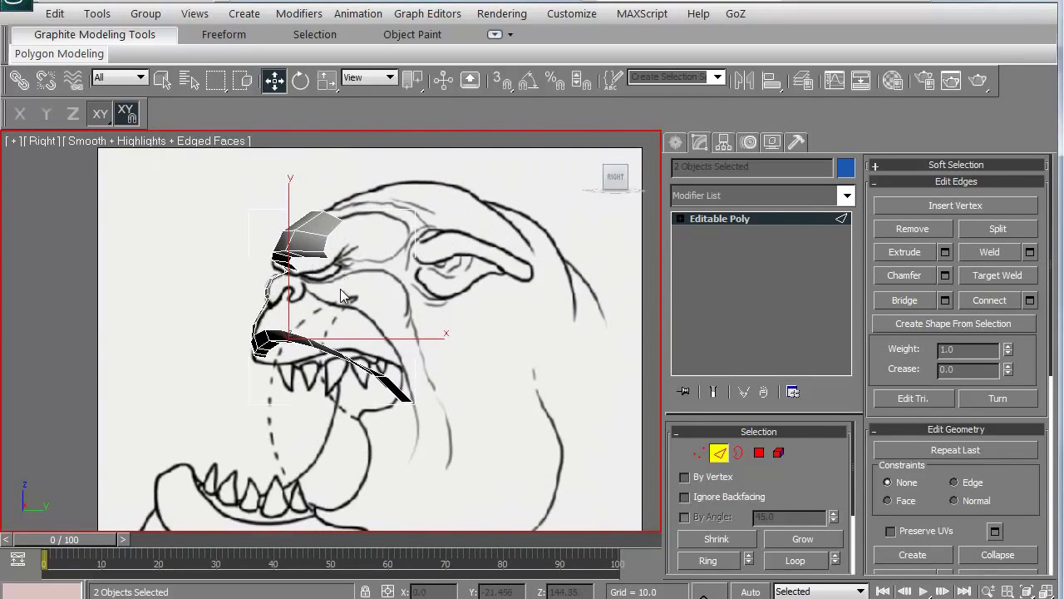
{"action": "key", "text": "f"}
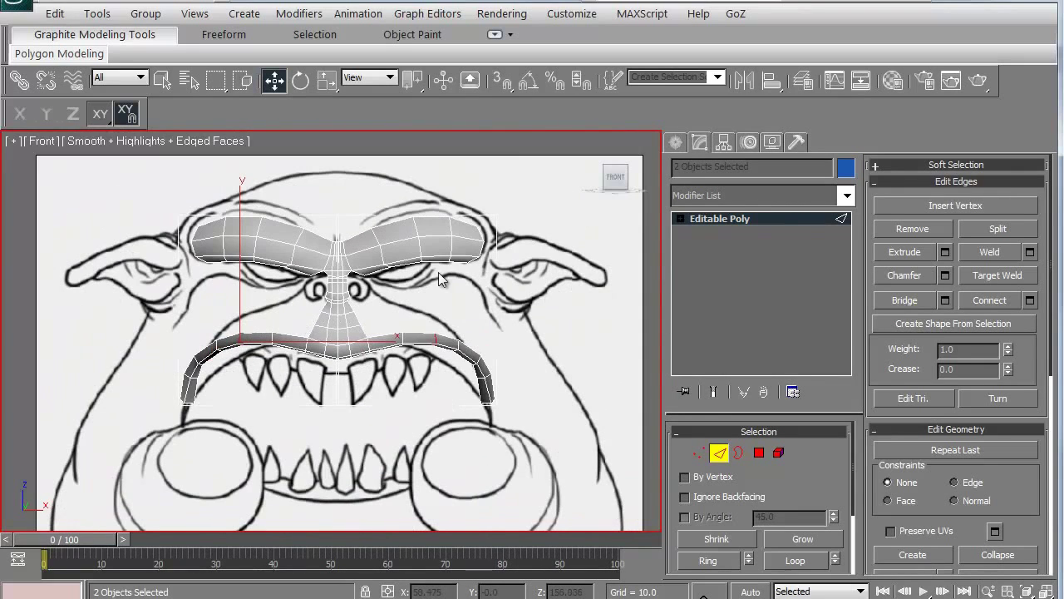
{"action": "mouse_move", "coordinate": [412, 333]}
{"action": "middle_mouse_down"}
{"action": "mouse_move", "coordinate": [415, 346]}
{"action": "mouse_move", "coordinate": [316, 324]}
{"action": "mouse_move", "coordinate": [279, 263]}
{"action": "mouse_move", "coordinate": [269, 207]}
{"action": "mouse_move", "coordinate": [297, 207]}
{"action": "mouse_move", "coordinate": [302, 269]}
{"action": "mouse_move", "coordinate": [232, 336]}
{"action": "mouse_move", "coordinate": [147, 332]}
{"action": "mouse_move", "coordinate": [267, 155]}
{"action": "middle_mouse_up"}
{"action": "left_click", "coordinate": [149, 190]}
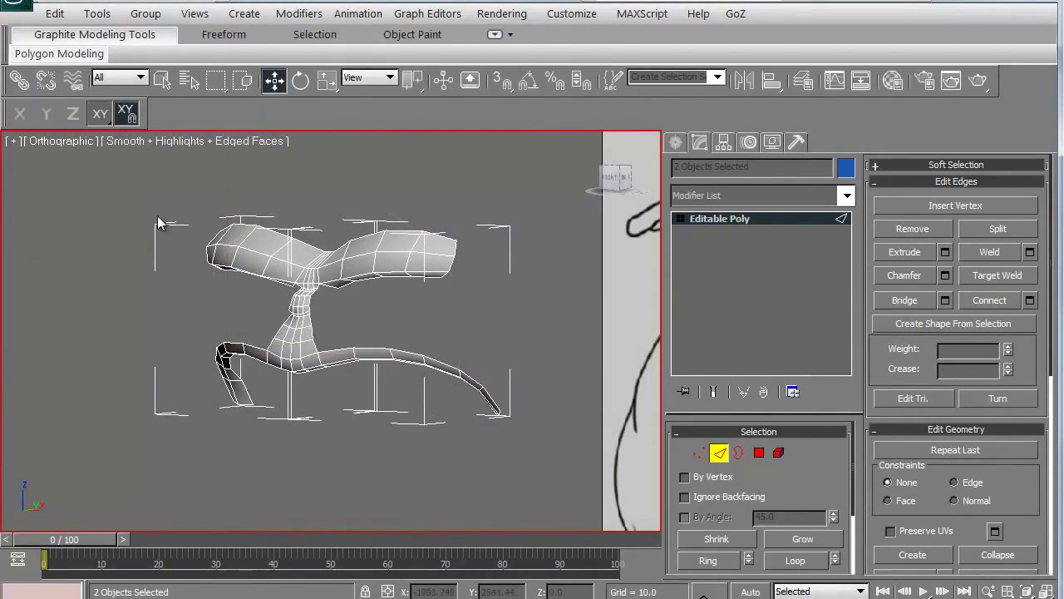
Examine the mesh's alignment with the brow, nose, mouth and lower jaw of the front reference drawing
{"action": "key", "text": "f"}
{"action": "scroll", "coordinate": [291, 307], "scroll_direction": "down", "scroll_amount": 5}
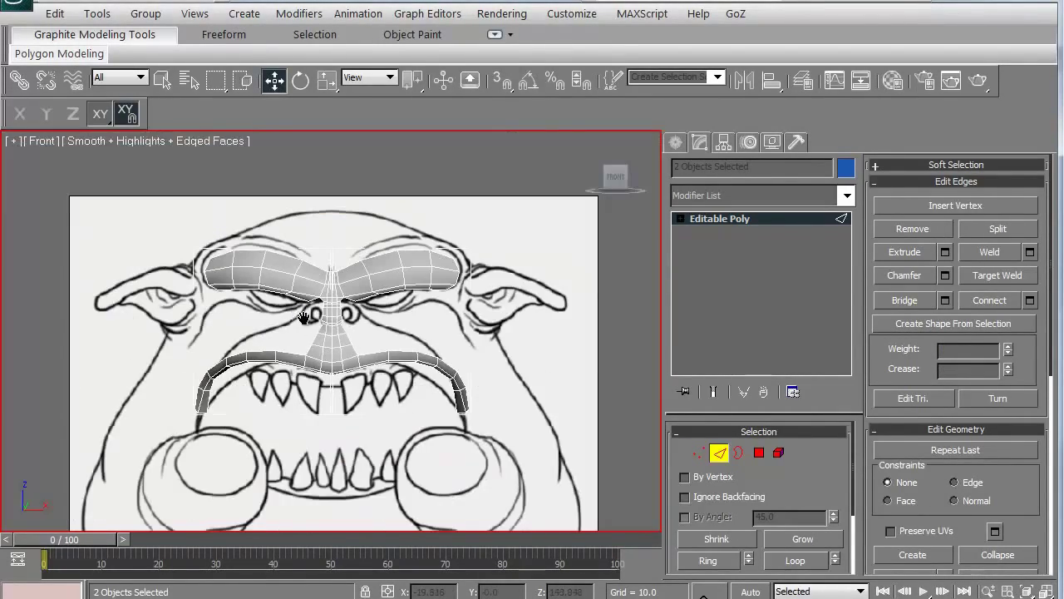
{"action": "scroll", "coordinate": [304, 317], "scroll_direction": "up", "scroll_amount": 2}
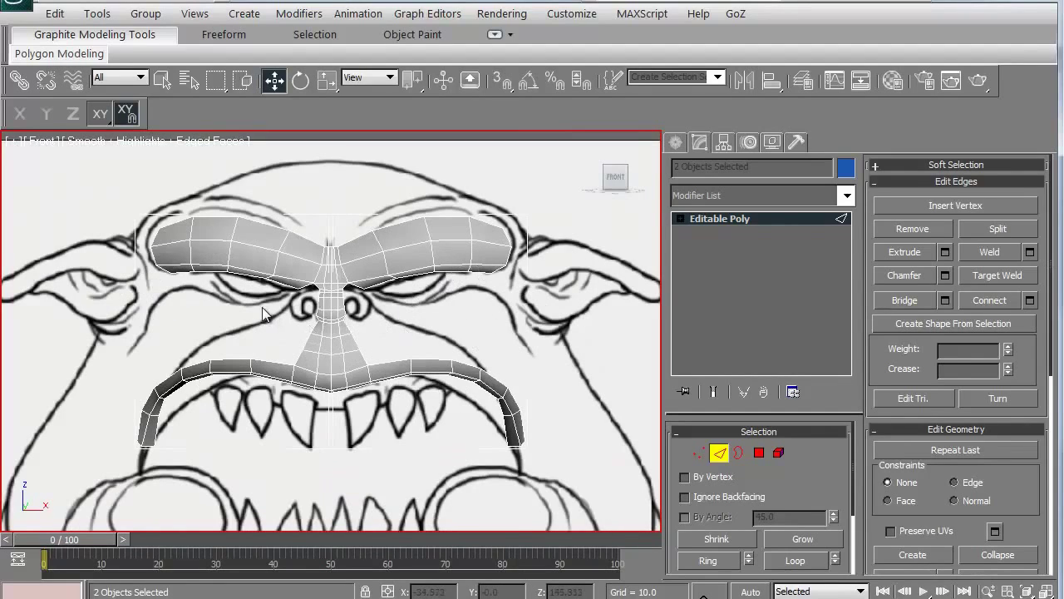
{"action": "middle_click_drag", "start_coordinate": [184, 334], "coordinate": [202, 342]}
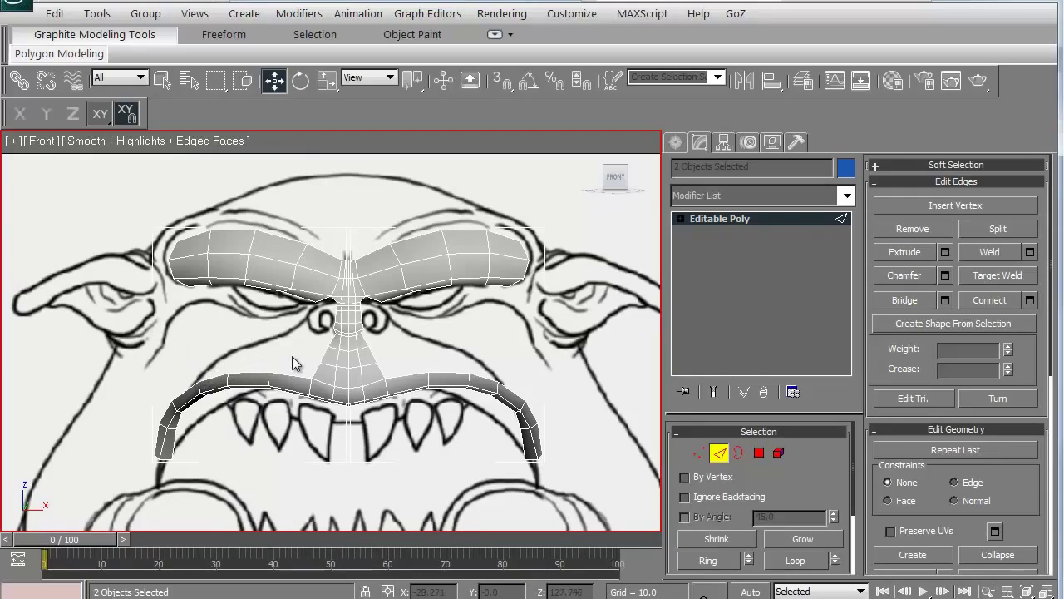
{"action": "mouse_move", "coordinate": [292, 362]}
{"action": "middle_mouse_down", "text": "alt"}
{"action": "mouse_move", "coordinate": [190, 324]}
{"action": "mouse_move", "coordinate": [357, 338]}
{"action": "mouse_move", "coordinate": [241, 324]}
{"action": "mouse_move", "coordinate": [184, 294]}
{"action": "mouse_move", "coordinate": [124, 307]}
{"action": "mouse_move", "coordinate": [119, 318]}
{"action": "mouse_move", "coordinate": [302, 309]}
{"action": "mouse_move", "coordinate": [296, 288]}
{"action": "mouse_move", "coordinate": [344, 221]}
{"action": "mouse_move", "coordinate": [321, 331]}
{"action": "mouse_move", "coordinate": [173, 330]}
{"action": "mouse_move", "coordinate": [340, 330]}
{"action": "middle_mouse_up", "text": "alt"}
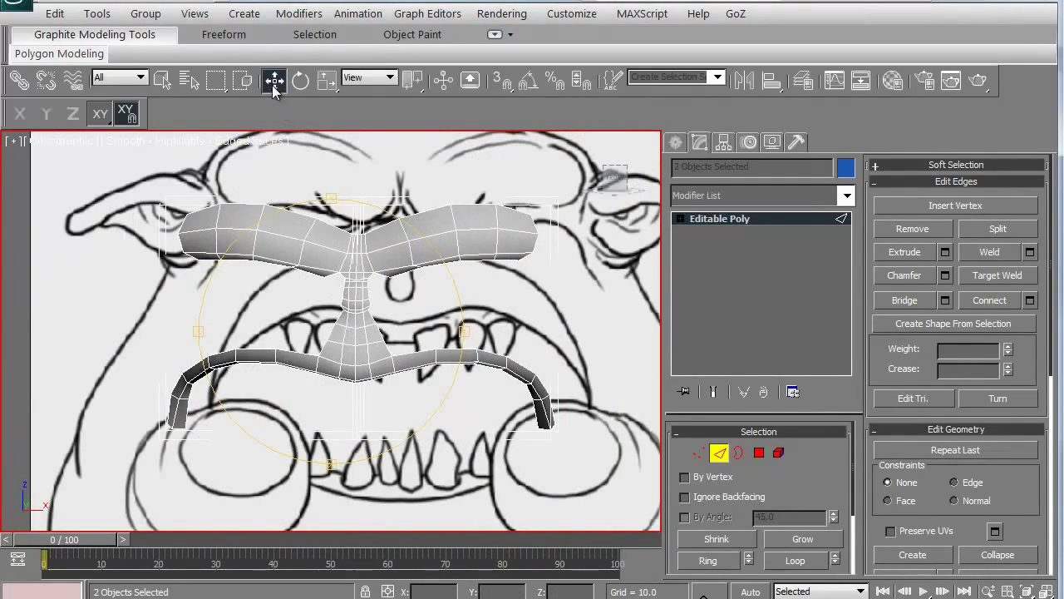
{"action": "scroll", "coordinate": [300, 283], "scroll_direction": "down", "scroll_amount": 5}
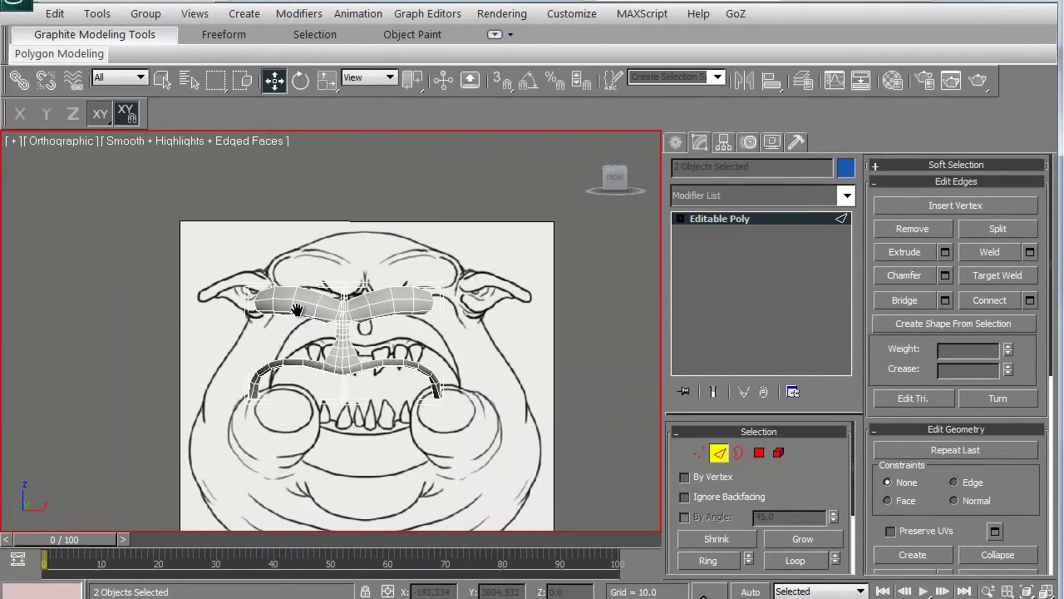
{"action": "scroll", "coordinate": [297, 309], "scroll_direction": "up", "scroll_amount": 2}
{"action": "key", "text": "f"}
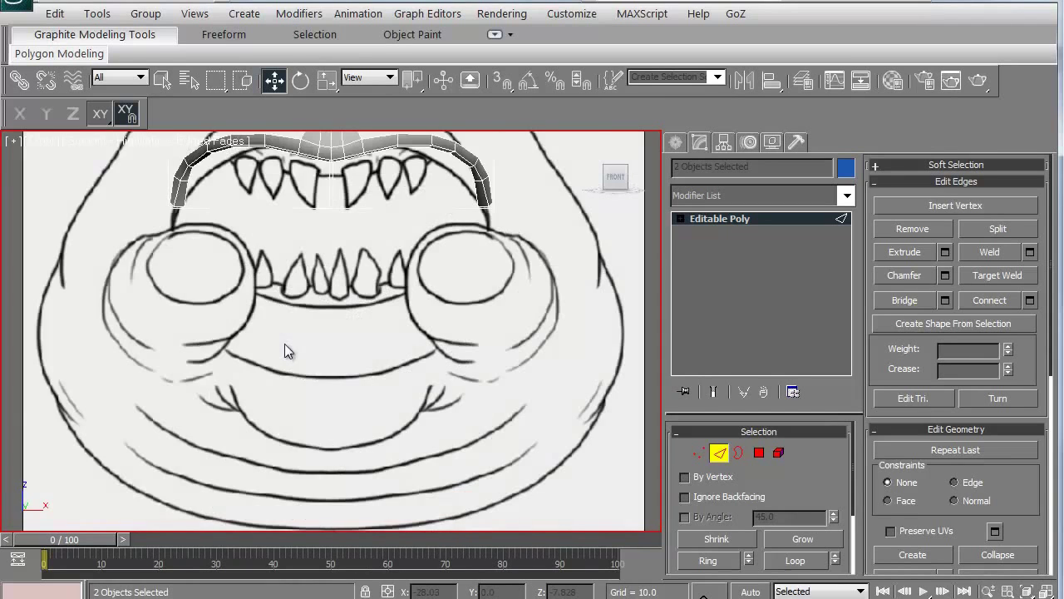
{"action": "middle_click_drag", "start_coordinate": [286, 259], "coordinate": [321, 383]}
{"action": "scroll", "coordinate": [321, 383], "scroll_direction": "down", "scroll_amount": 4}
{"action": "scroll", "coordinate": [304, 329], "scroll_direction": "up", "scroll_amount": 2}
{"action": "scroll", "coordinate": [304, 330], "scroll_direction": "up", "scroll_amount": 2}
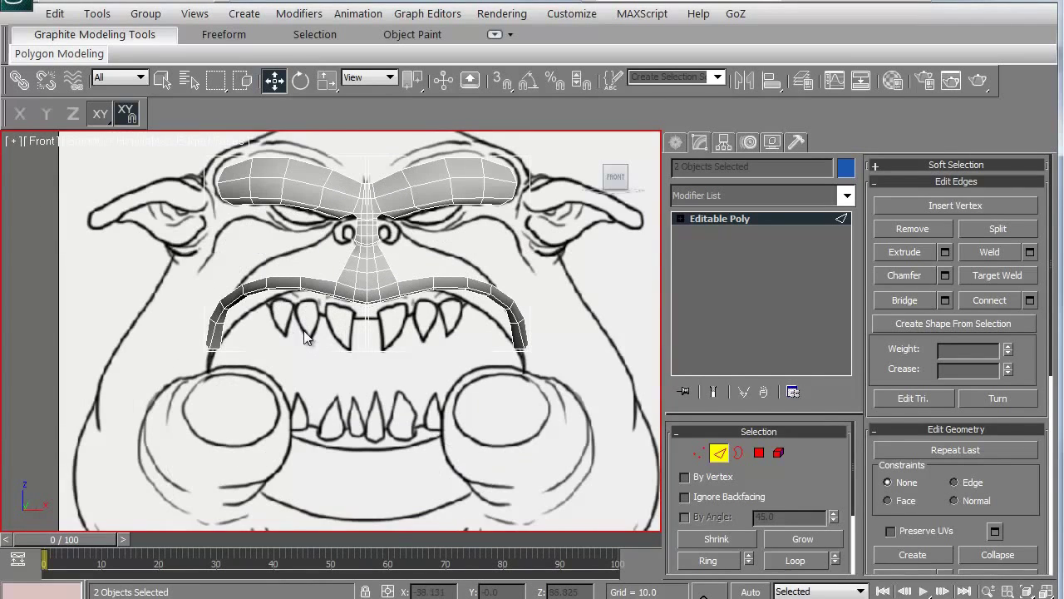
{"action": "middle_click_drag", "start_coordinate": [369, 341], "coordinate": [337, 354]}
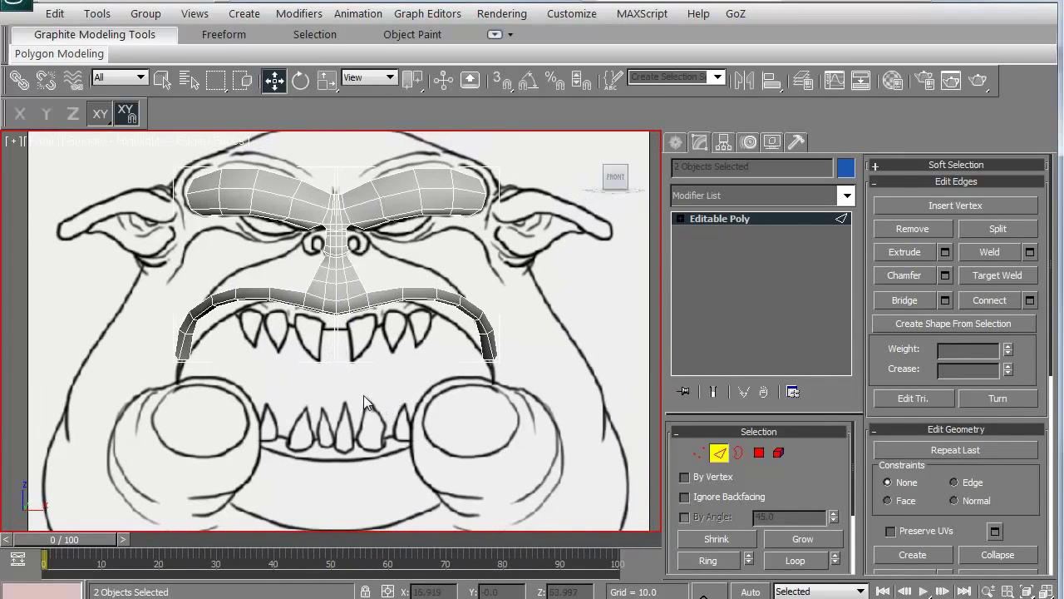